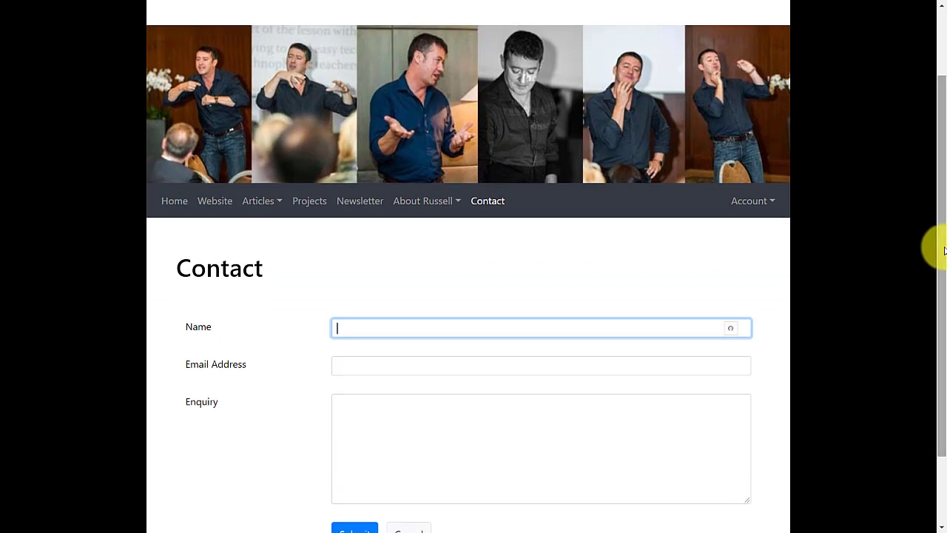
{"action": "scroll", "coordinate": [408, 209], "scroll_direction": "down", "scroll_amount": 1}
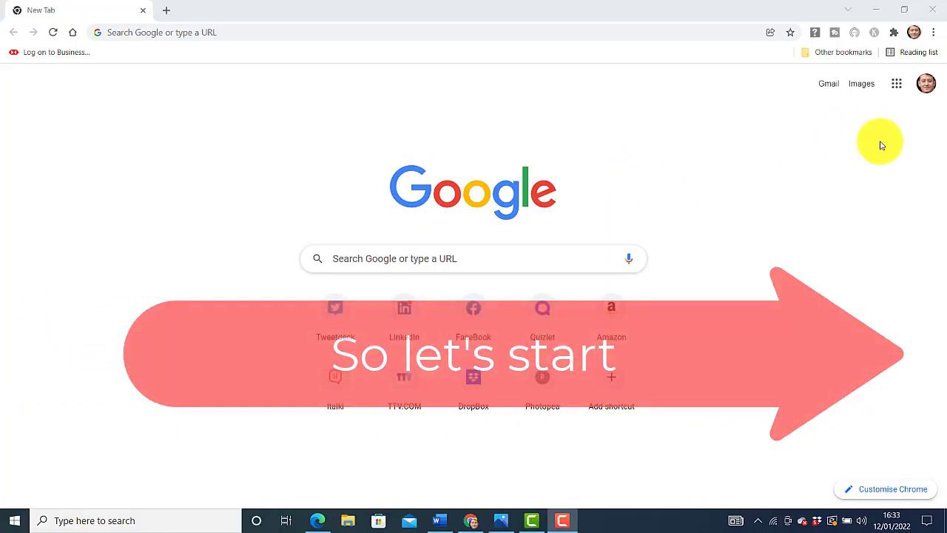
From Google Drive's New > More menu, create a new blank Google Sites site
{"action": "left_click", "coordinate": [896, 86]}
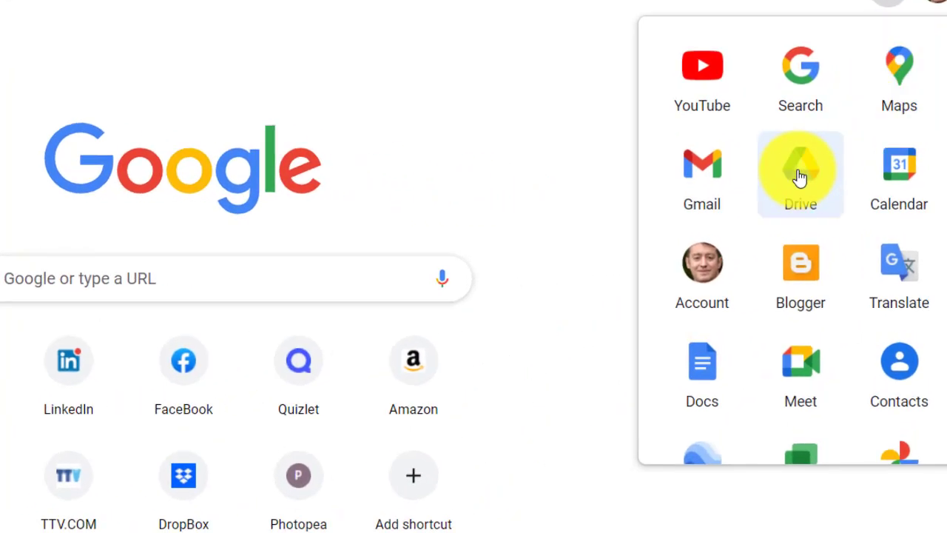
{"action": "left_click", "coordinate": [801, 172]}
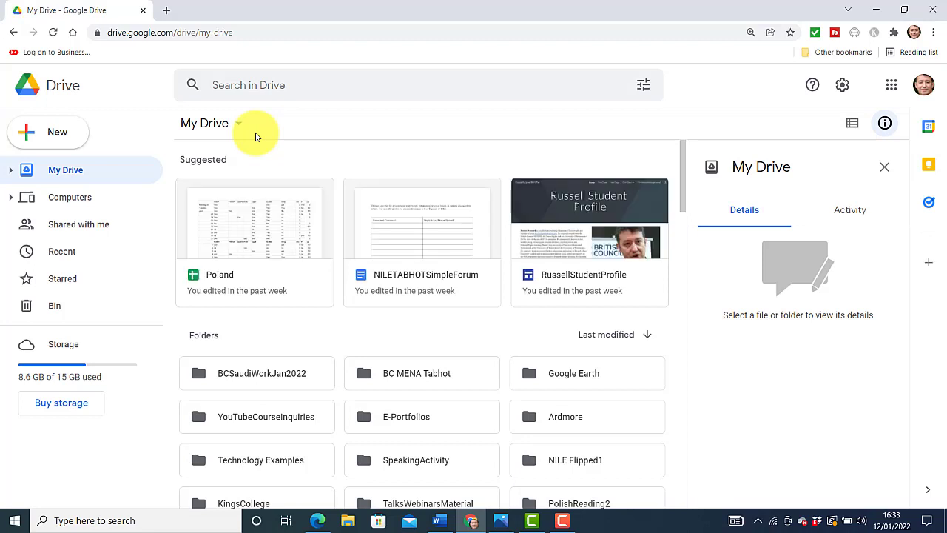
{"action": "left_click", "coordinate": [52, 134]}
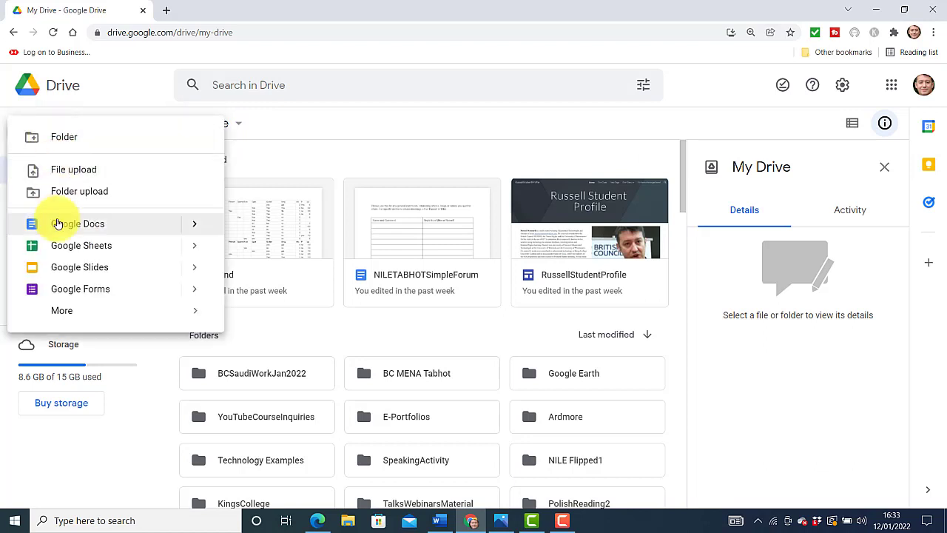
{"action": "mouse_move", "coordinate": [59, 310]}
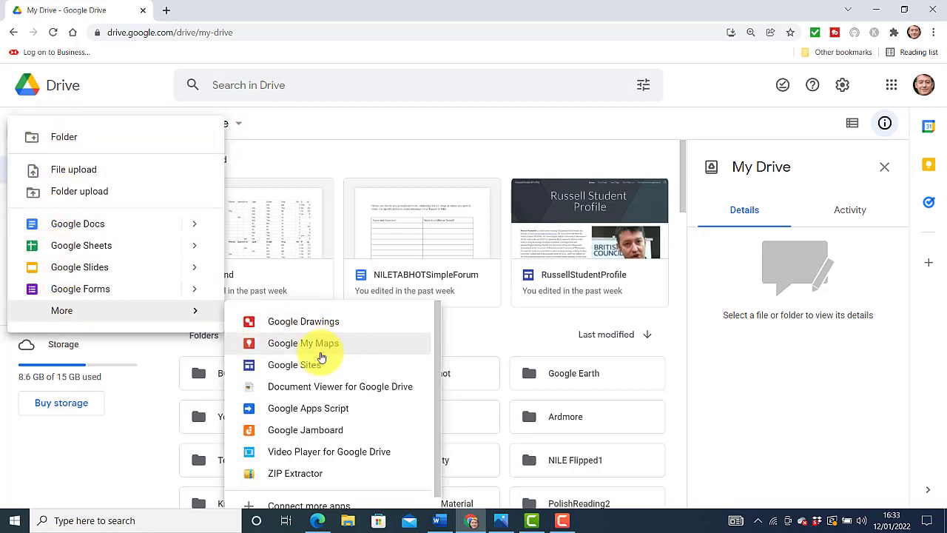
{"action": "left_click", "coordinate": [293, 367]}
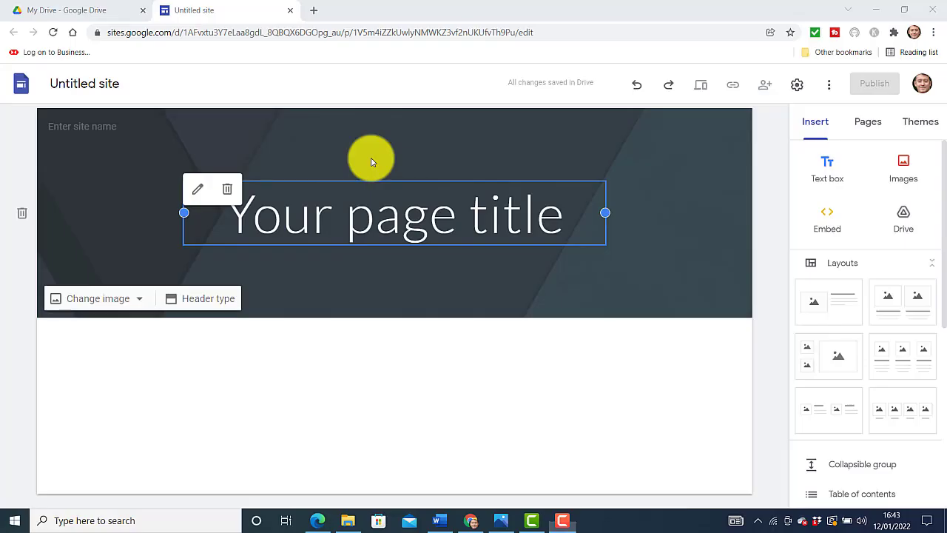
Replace 'Your page title' with the owner's full name and name the site '<name> Website'
{"action": "left_click", "coordinate": [564, 222]}
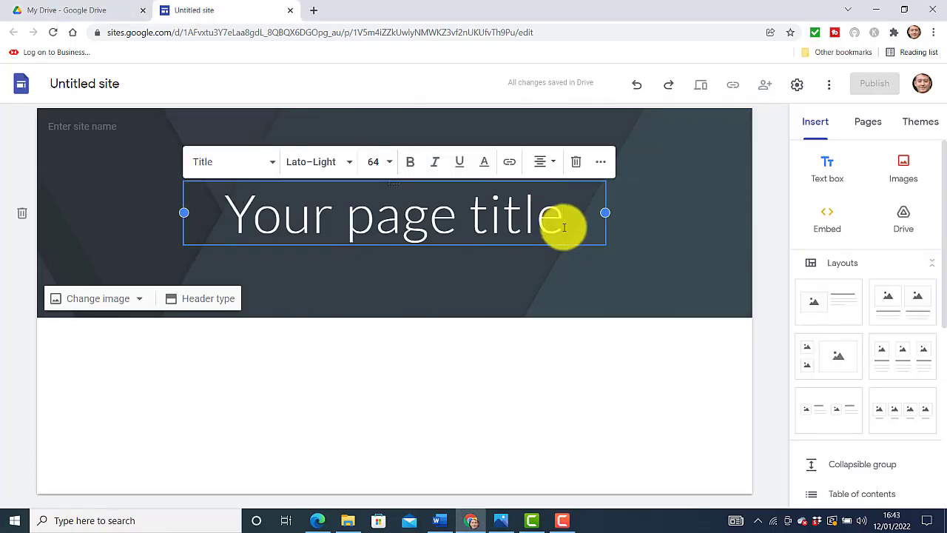
{"action": "key", "text": "BackSpace"}
{"action": "key", "text": "BackSpace"}
{"action": "key", "text": "BackSpace"}
{"action": "key", "text": "BackSpace"}
{"action": "key", "text": "BackSpace"}
{"action": "key", "text": "BackSpace"}
{"action": "key", "text": "BackSpace"}
{"action": "key", "text": "BackSpace"}
{"action": "key", "text": "BackSpace"}
{"action": "key", "text": "BackSpace"}
{"action": "key", "text": "BackSpace"}
{"action": "key", "text": "BackSpace"}
{"action": "key", "text": "BackSpace"}
{"action": "key", "text": "BackSpace"}
{"action": "key", "text": "BackSpace"}
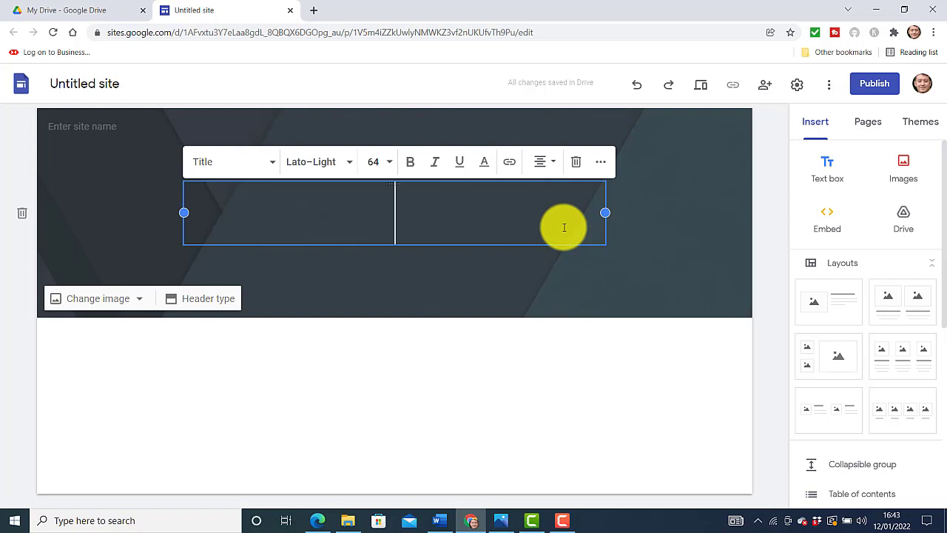
{"action": "type", "text": "Russell "}
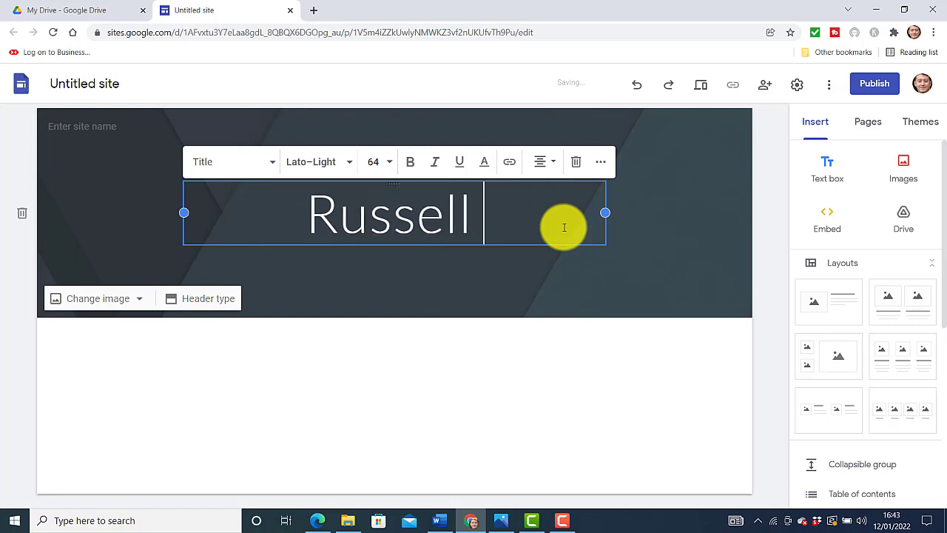
{"action": "type", "text": "Stannard"}
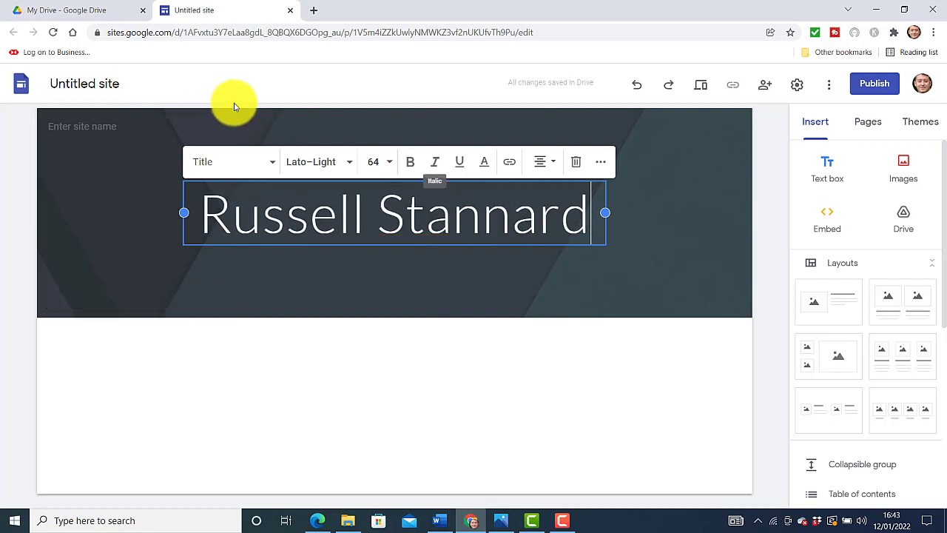
{"action": "left_click", "coordinate": [108, 89]}
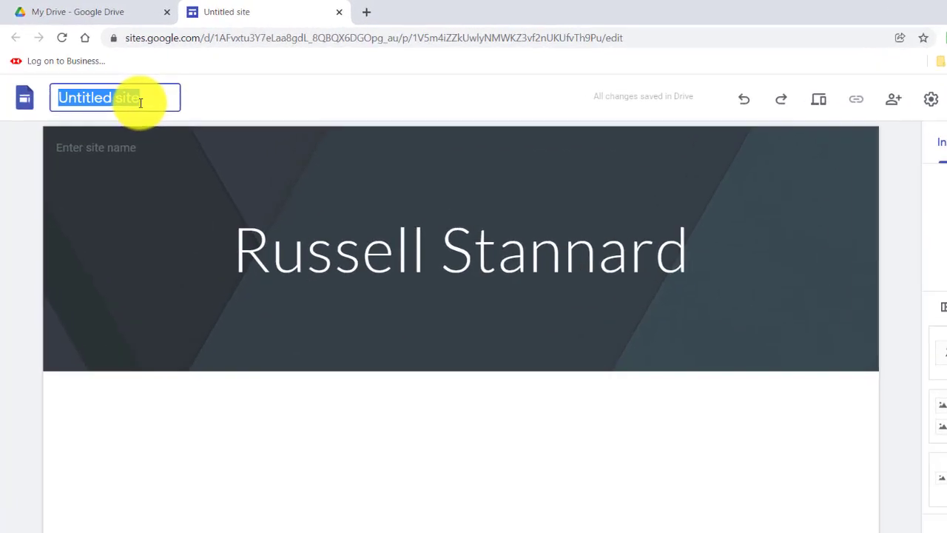
{"action": "type", "text": "Russell Stanna"}
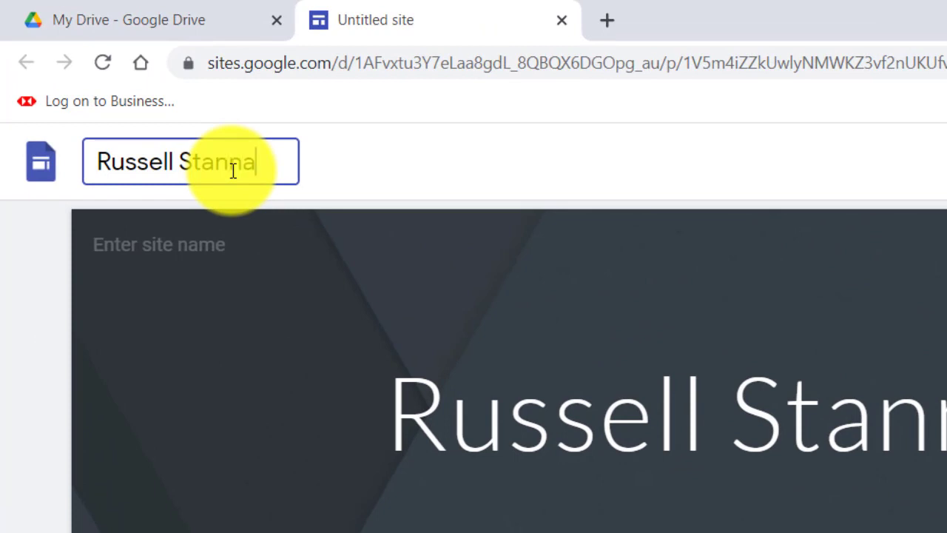
{"action": "type", "text": "rd Website"}
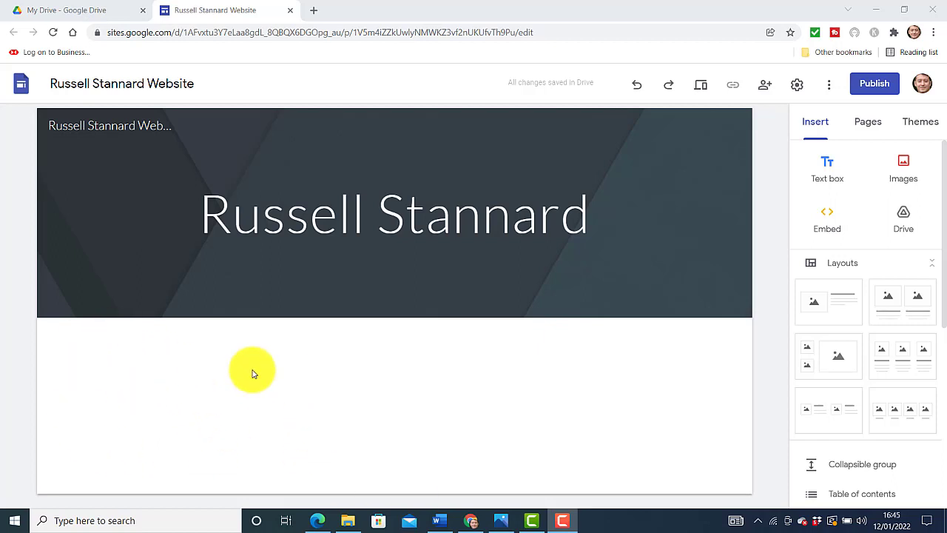
Insert a text box whose 'About' line is styled as a Sub-heading
{"action": "double_click", "coordinate": [174, 413]}
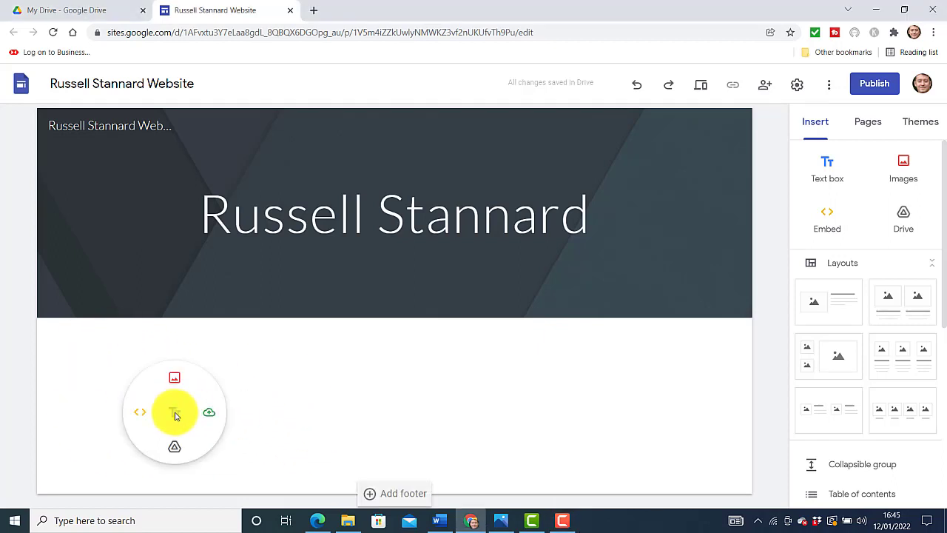
{"action": "left_click", "coordinate": [175, 412]}
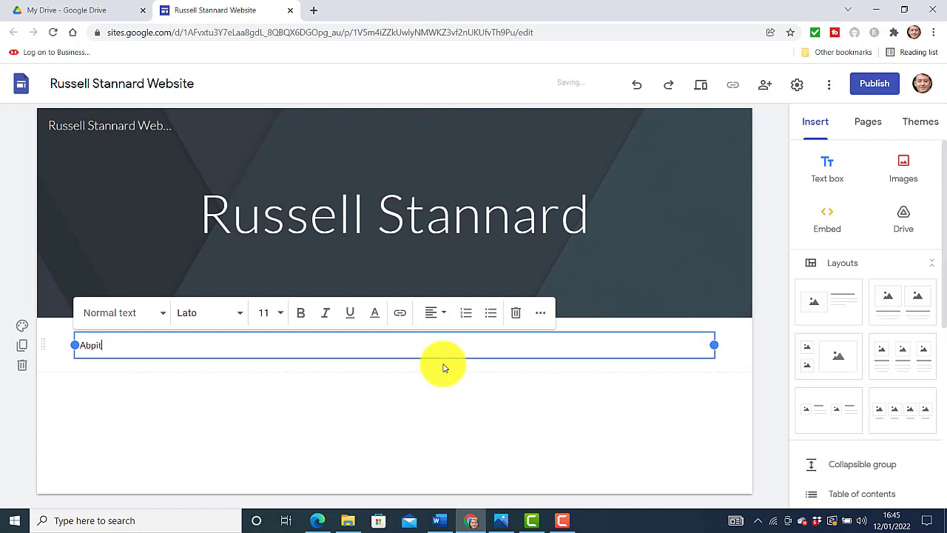
{"action": "type", "text": "pi"}
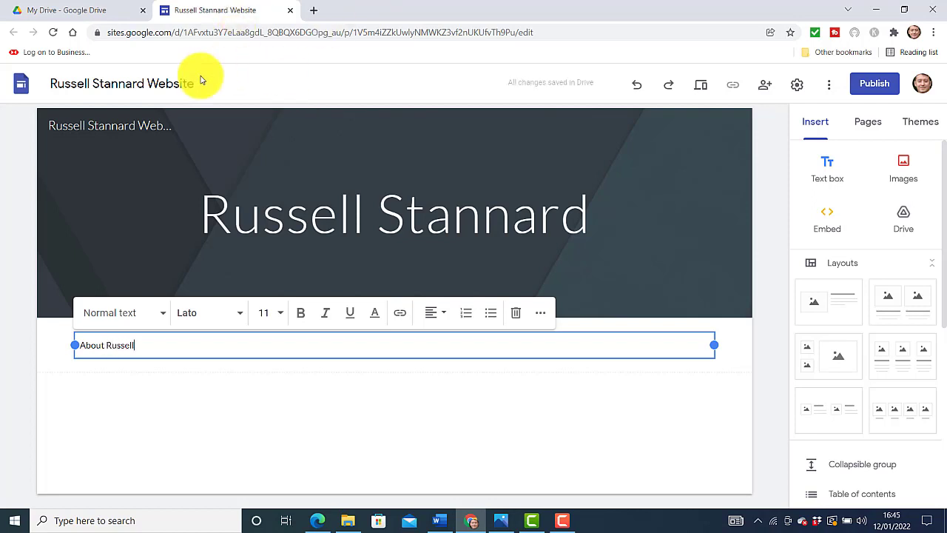
{"action": "left_click_drag", "start_coordinate": [149, 346], "coordinate": [76, 343]}
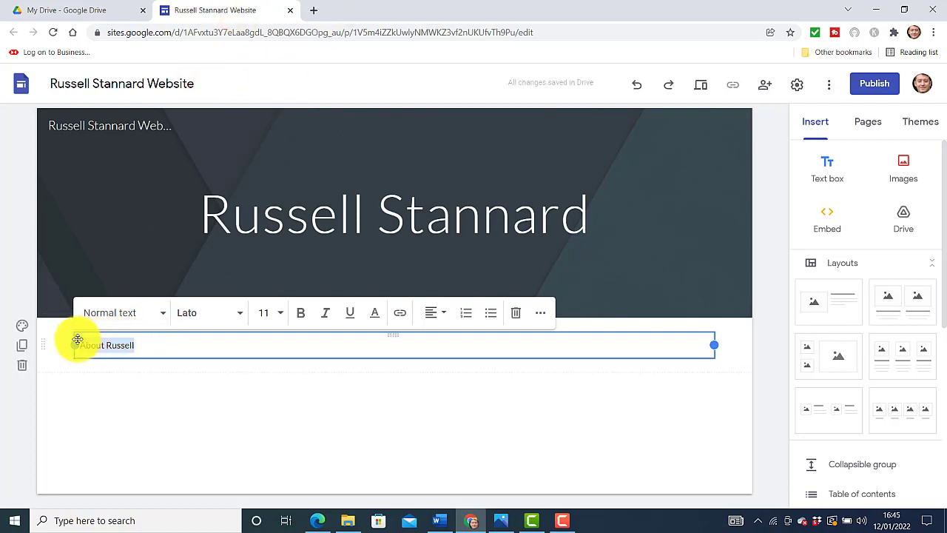
{"action": "left_click", "coordinate": [163, 320]}
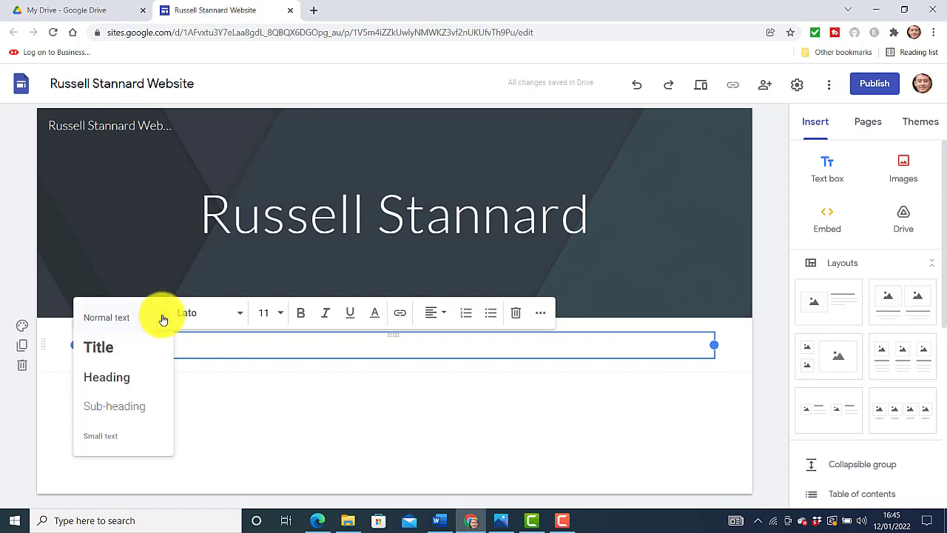
{"action": "left_click", "coordinate": [135, 413]}
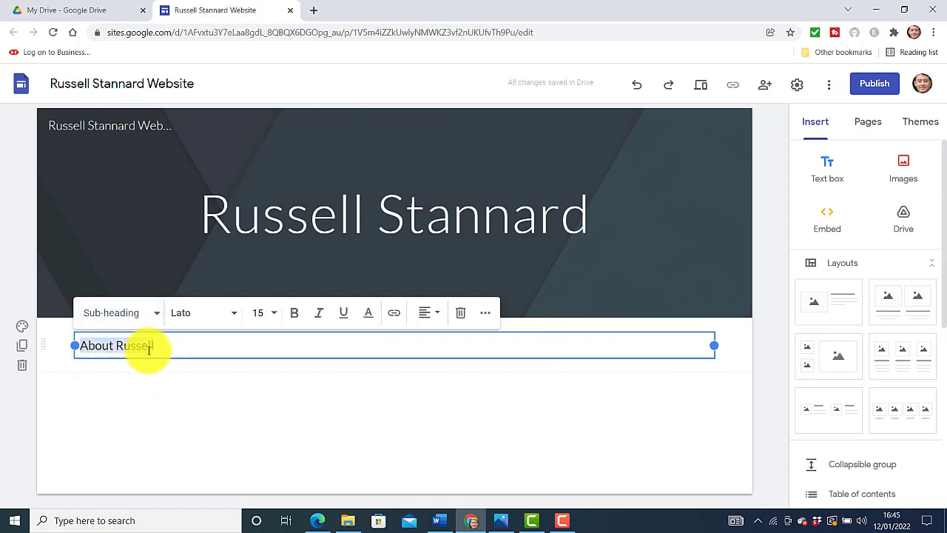
Paste the biography below the heading and narrow the text box to the left half
{"action": "key", "text": "Return"}
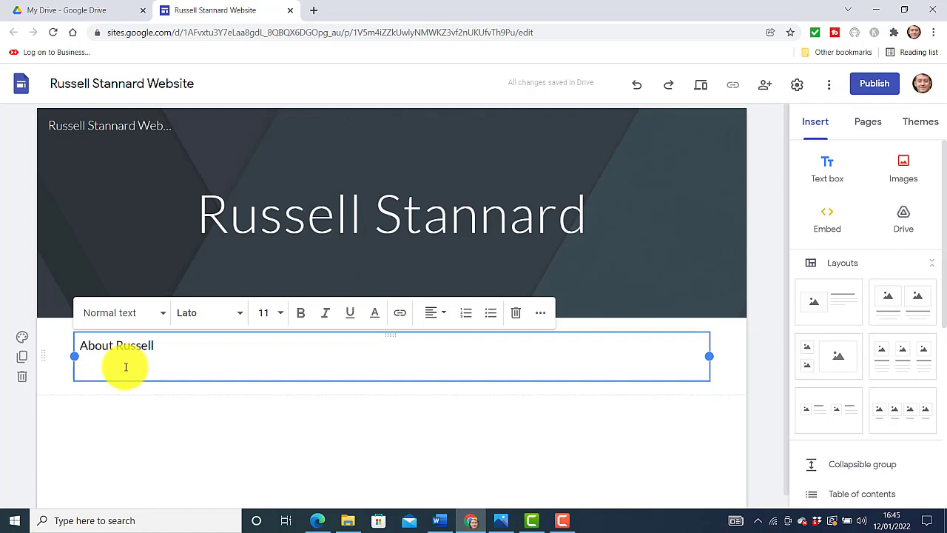
{"action": "type", "text": "Russell Stannard is a multi award-winning Educational Technologist and founder of www.teachertrainingvideos.com. He has more than 68,000 subscribers on his YouTube channel. He received awards from the British Council ELTONS, the Times Higher and the University of Westminster for his work in the use of ICT in education. He is especially known for his work in using technology to enhance feedback, teaching online and blended/flipped learning. He currently works as a consultant on educational technology at Kings College University London and as an associate trainer at NILE. where he teaches on the MA programme and runs courses in blended/flipped learning. ."}
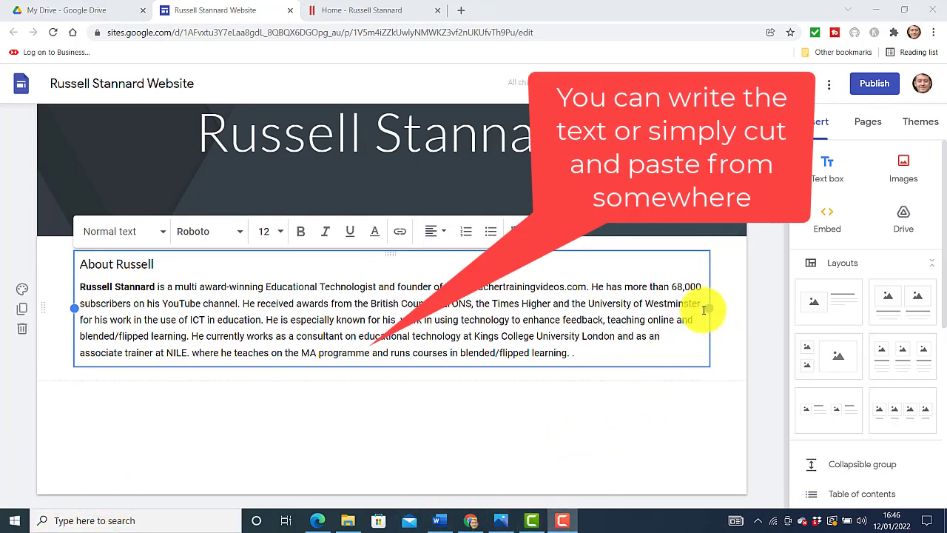
{"action": "left_click_drag", "start_coordinate": [708, 309], "coordinate": [484, 322]}
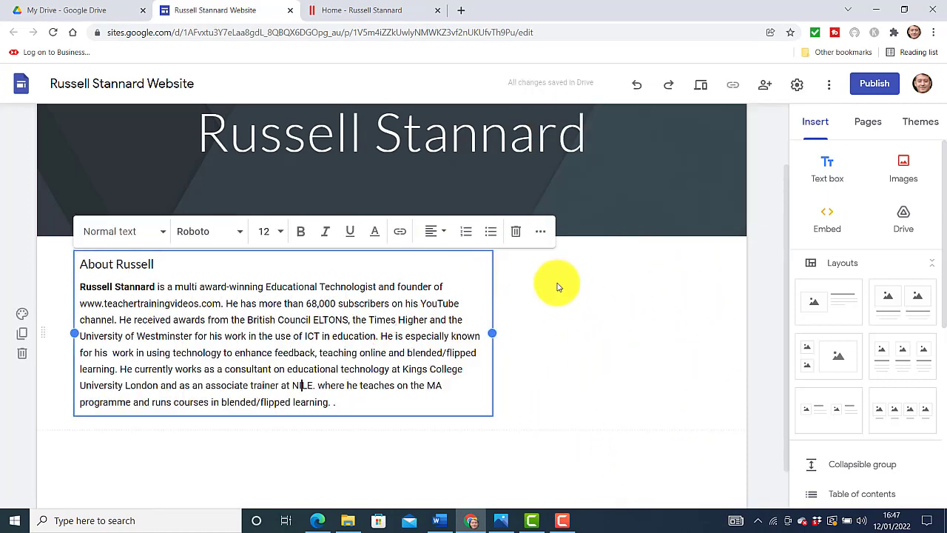
{"action": "double_click", "coordinate": [564, 294]}
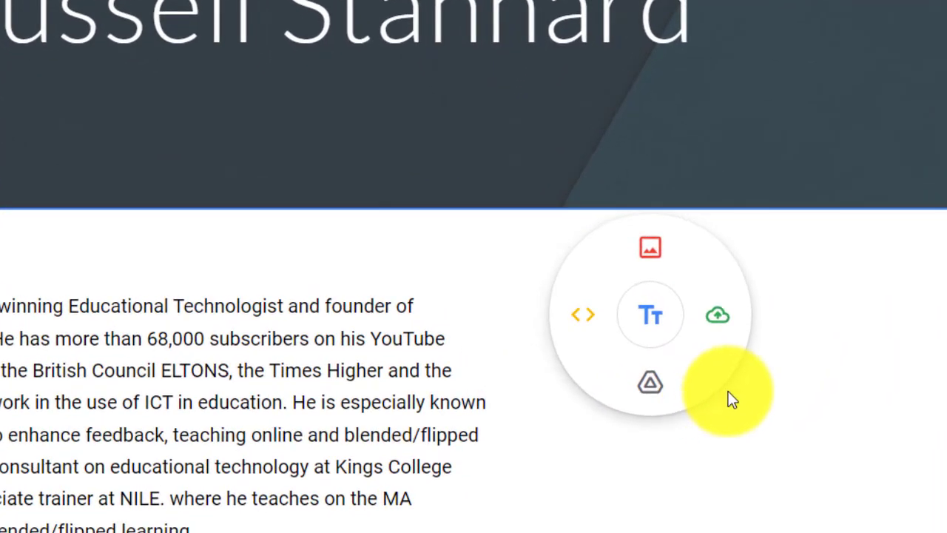
Upload the russellbc photo from the Pictures folder beside the biography text
{"action": "left_click", "coordinate": [721, 320]}
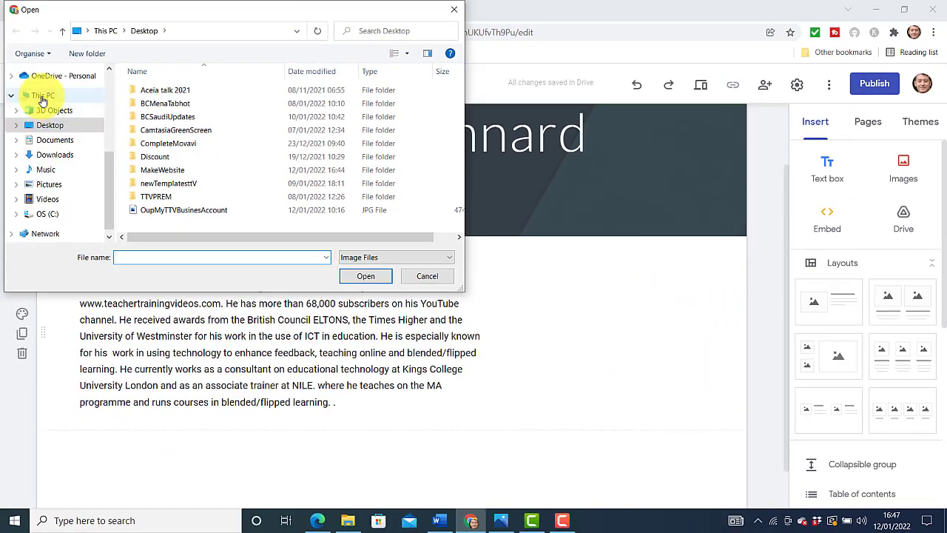
{"action": "left_click", "coordinate": [50, 184]}
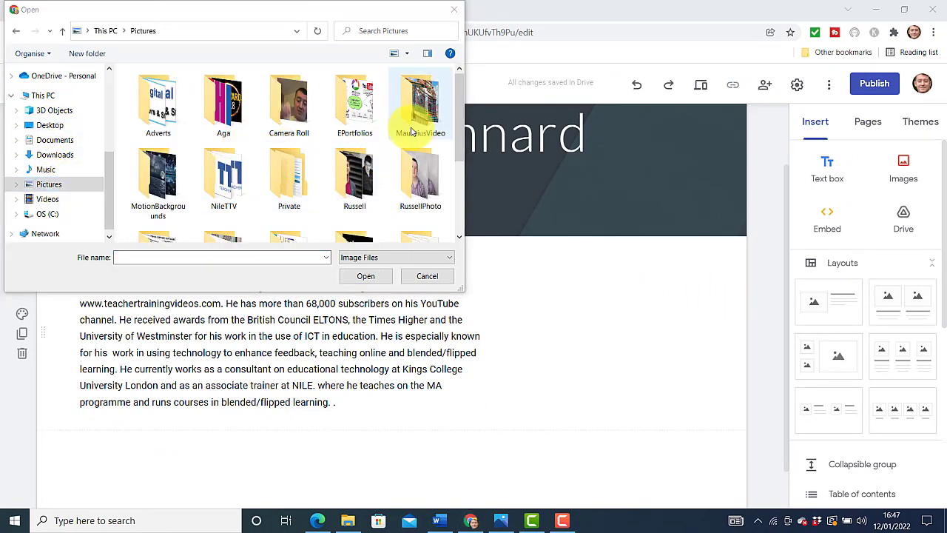
{"action": "double_click", "coordinate": [363, 178]}
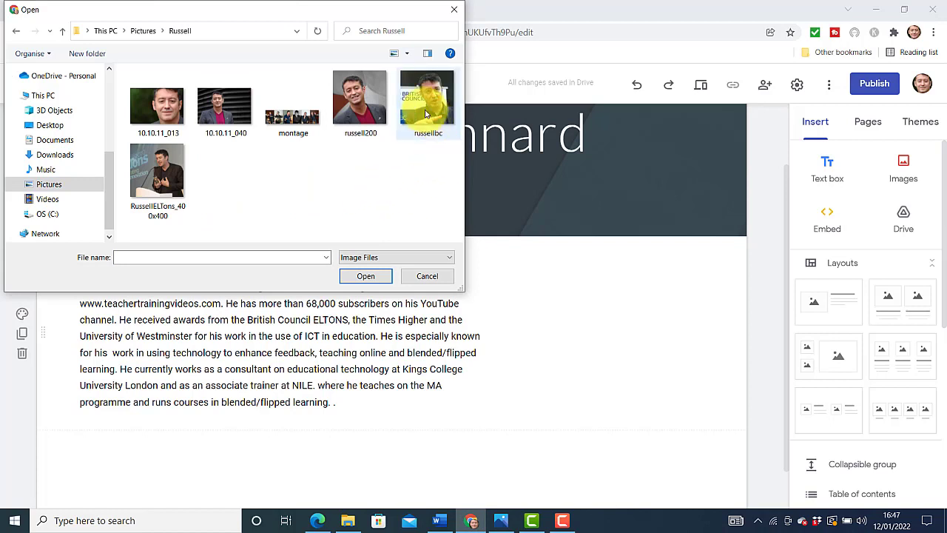
{"action": "left_click", "coordinate": [426, 113]}
{"action": "left_click", "coordinate": [366, 276]}
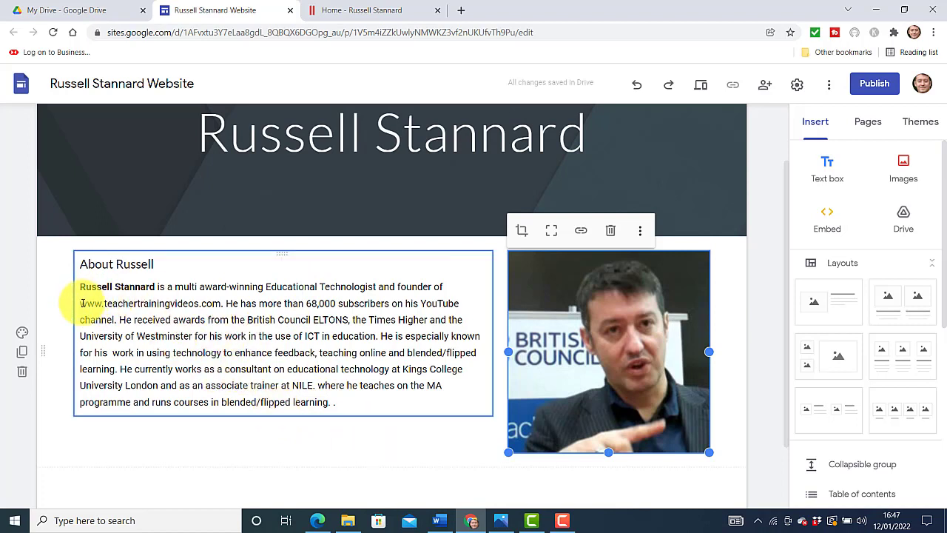
{"action": "left_click_drag", "start_coordinate": [82, 304], "coordinate": [218, 303]}
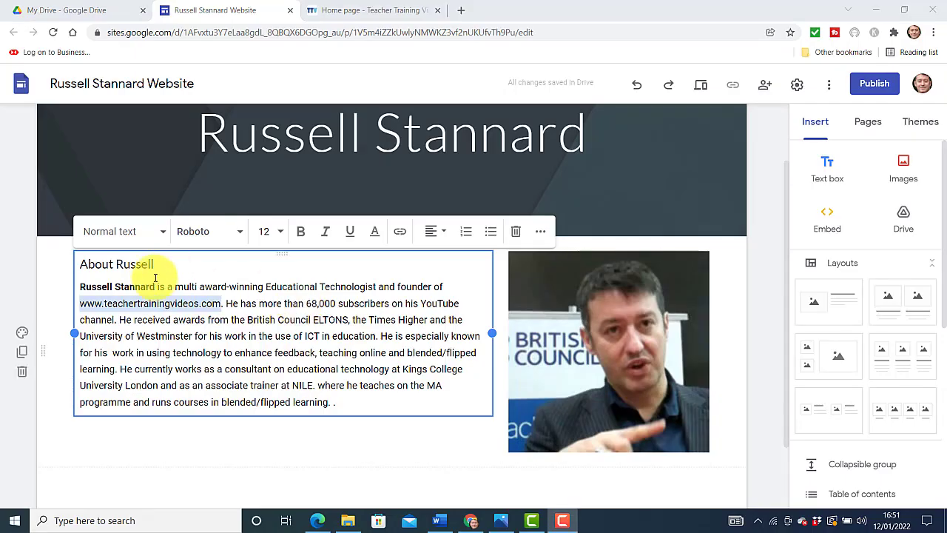
{"action": "left_click", "coordinate": [194, 264]}
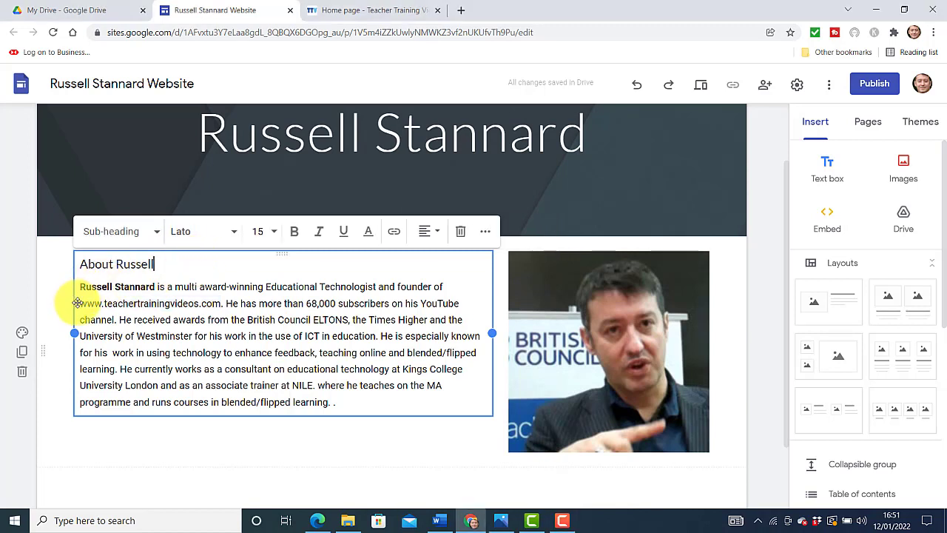
{"action": "left_click_drag", "start_coordinate": [81, 303], "coordinate": [220, 310]}
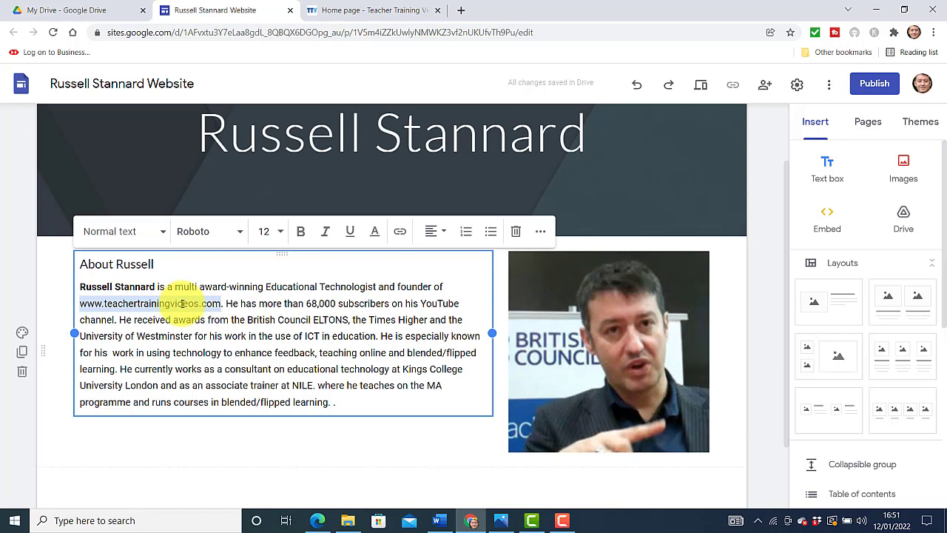
{"action": "left_click", "coordinate": [400, 231]}
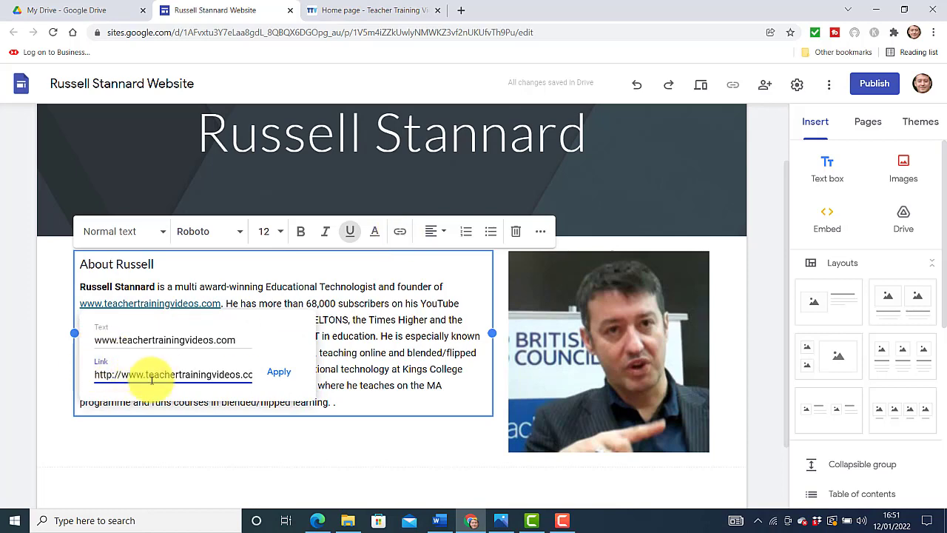
{"action": "left_click", "coordinate": [368, 11]}
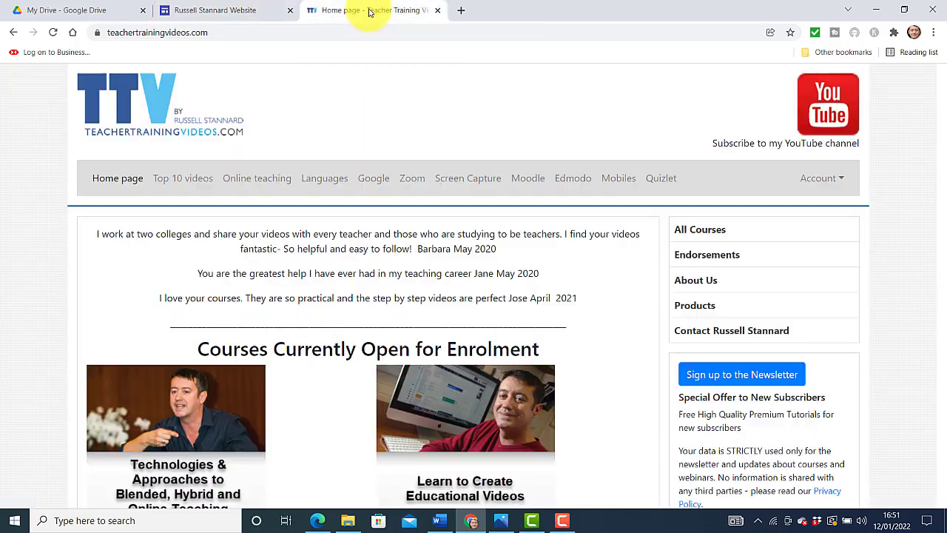
{"action": "left_click", "coordinate": [159, 32]}
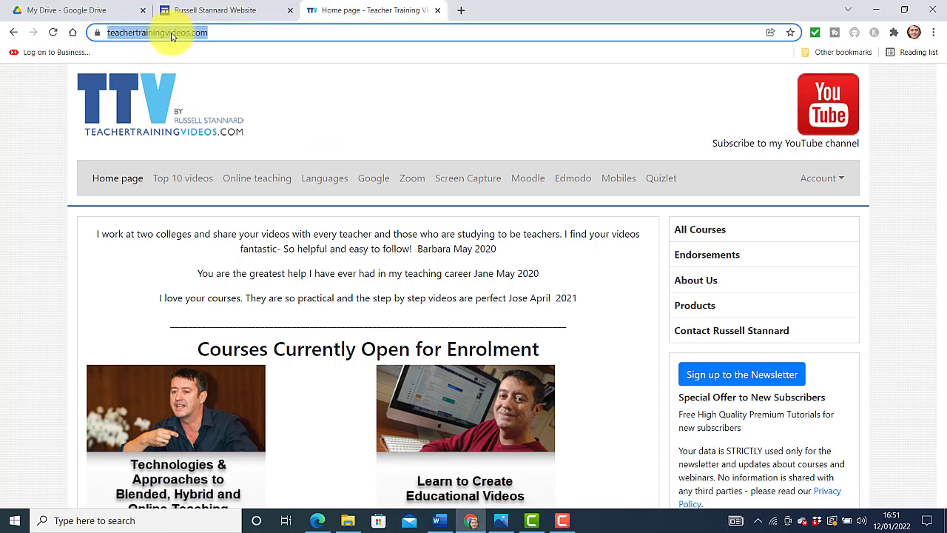
{"action": "right_click", "coordinate": [171, 35]}
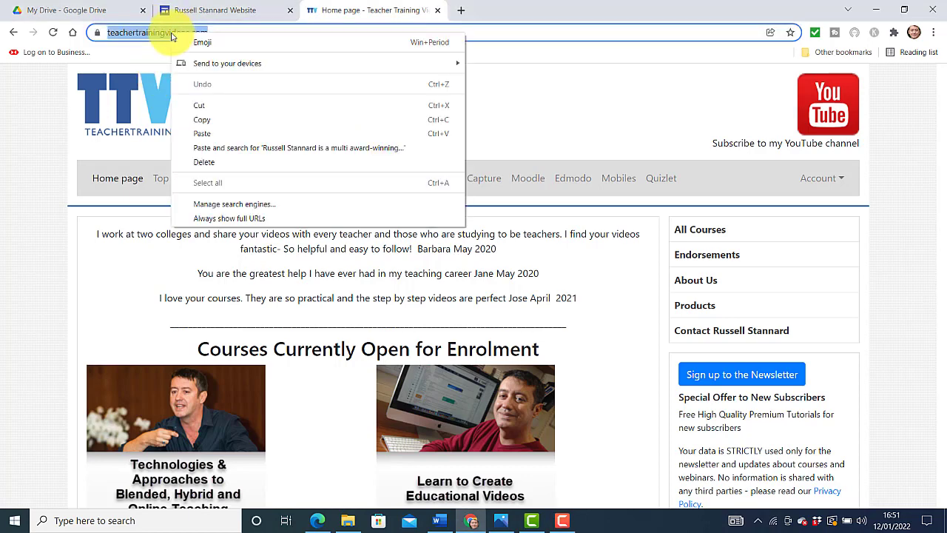
{"action": "left_click", "coordinate": [204, 123]}
Replace the link address with the copied teachertrainingvideos.com URL and apply it
{"action": "left_click", "coordinate": [247, 9]}
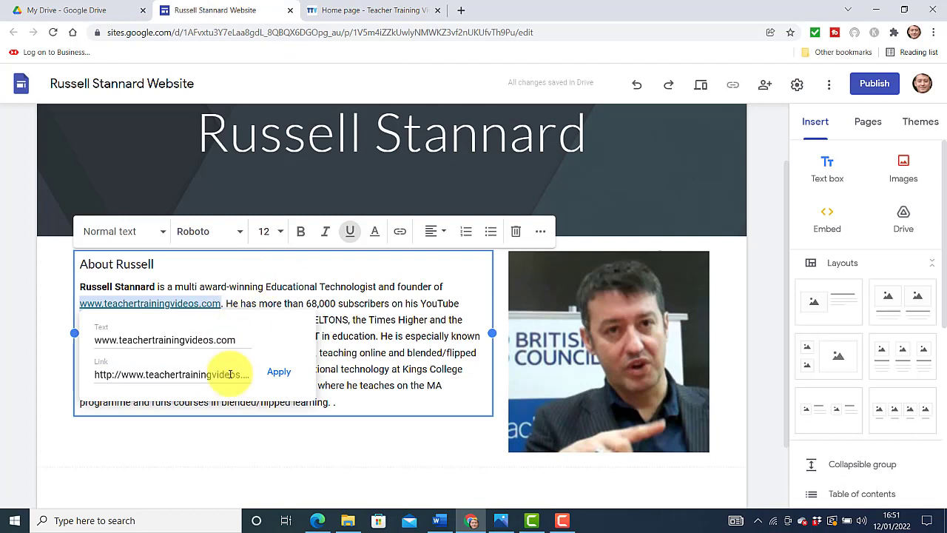
{"action": "left_click_drag", "start_coordinate": [97, 374], "coordinate": [293, 383]}
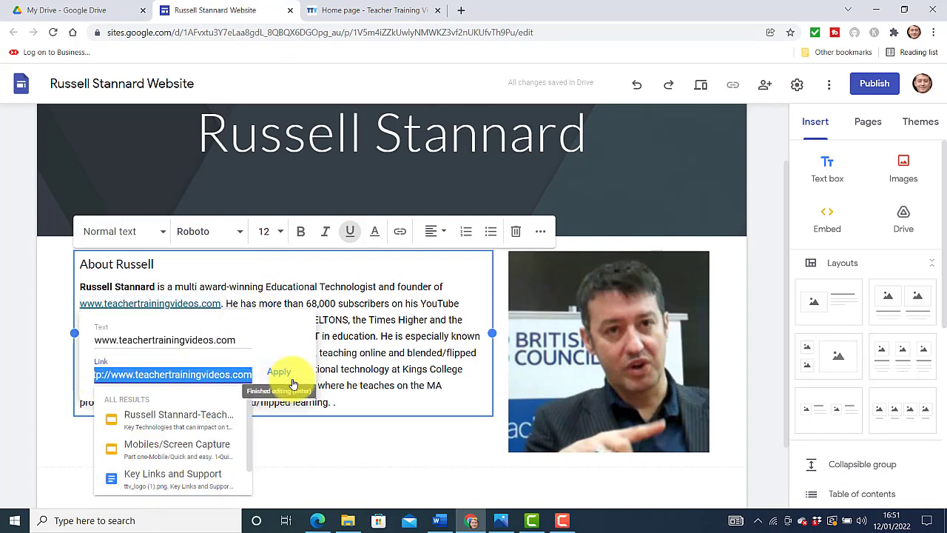
{"action": "key", "text": "BackSpace"}
{"action": "key", "text": "ctrl+v"}
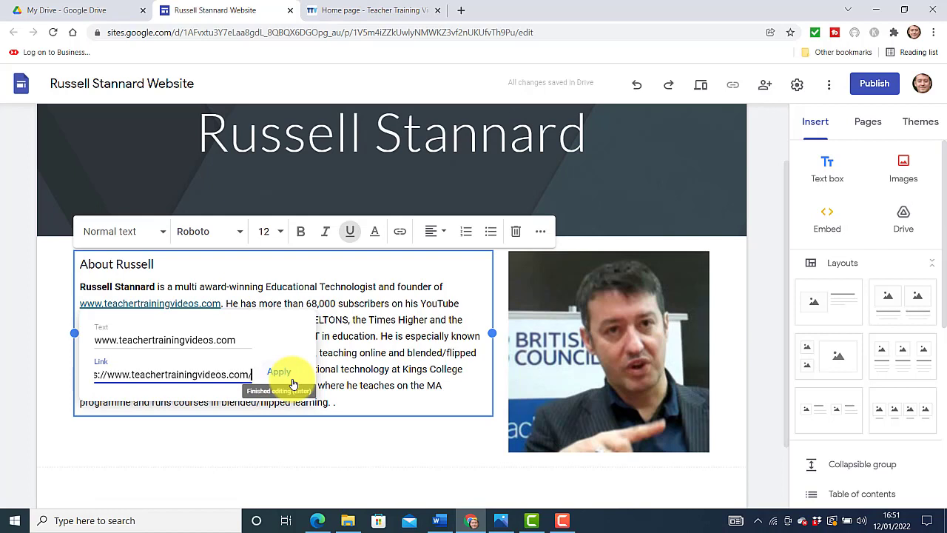
{"action": "left_click", "coordinate": [275, 372]}
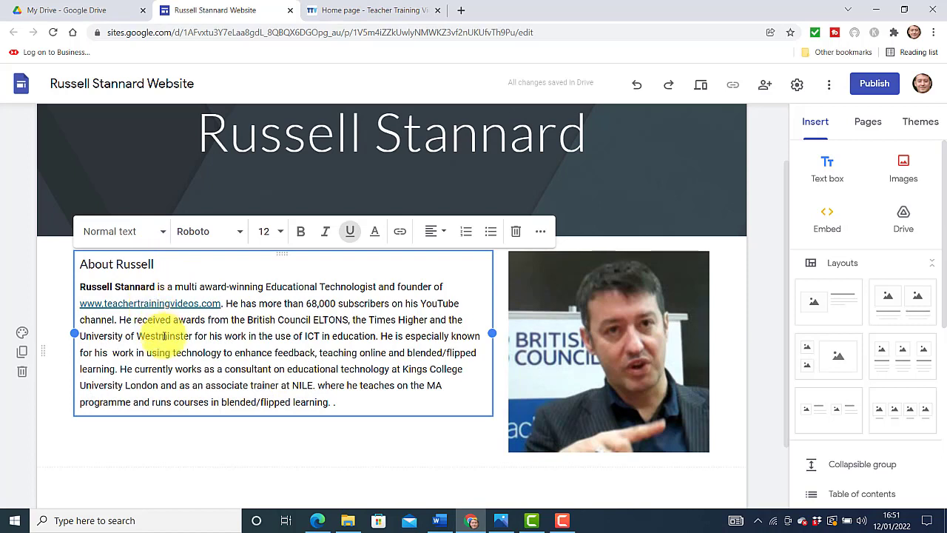
{"action": "left_click", "coordinate": [291, 385]}
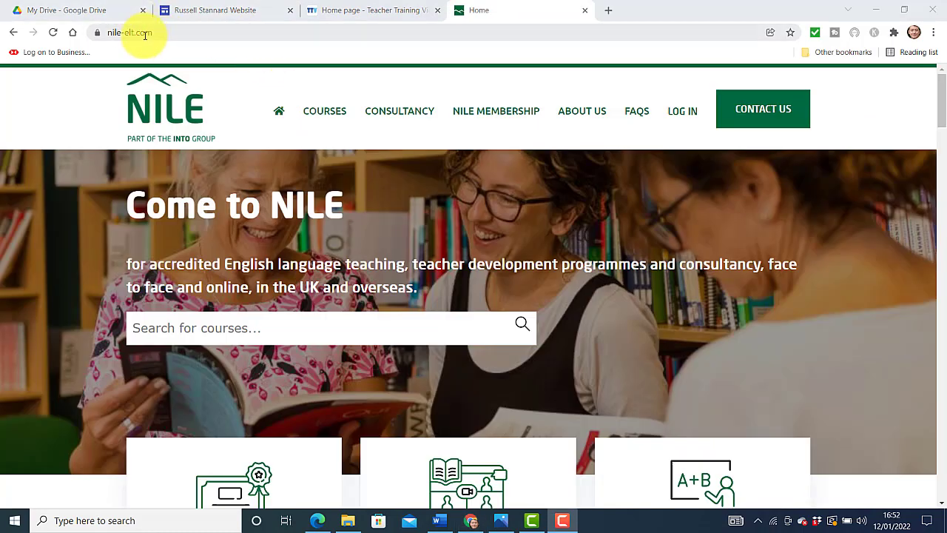
{"action": "left_click", "coordinate": [130, 33]}
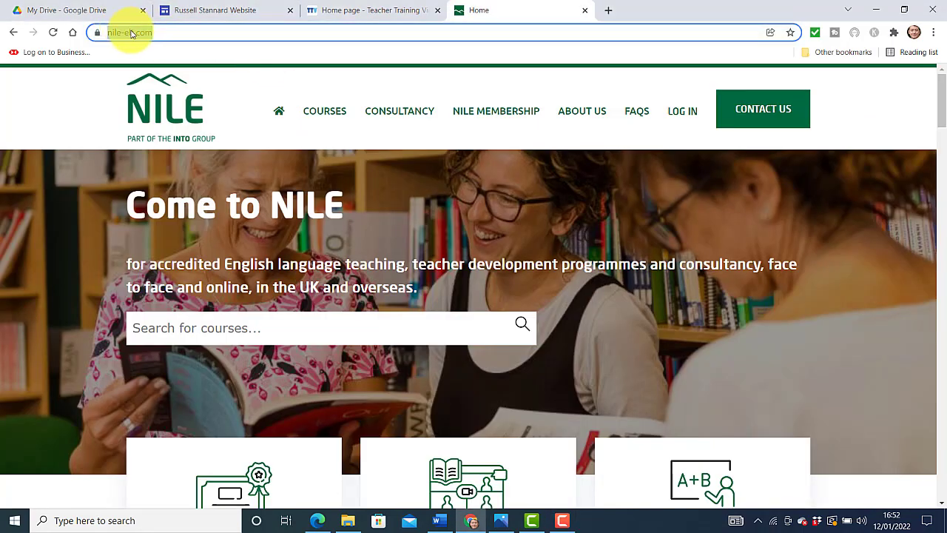
{"action": "right_click", "coordinate": [130, 32]}
{"action": "left_click", "coordinate": [180, 117]}
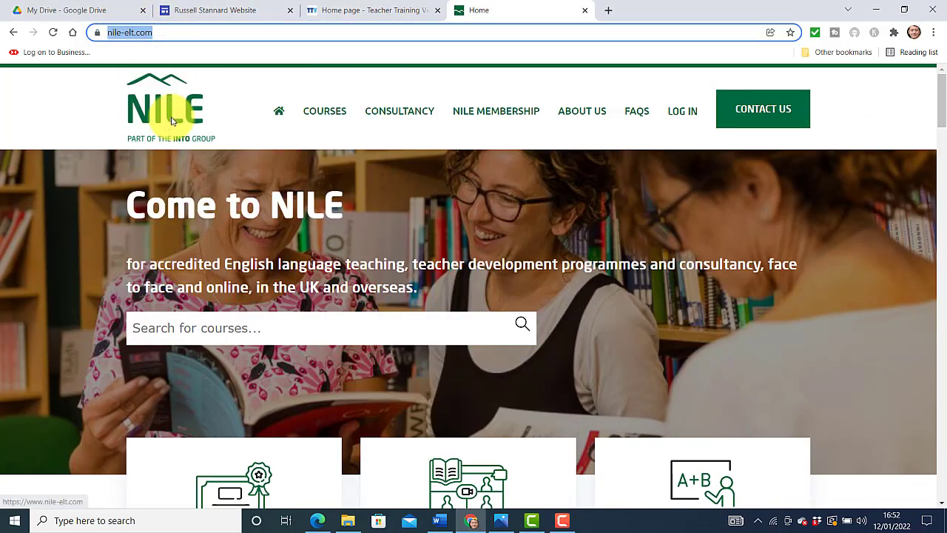
{"action": "left_click", "coordinate": [238, 10]}
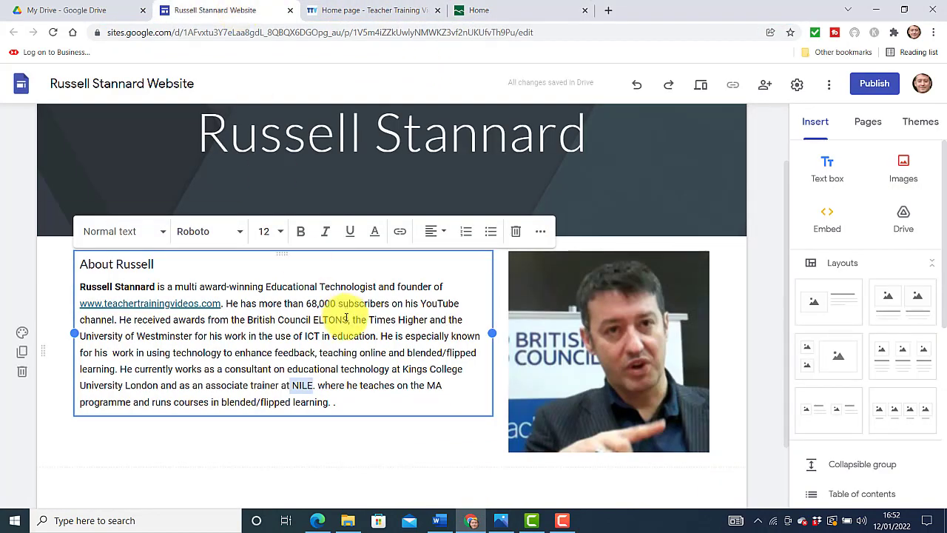
{"action": "double_click", "coordinate": [303, 385]}
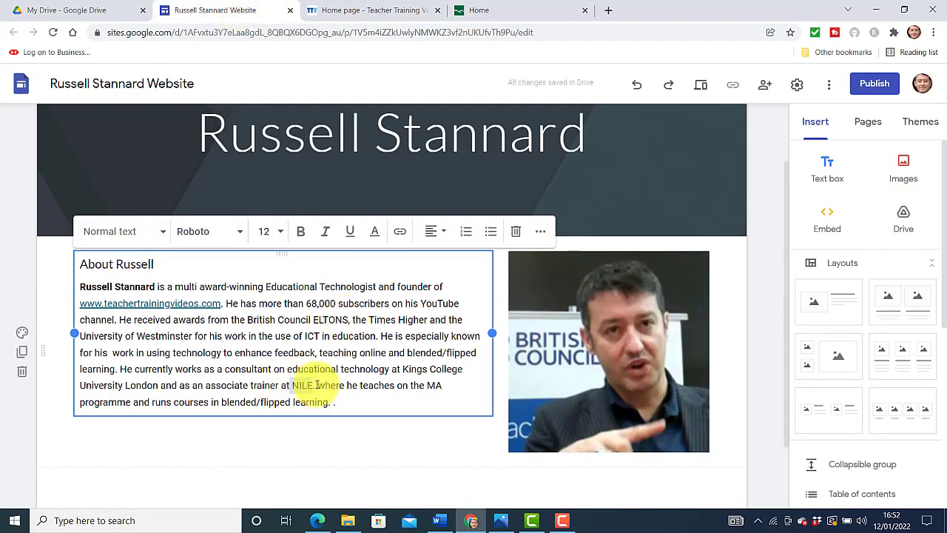
{"action": "left_click", "coordinate": [400, 231]}
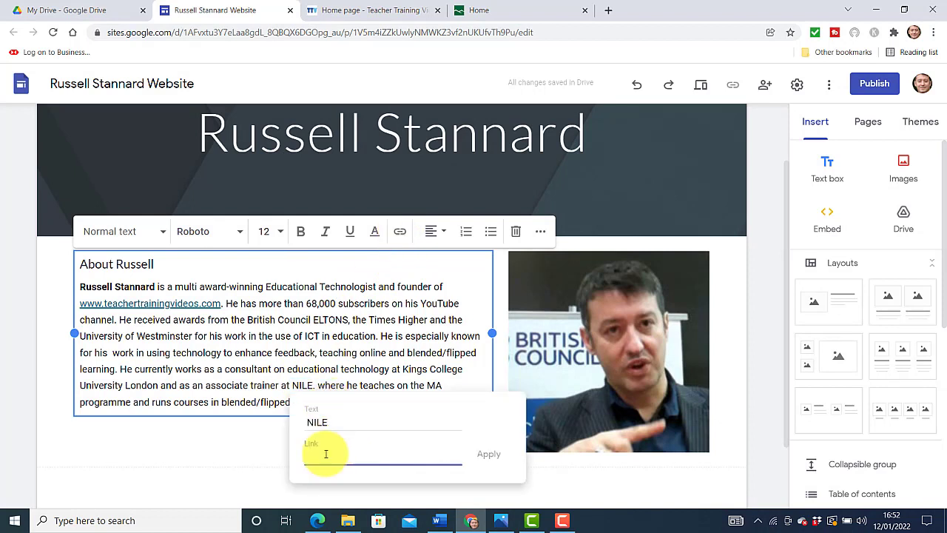
{"action": "key", "text": "ctrl+v"}
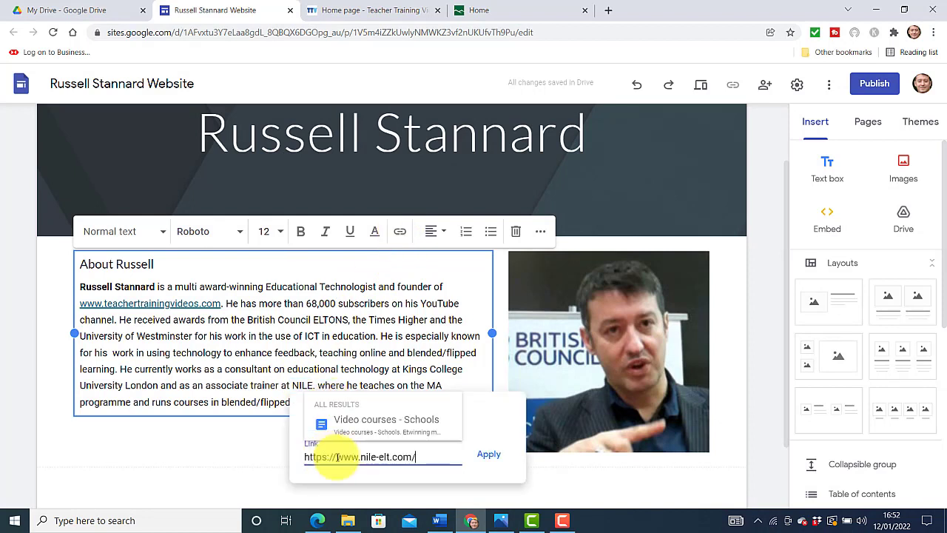
{"action": "left_click", "coordinate": [491, 454]}
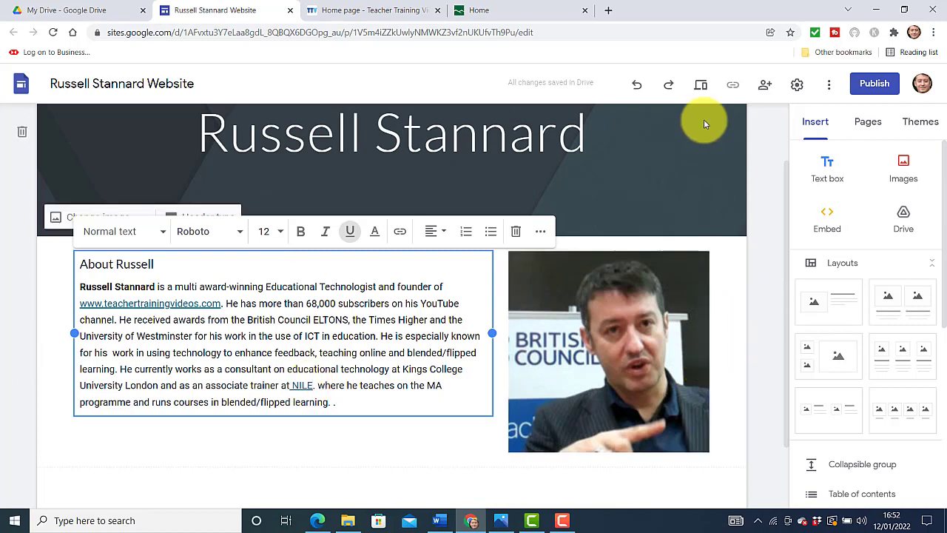
Preview the site, test the teachertrainingvideos.com and NILE links, and close each opened tab
{"action": "left_click", "coordinate": [701, 87]}
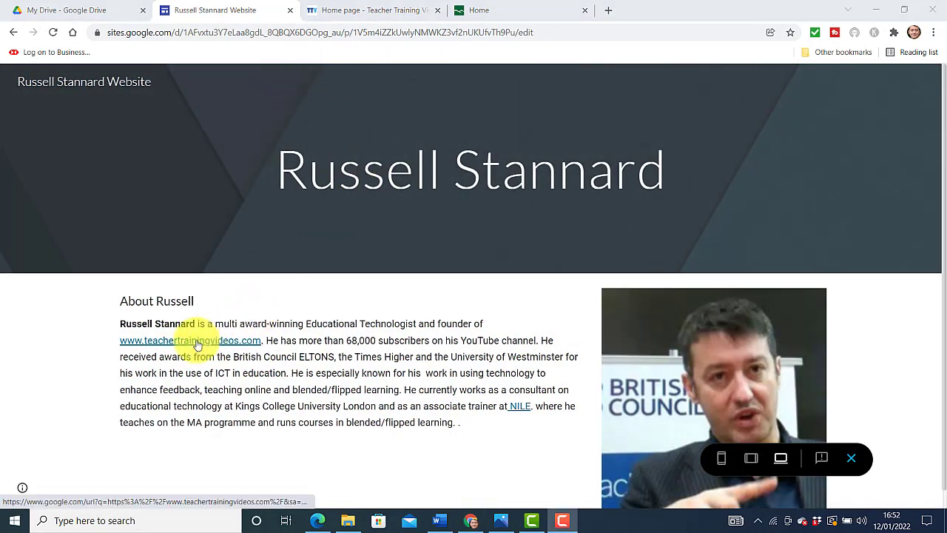
{"action": "left_click", "coordinate": [199, 345]}
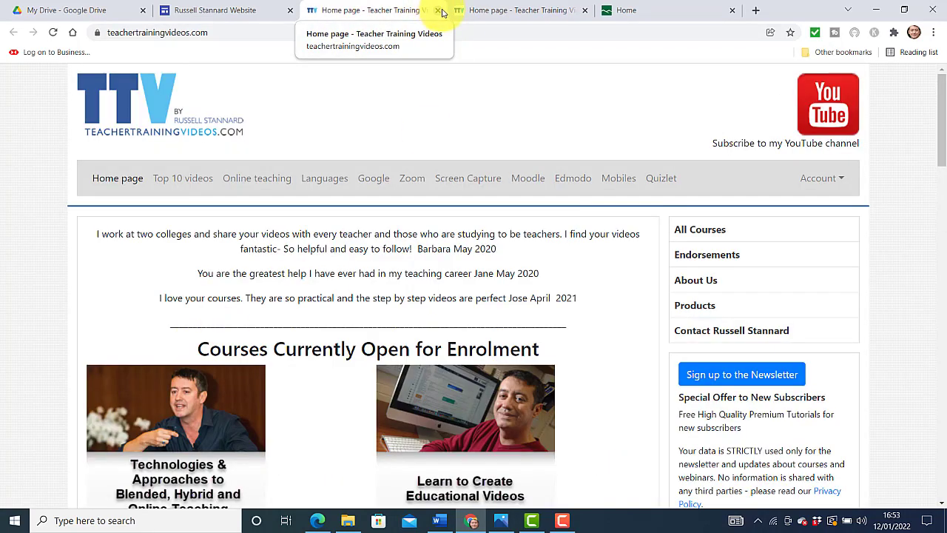
{"action": "left_click", "coordinate": [437, 12]}
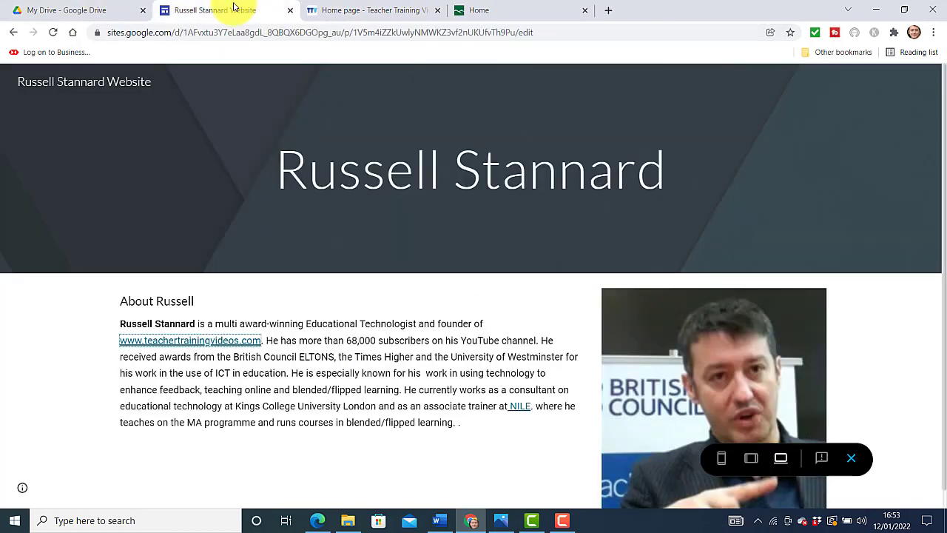
{"action": "left_click", "coordinate": [520, 411]}
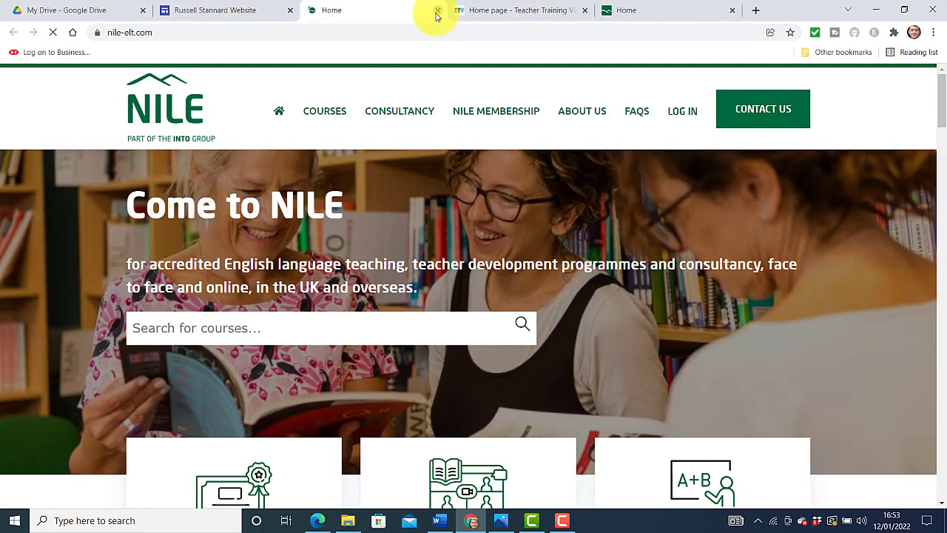
{"action": "left_click", "coordinate": [437, 10]}
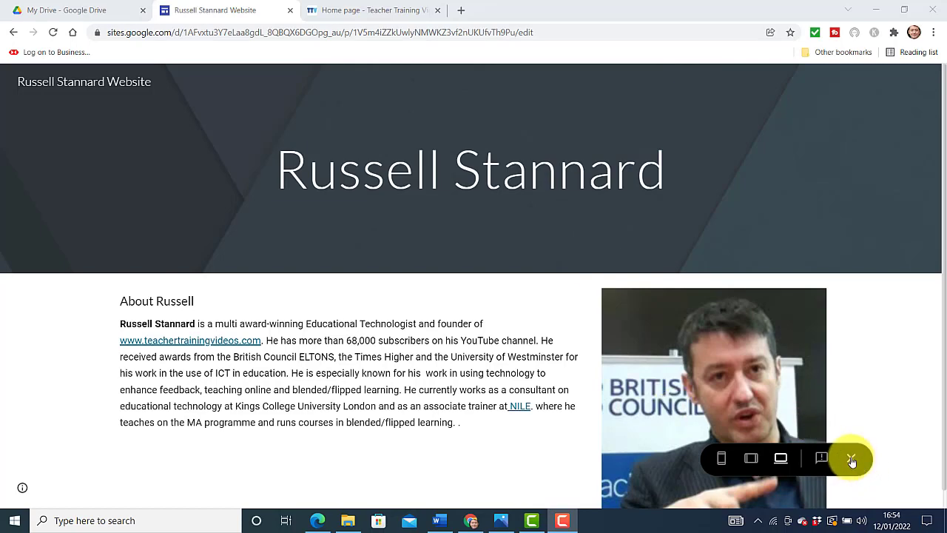
Exit preview and add three new pages: Video, Contact Page and Previous Presentations
{"action": "left_click", "coordinate": [852, 461]}
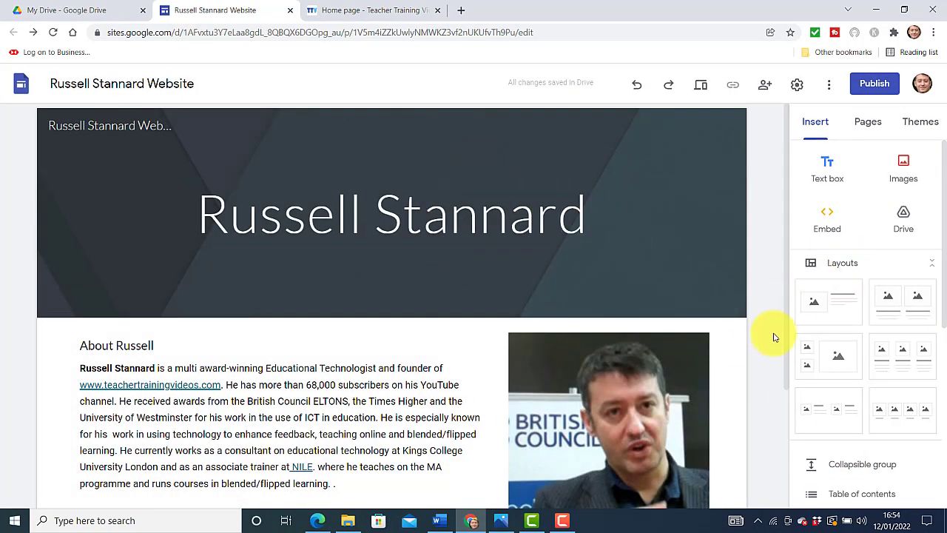
{"action": "left_click", "coordinate": [867, 128]}
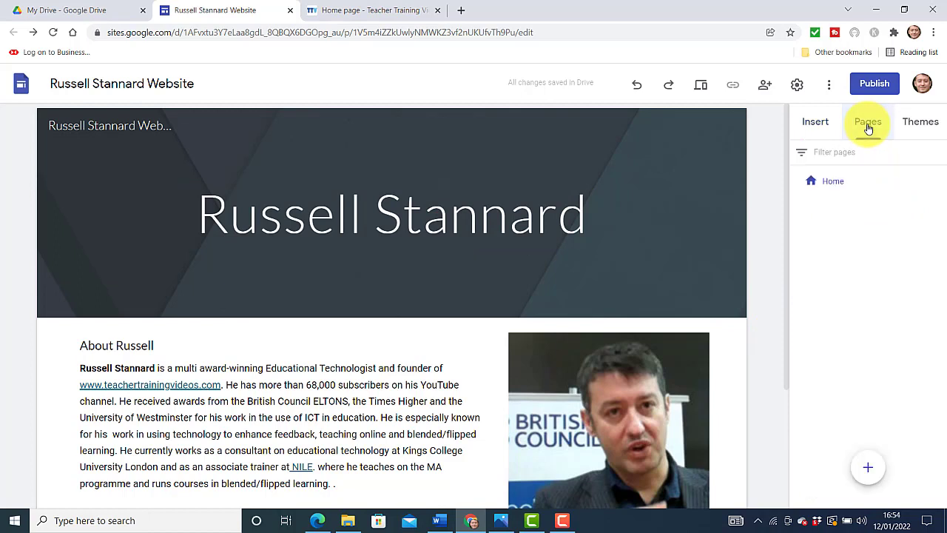
{"action": "left_click", "coordinate": [866, 468]}
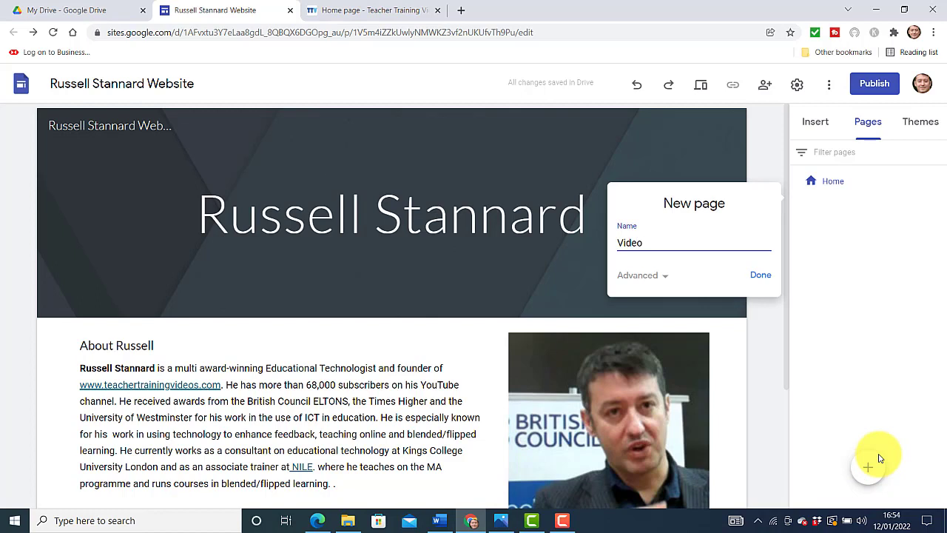
{"action": "left_click", "coordinate": [759, 277]}
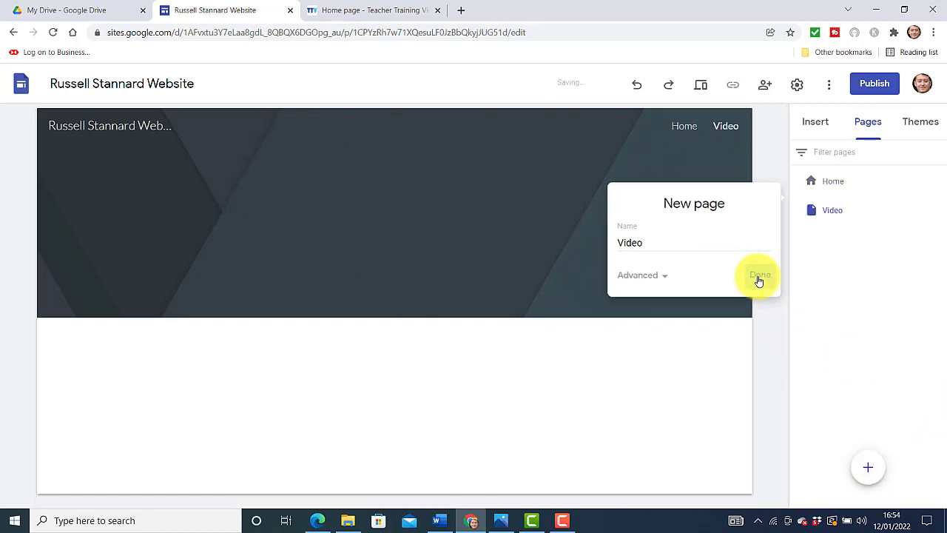
{"action": "mouse_move", "coordinate": [864, 471]}
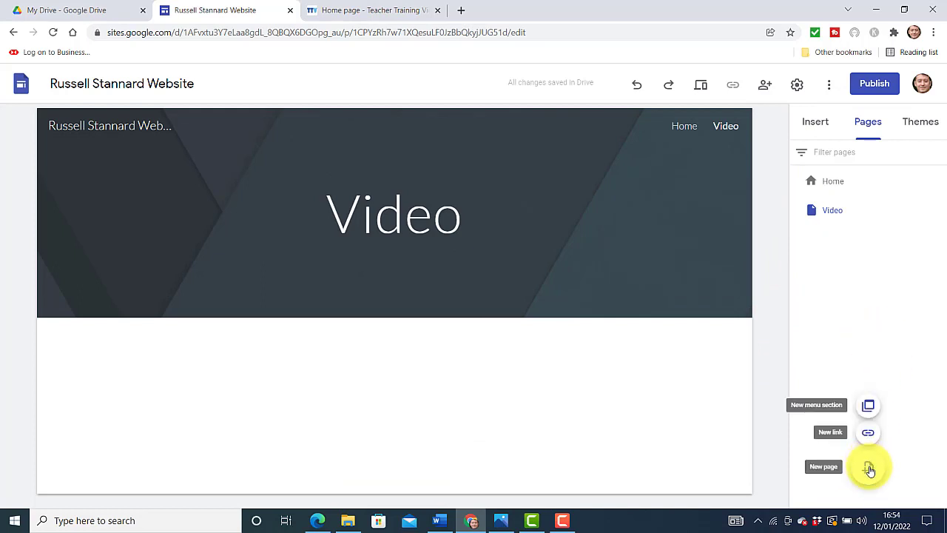
{"action": "left_click", "coordinate": [870, 469]}
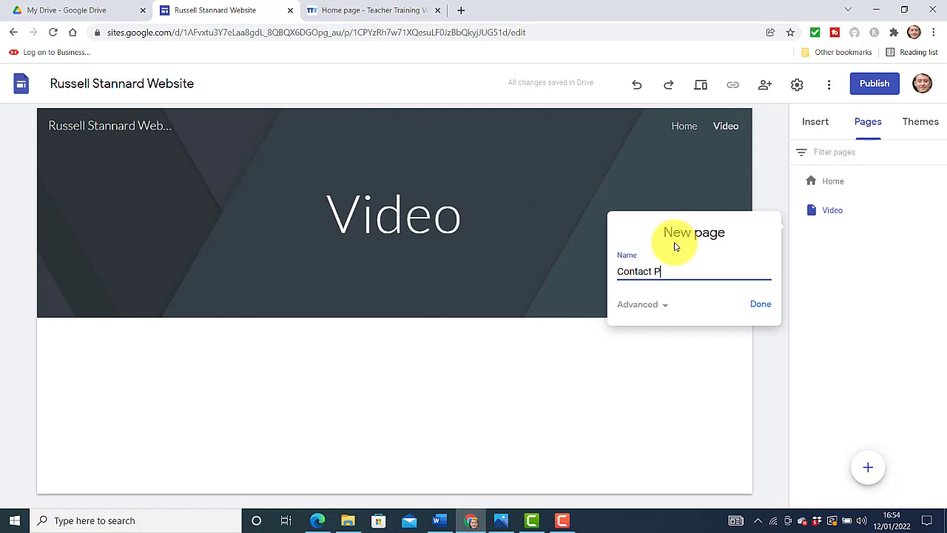
{"action": "left_click", "coordinate": [760, 305]}
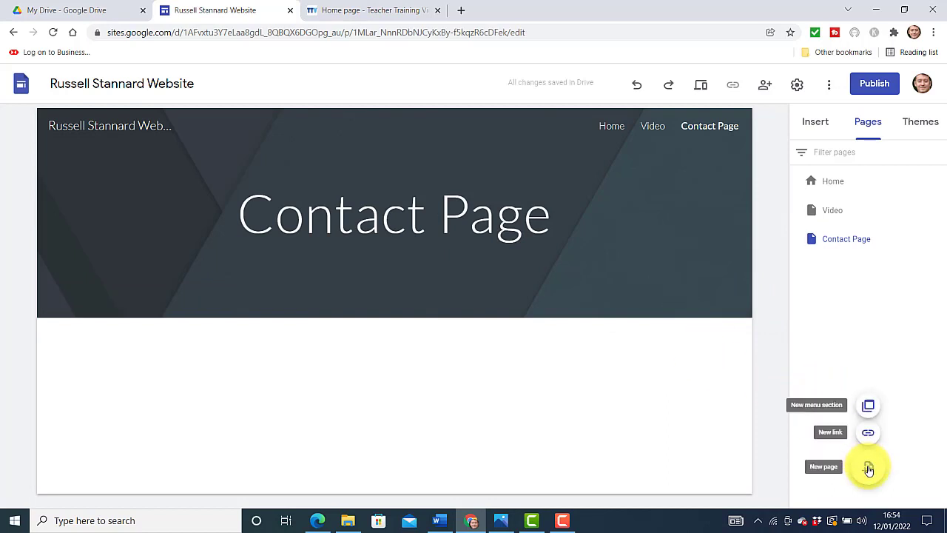
{"action": "left_click", "coordinate": [866, 466]}
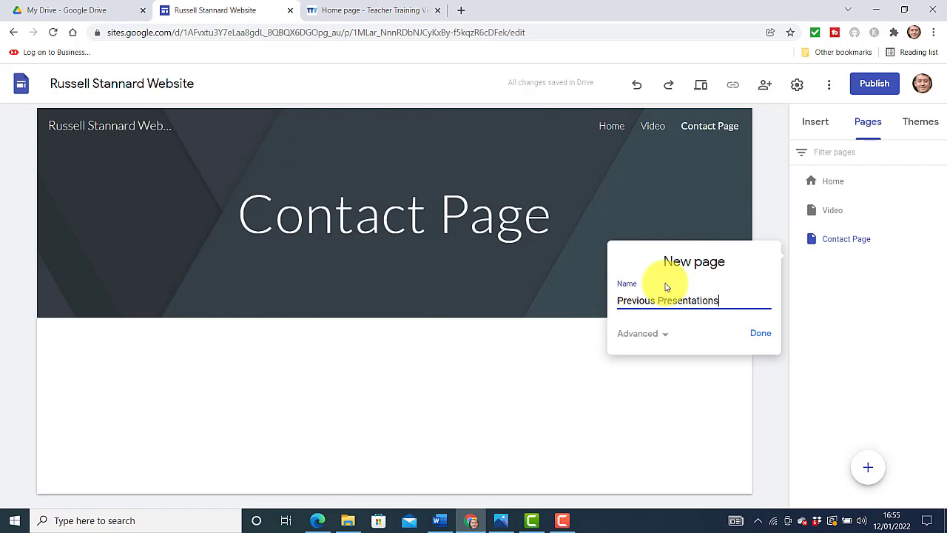
{"action": "left_click", "coordinate": [760, 333]}
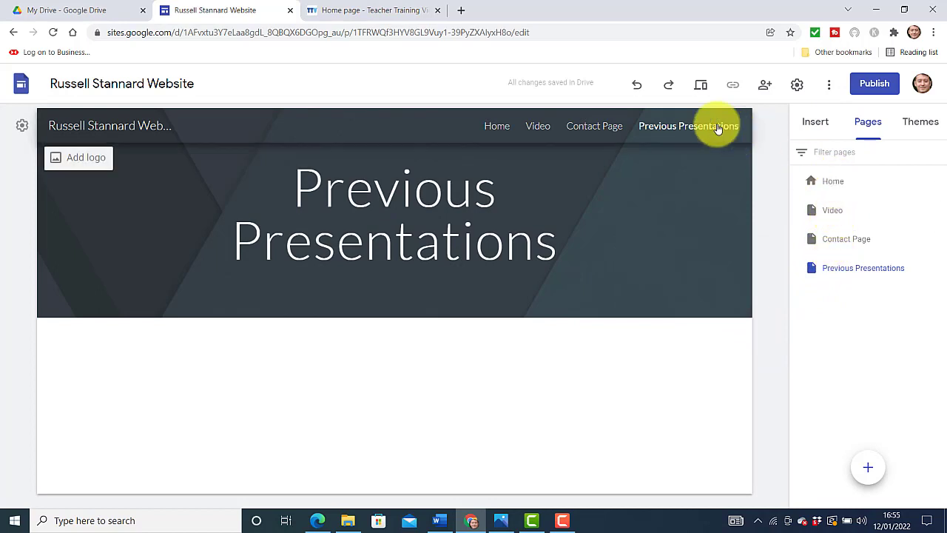
Visit the Video, Contact Page and Previous Presentations pages in turn
{"action": "left_click", "coordinate": [540, 127]}
{"action": "left_click", "coordinate": [581, 127]}
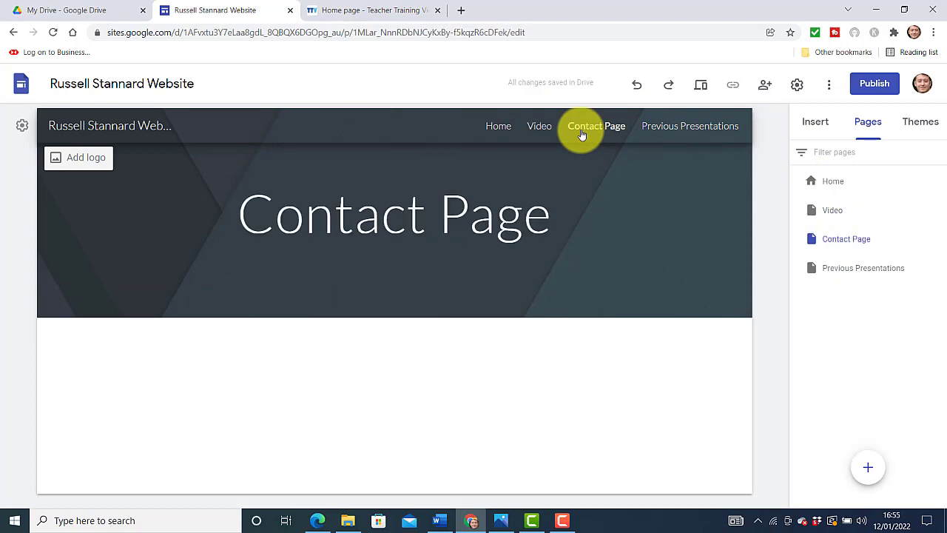
{"action": "left_click", "coordinate": [687, 132]}
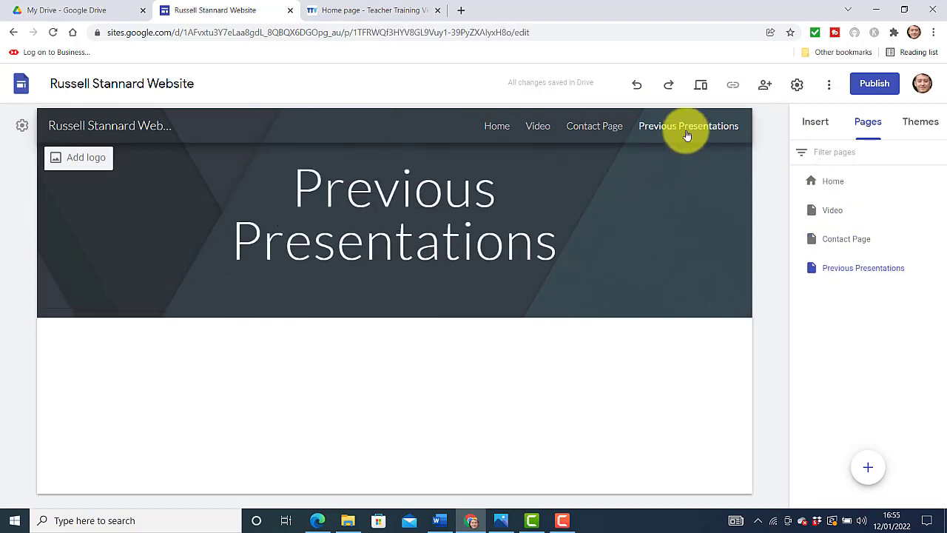
Return to the Home page, then select the e-portfolio site's header title
{"action": "left_click", "coordinate": [503, 130]}
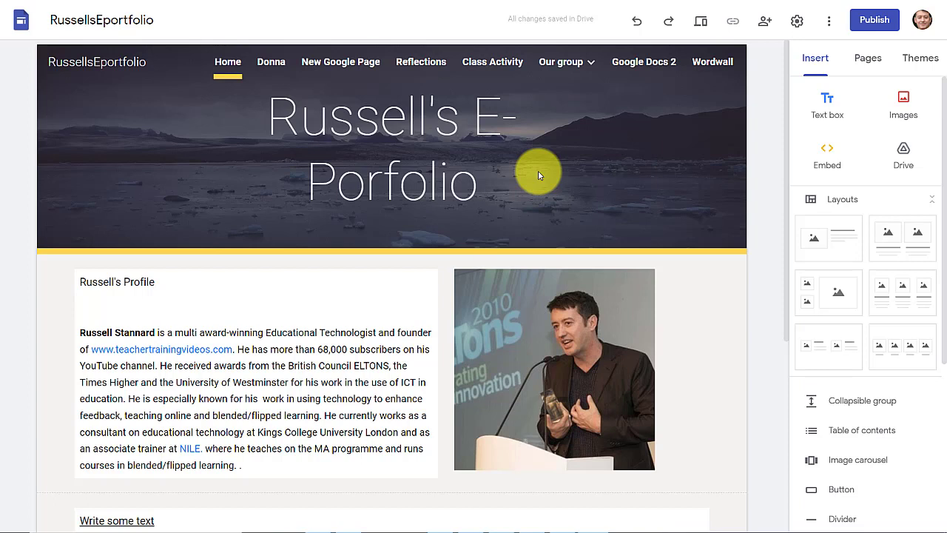
{"action": "left_click", "coordinate": [438, 141]}
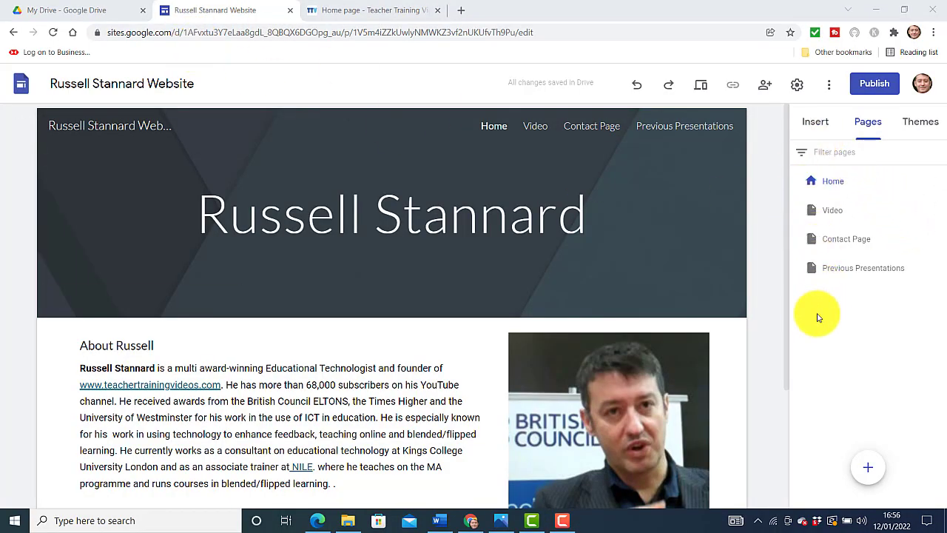
On the Video page, search YouTube by the owner's name and embed the assessment and feedback video
{"action": "left_click", "coordinate": [830, 213]}
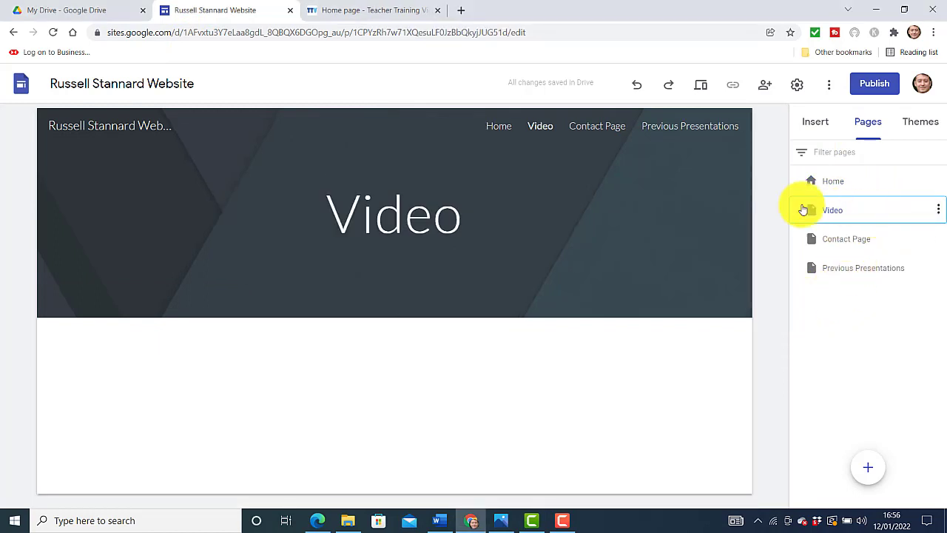
{"action": "left_click", "coordinate": [800, 123]}
{"action": "left_click_drag", "start_coordinate": [945, 244], "coordinate": [920, 381]}
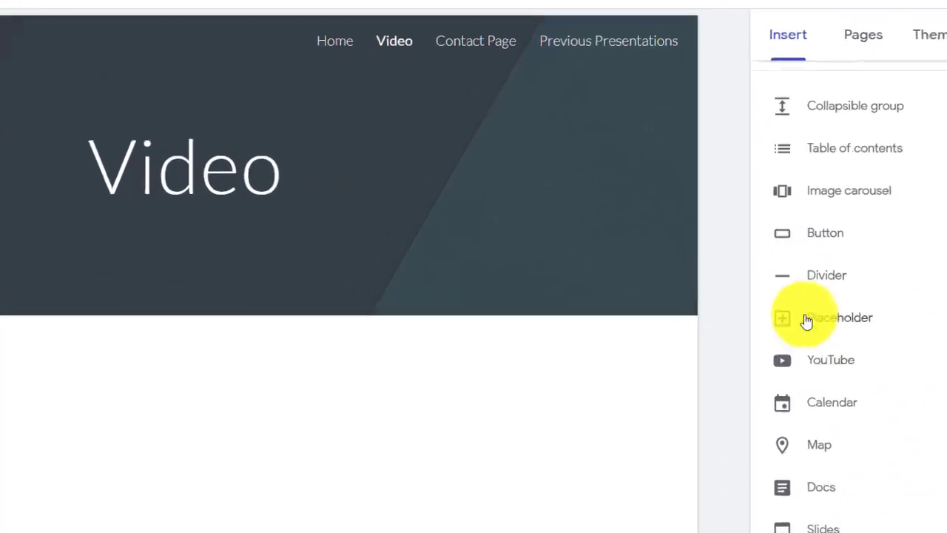
{"action": "left_click", "coordinate": [815, 365]}
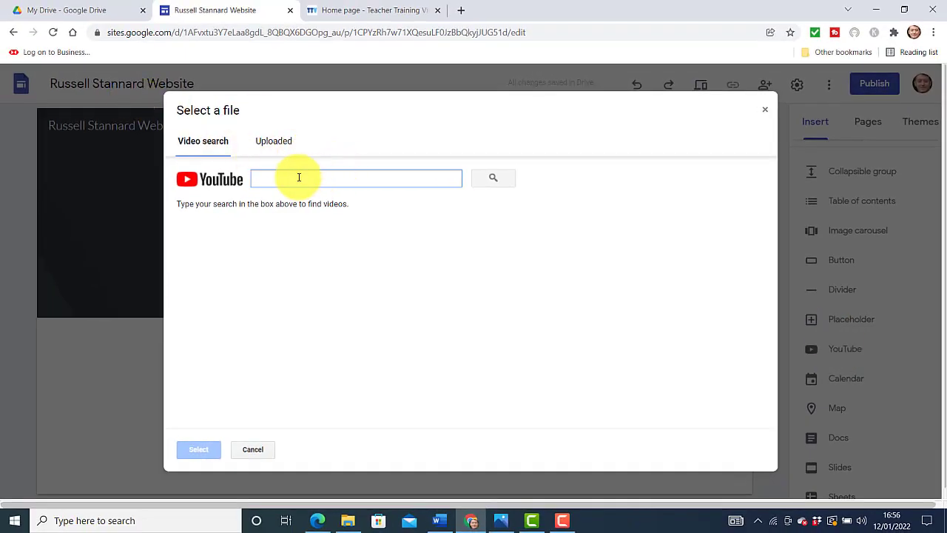
{"action": "type", "text": "Russell Stannard"}
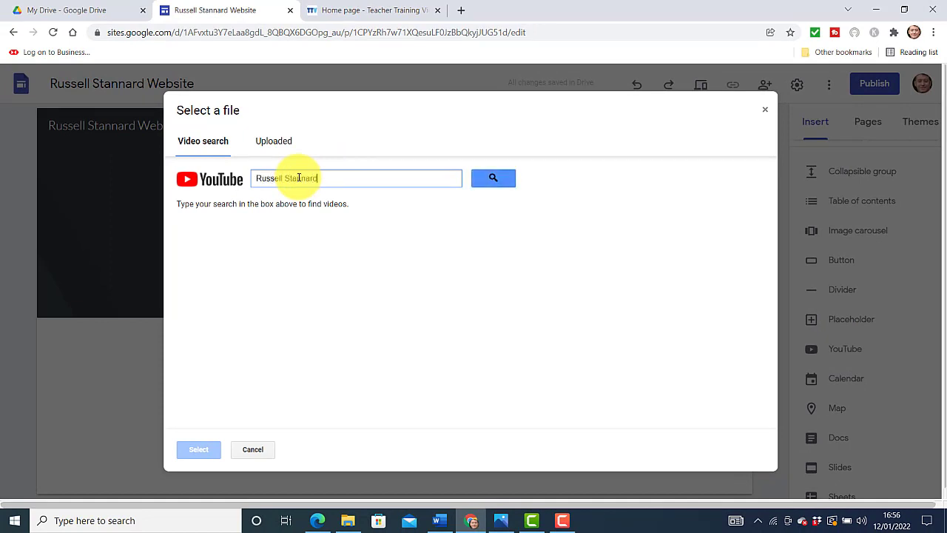
{"action": "left_click", "coordinate": [493, 179]}
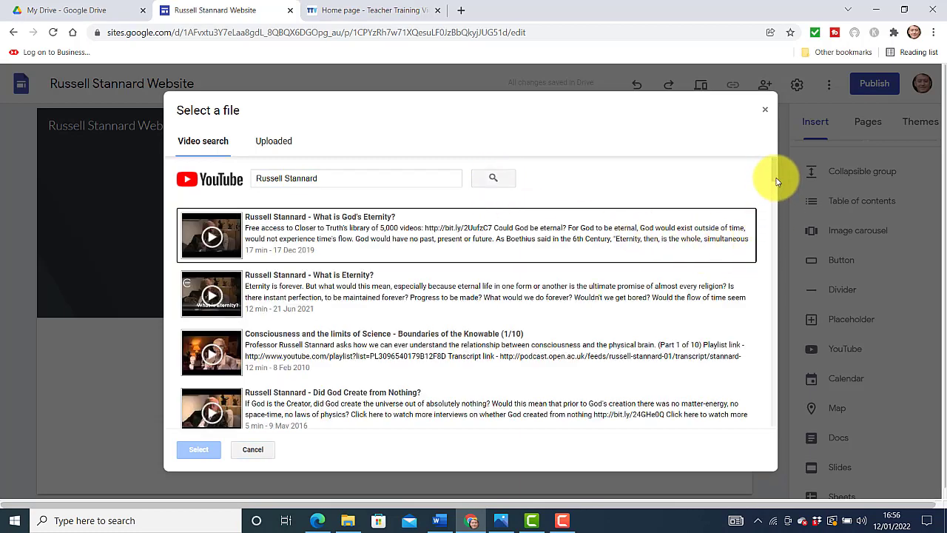
{"action": "left_click_drag", "start_coordinate": [777, 181], "coordinate": [777, 187]}
{"action": "left_click_drag", "start_coordinate": [776, 193], "coordinate": [778, 229]}
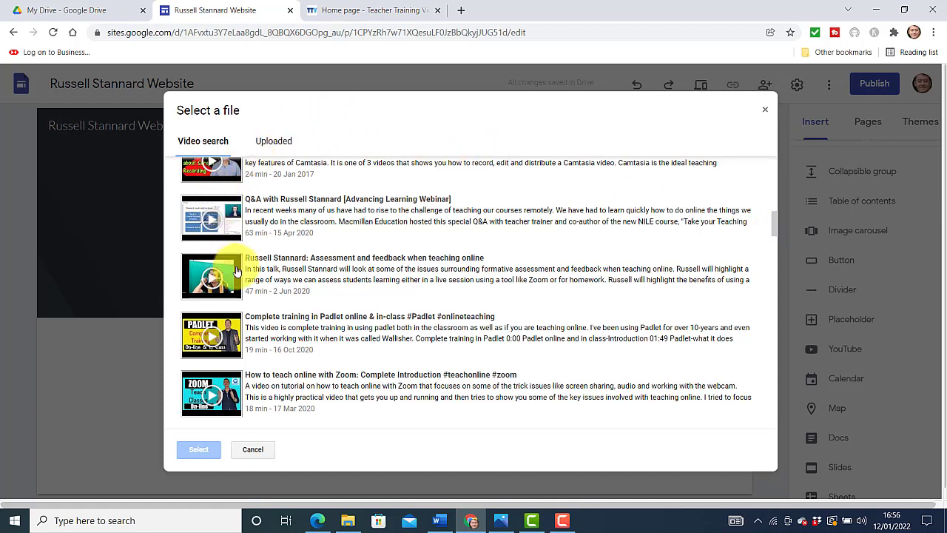
{"action": "left_click", "coordinate": [212, 279]}
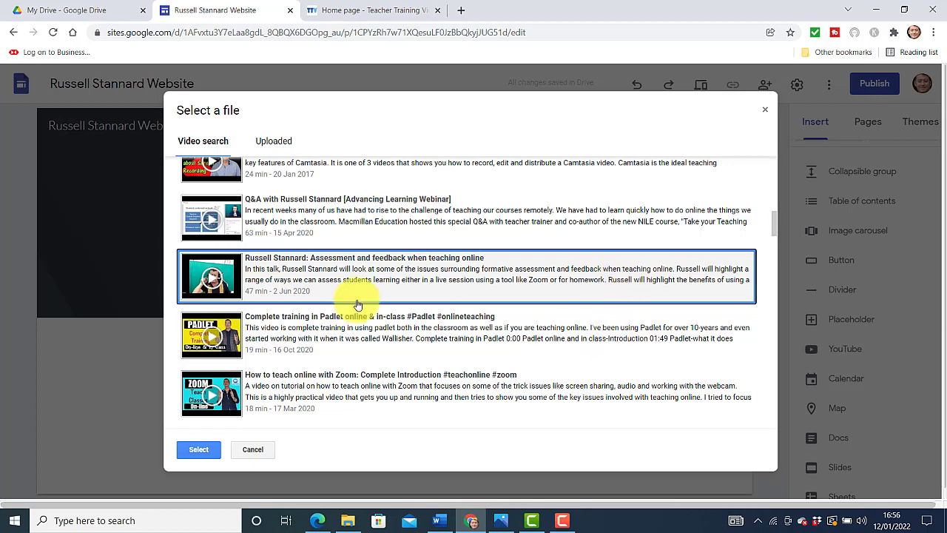
{"action": "left_click", "coordinate": [194, 450]}
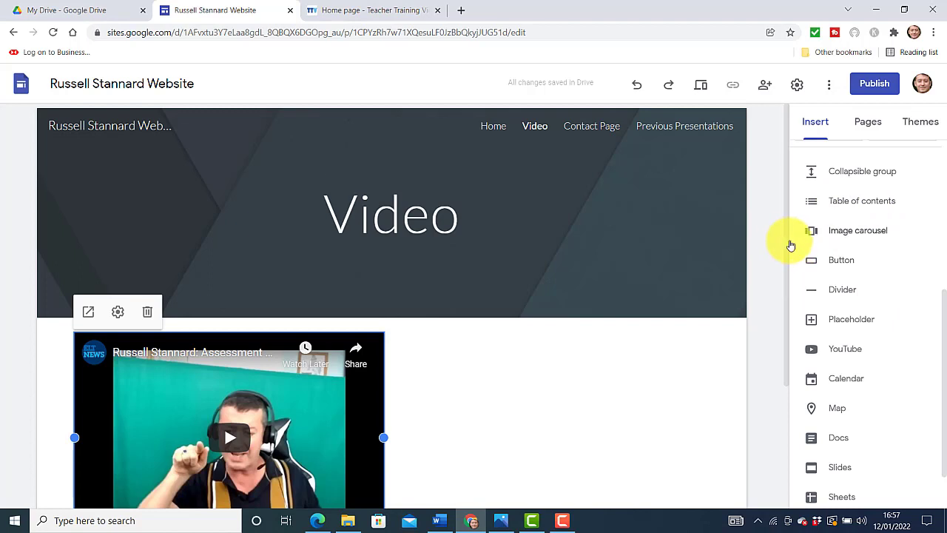
Centre the embedded video, widen it both ways, make it taller, then narrow it from the right
{"action": "left_click_drag", "start_coordinate": [791, 245], "coordinate": [787, 359]}
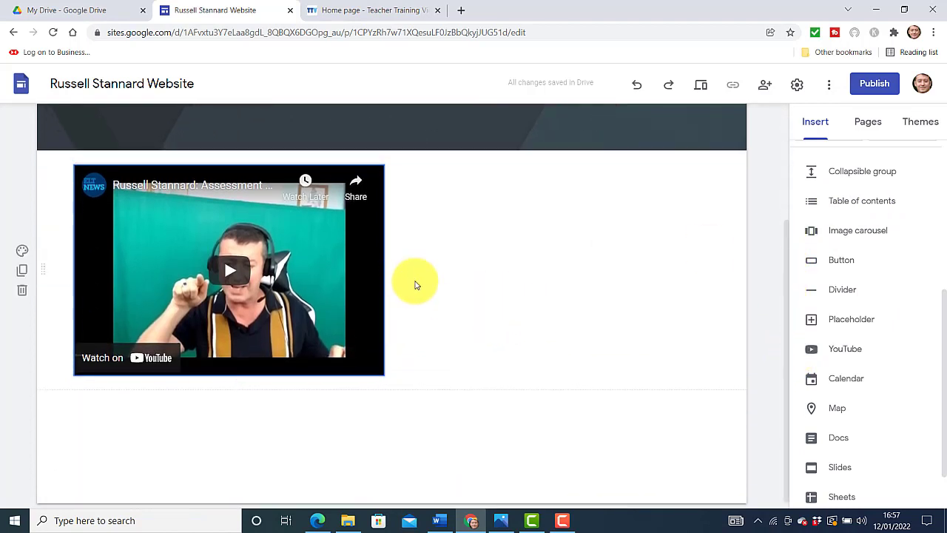
{"action": "left_click_drag", "start_coordinate": [350, 271], "coordinate": [409, 285]}
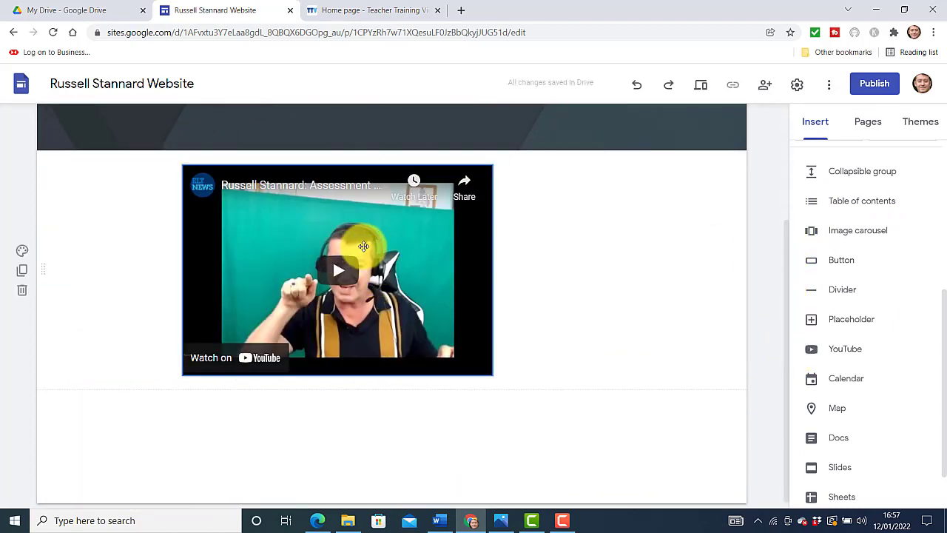
{"action": "left_click", "coordinate": [363, 247]}
{"action": "left_click_drag", "start_coordinate": [495, 270], "coordinate": [711, 318]}
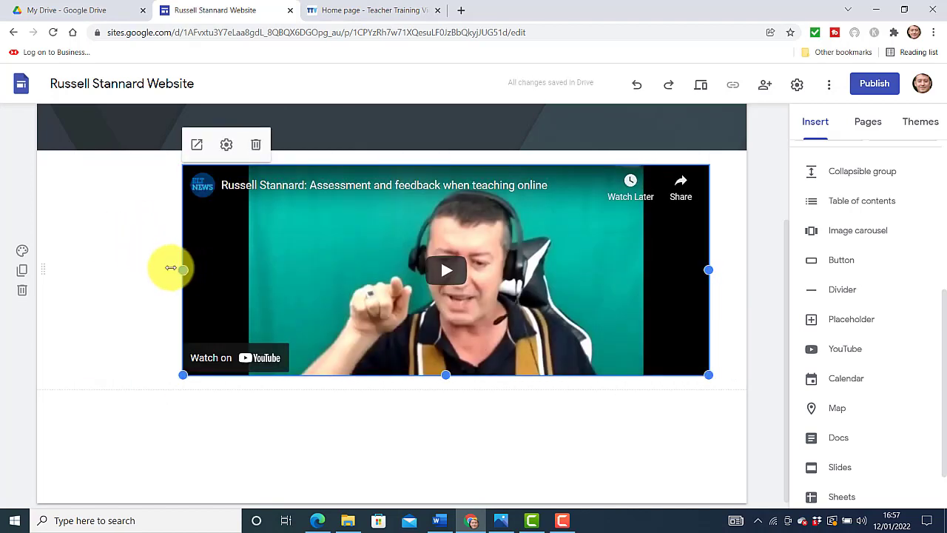
{"action": "left_click_drag", "start_coordinate": [170, 268], "coordinate": [73, 270]}
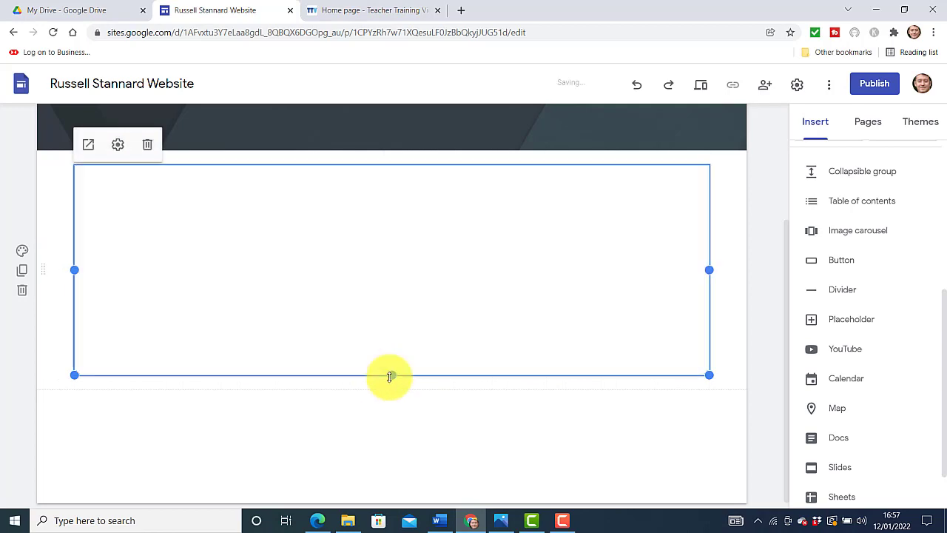
{"action": "left_click_drag", "start_coordinate": [394, 383], "coordinate": [395, 486]}
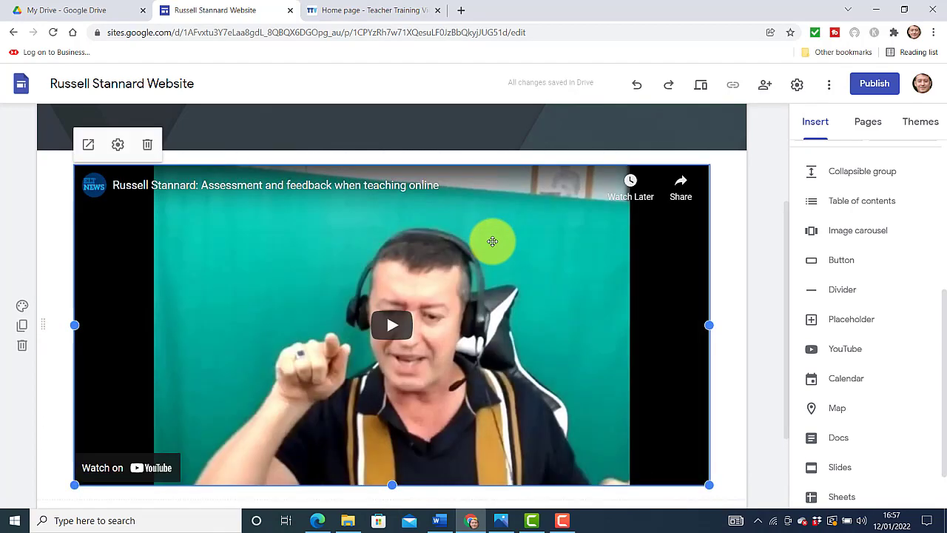
{"action": "left_click_drag", "start_coordinate": [709, 324], "coordinate": [600, 328]}
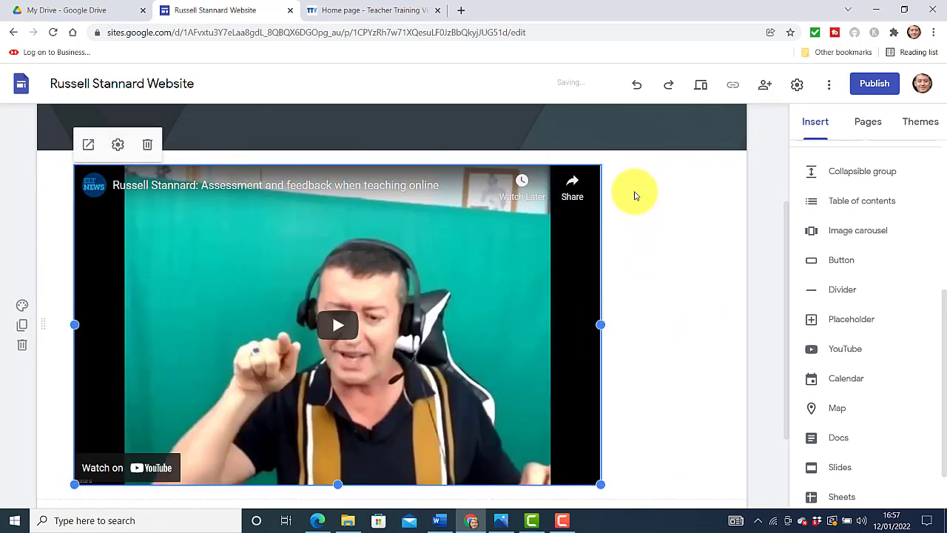
Add a text box beside the video, trim the video width further, then delete the empty caption box
{"action": "double_click", "coordinate": [633, 182]}
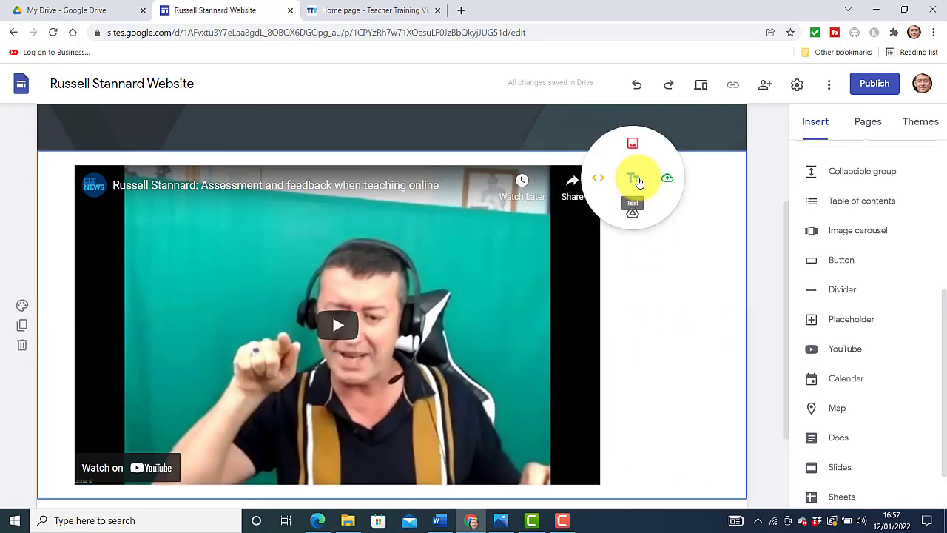
{"action": "left_click", "coordinate": [639, 182]}
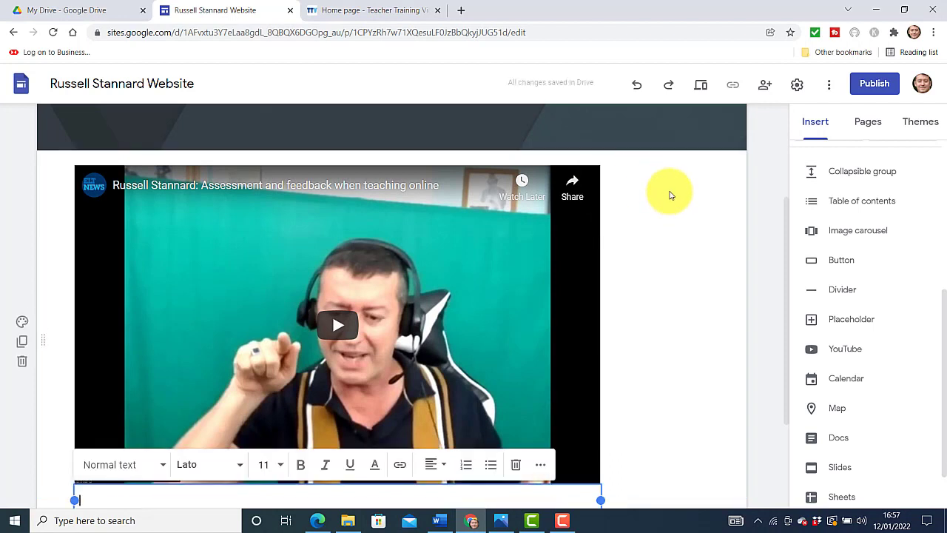
{"action": "left_click", "coordinate": [606, 310]}
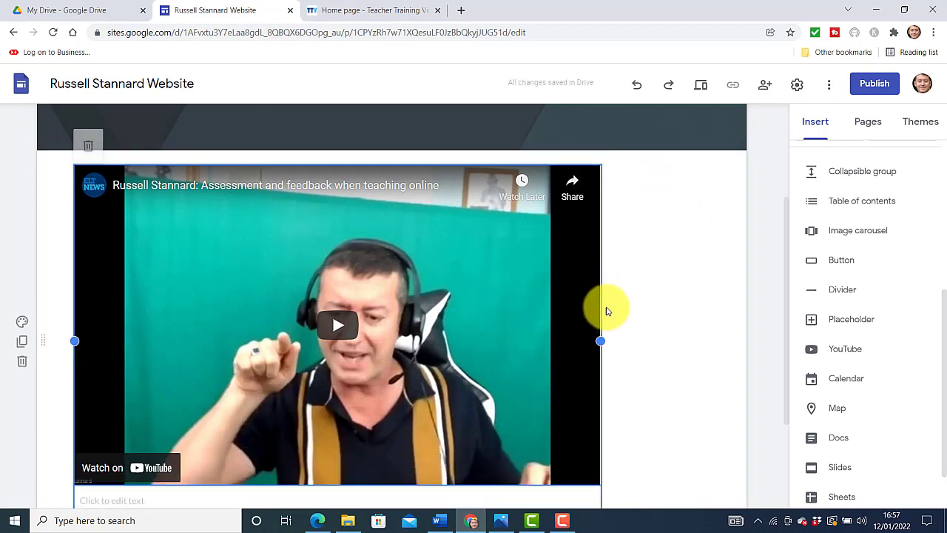
{"action": "left_click_drag", "start_coordinate": [600, 341], "coordinate": [571, 342]}
{"action": "scroll", "coordinate": [771, 258], "scroll_direction": "up", "scroll_amount": 1}
{"action": "scroll", "coordinate": [792, 264], "scroll_direction": "down", "scroll_amount": 3}
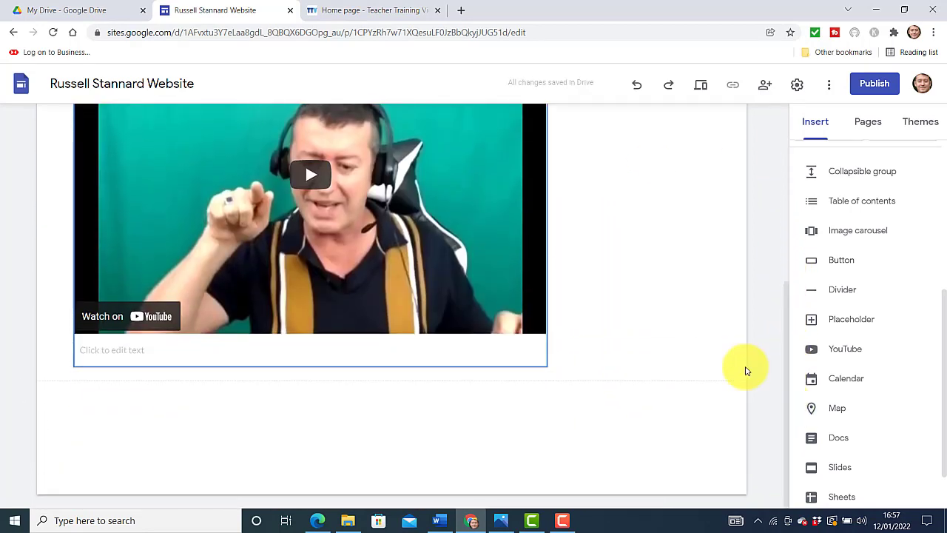
{"action": "left_click", "coordinate": [186, 357]}
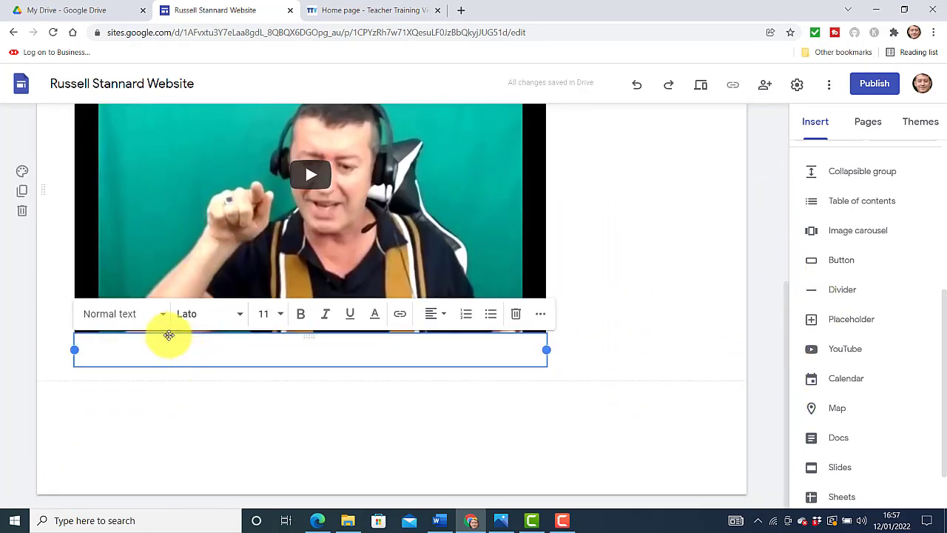
{"action": "left_click", "coordinate": [515, 318]}
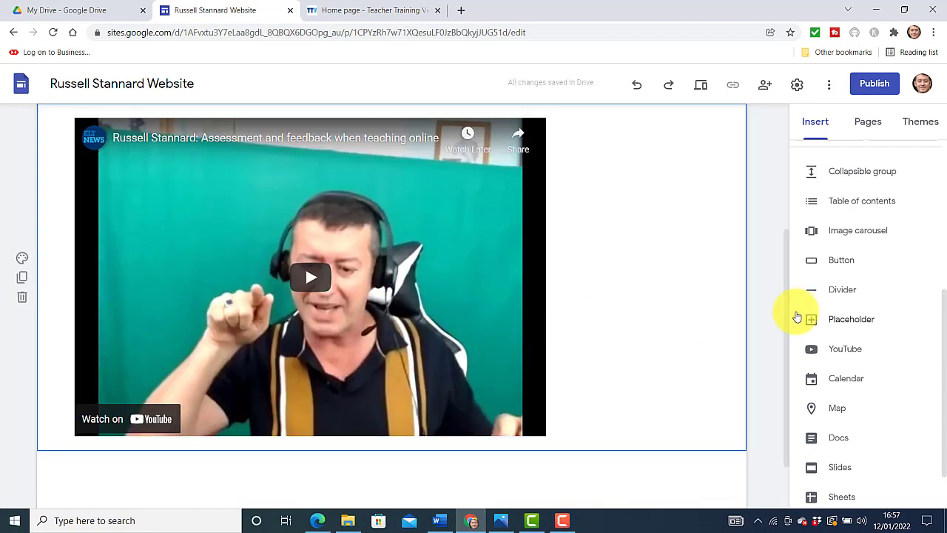
{"action": "scroll", "coordinate": [787, 303], "scroll_direction": "up", "scroll_amount": 2}
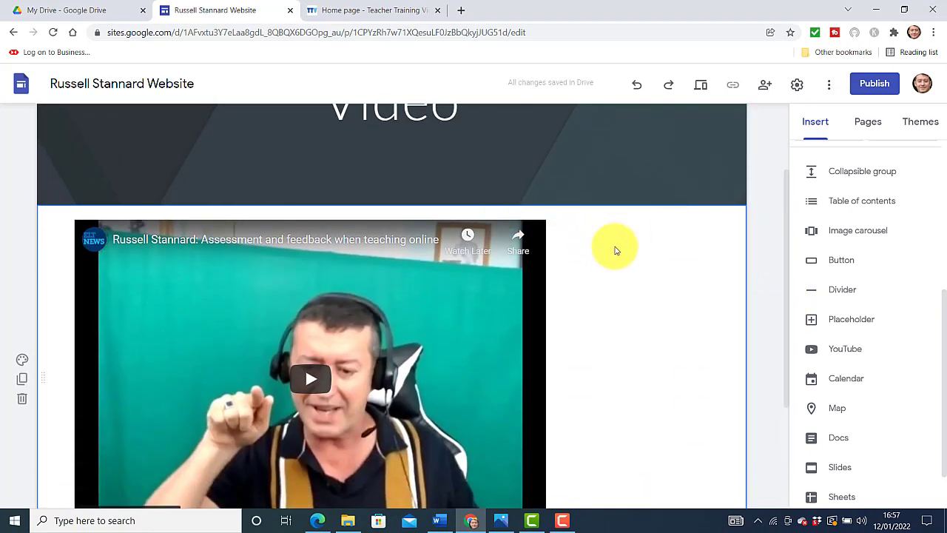
Add a text box beside the video with a bold 'YouTube Video' heading and 'Here I am answering questions about technology'
{"action": "double_click", "coordinate": [619, 253]}
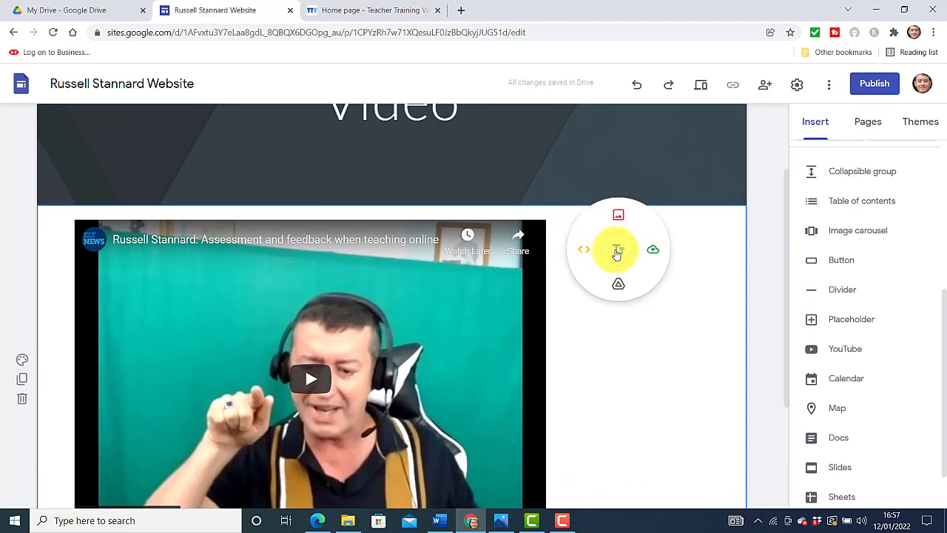
{"action": "left_click", "coordinate": [617, 251]}
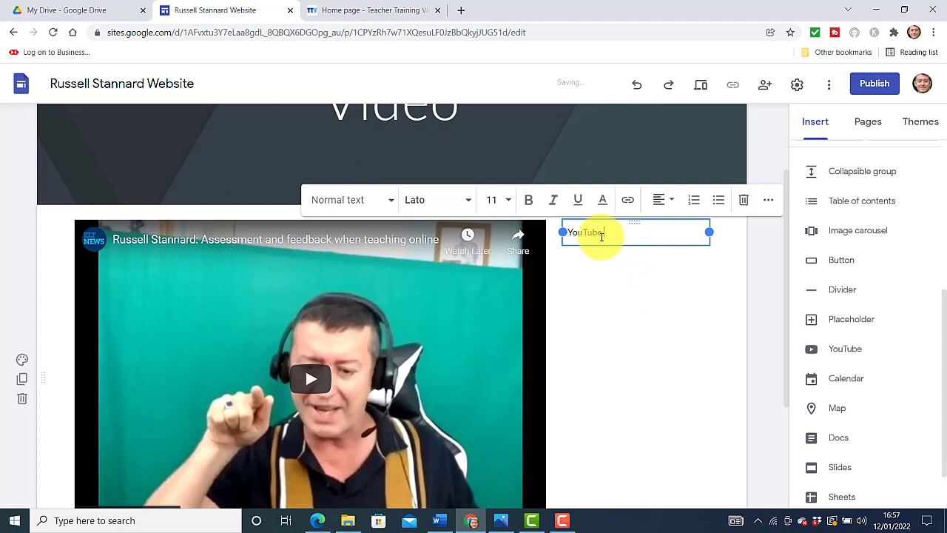
{"action": "type", "text": "YouTube Video"}
{"action": "key", "text": "Return"}
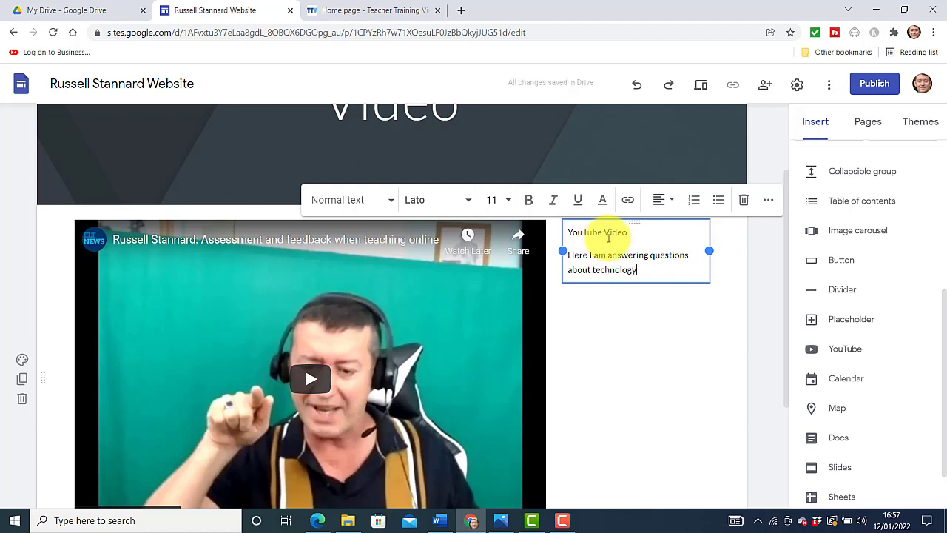
{"action": "left_click_drag", "start_coordinate": [628, 231], "coordinate": [587, 239]}
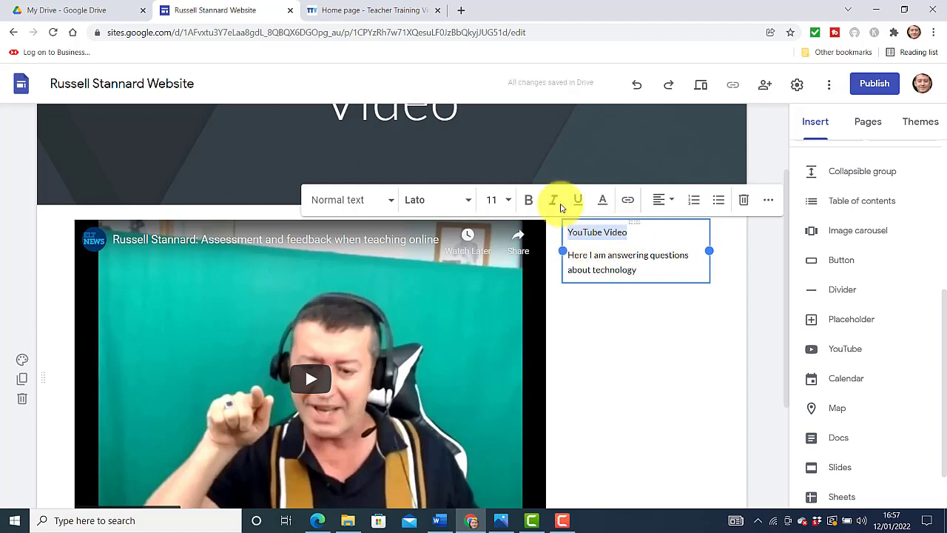
{"action": "left_click", "coordinate": [528, 200]}
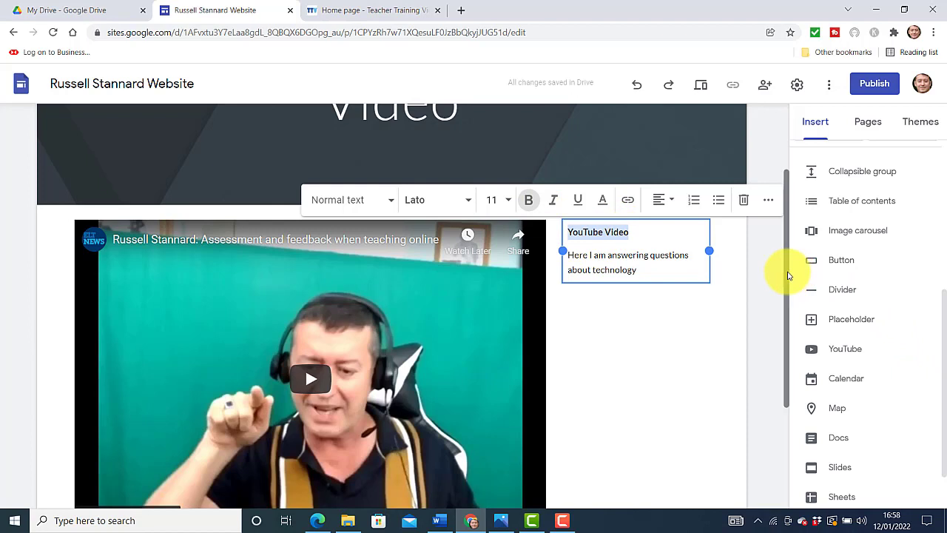
{"action": "left_click_drag", "start_coordinate": [787, 271], "coordinate": [816, 389]}
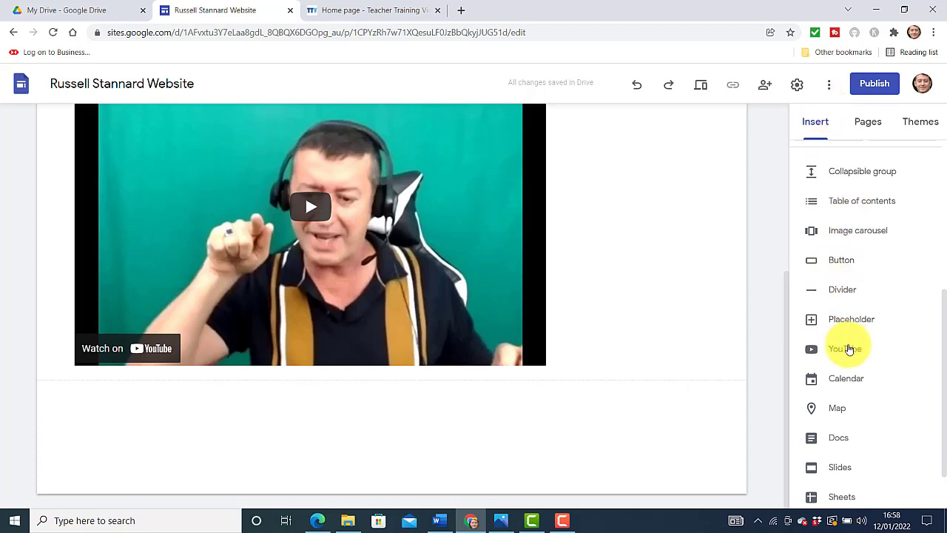
Search YouTube and embed the 'Teaching and Learning tools' video below the first video
{"action": "left_click", "coordinate": [846, 347]}
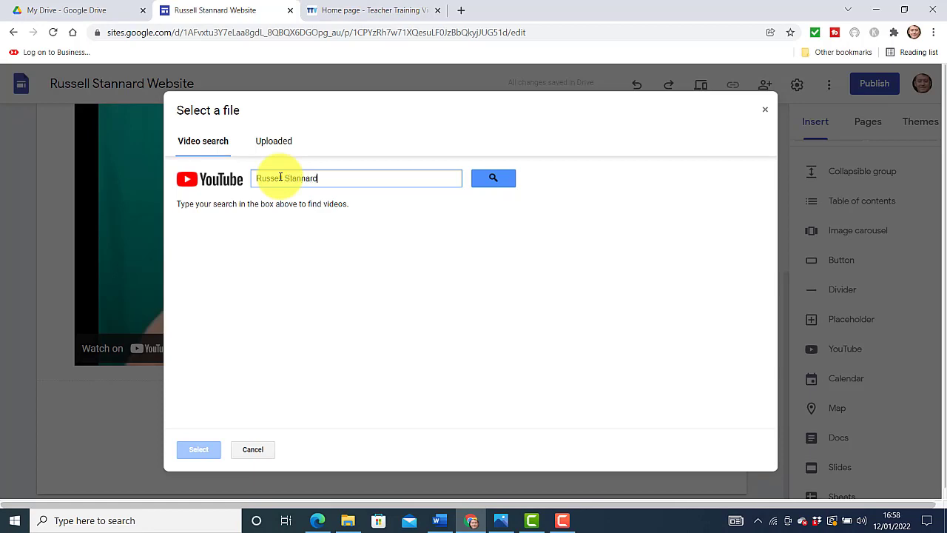
{"action": "left_click", "coordinate": [477, 181]}
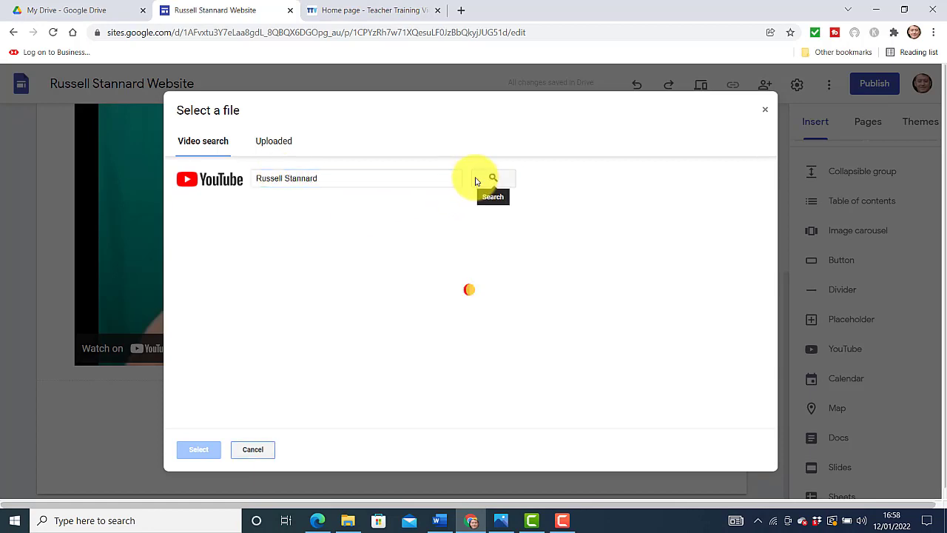
{"action": "left_click_drag", "start_coordinate": [773, 175], "coordinate": [777, 256]}
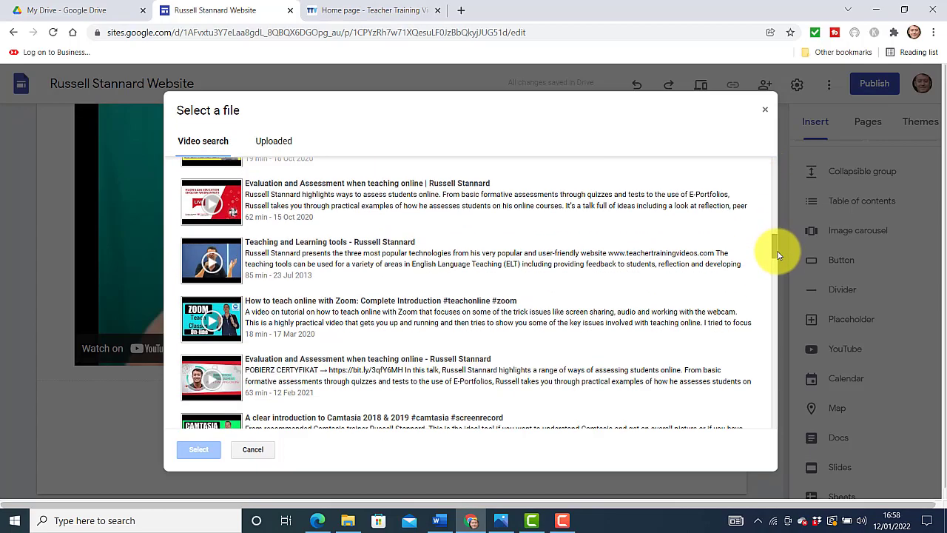
{"action": "left_click", "coordinate": [236, 272]}
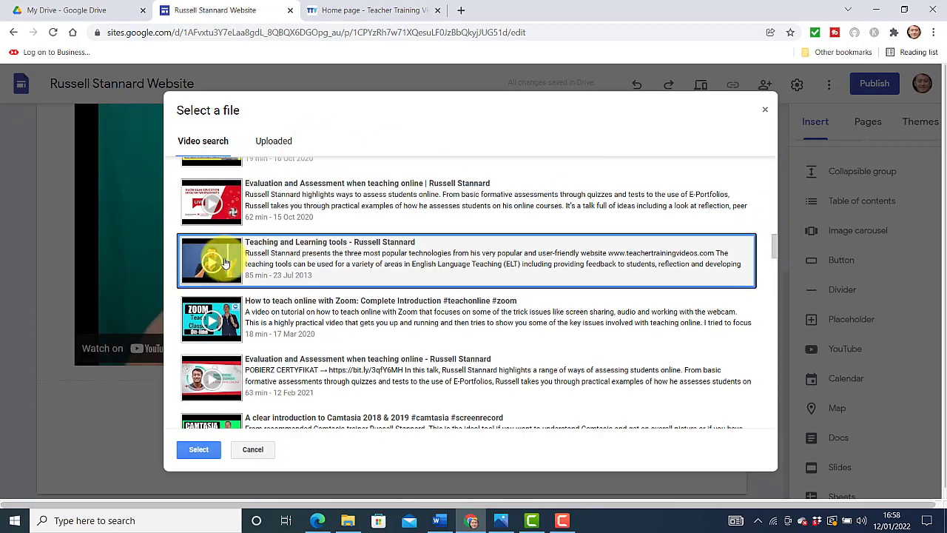
{"action": "left_click", "coordinate": [198, 451]}
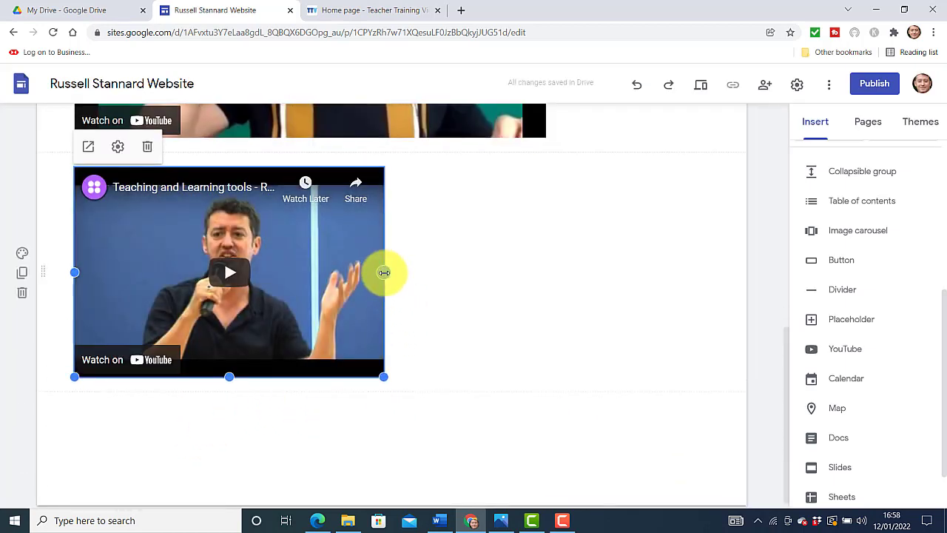
Widen and heighten the second video, then add a text box beside it captioned 'Video 2' and 'Presenting in India'
{"action": "left_click_drag", "start_coordinate": [384, 272], "coordinate": [548, 272]}
{"action": "left_click_drag", "start_coordinate": [311, 376], "coordinate": [310, 433]}
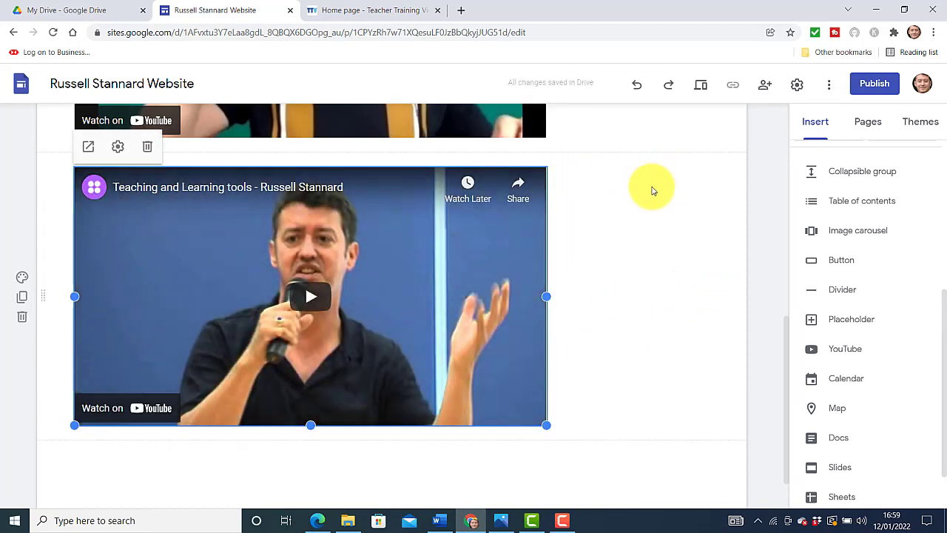
{"action": "double_click", "coordinate": [652, 191]}
{"action": "left_click", "coordinate": [651, 190]}
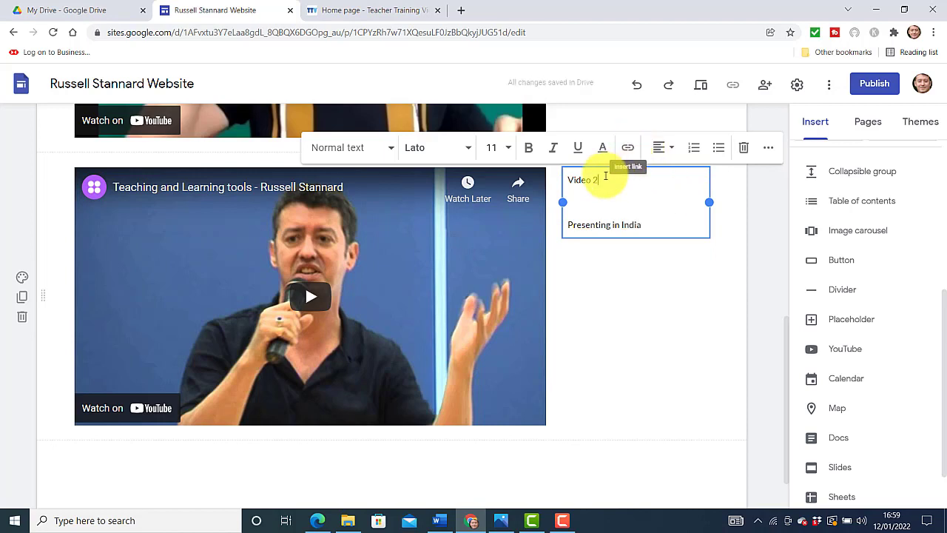
Make the 'Video 2' heading bold
{"action": "left_click_drag", "start_coordinate": [605, 178], "coordinate": [567, 179]}
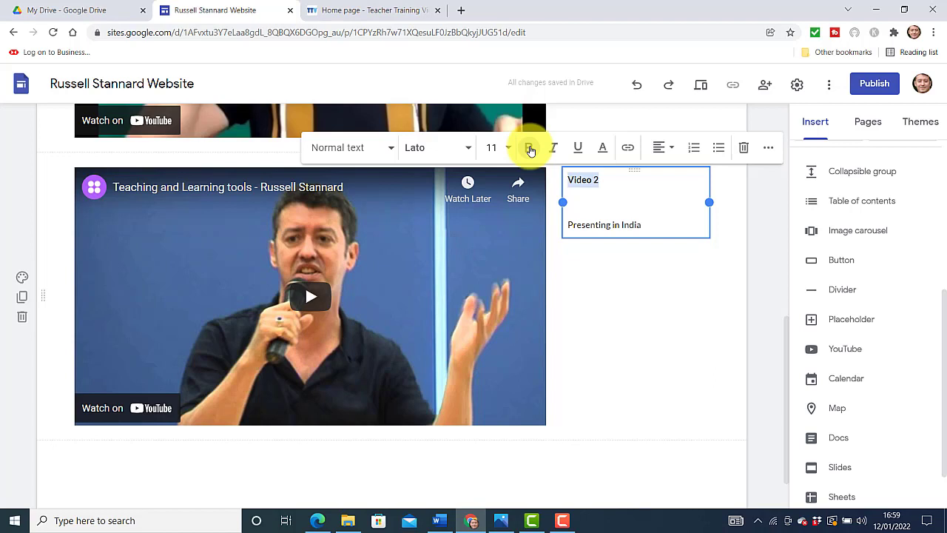
{"action": "left_click", "coordinate": [530, 149]}
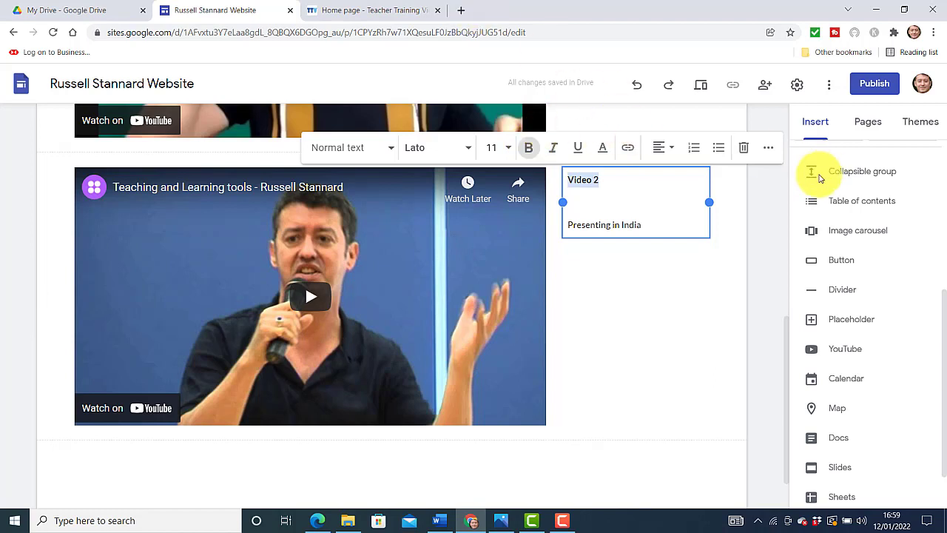
{"action": "left_click_drag", "start_coordinate": [788, 338], "coordinate": [799, 264]}
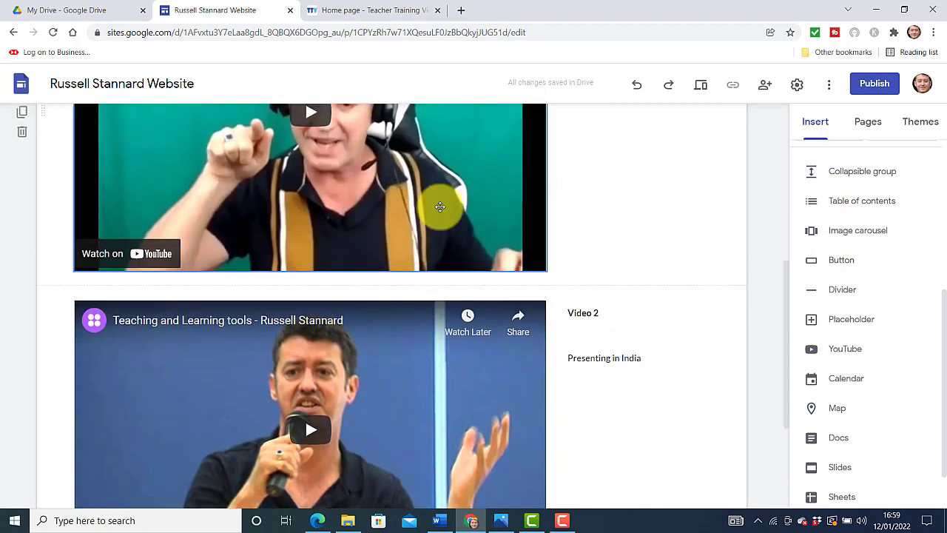
Insert dividers between the two videos and preview the Video page
{"action": "left_click", "coordinate": [439, 205]}
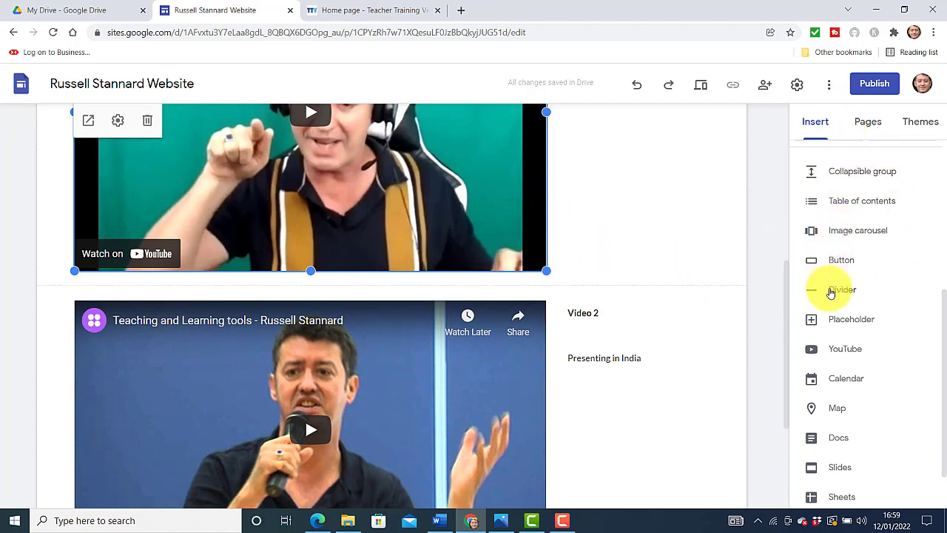
{"action": "left_click", "coordinate": [833, 291]}
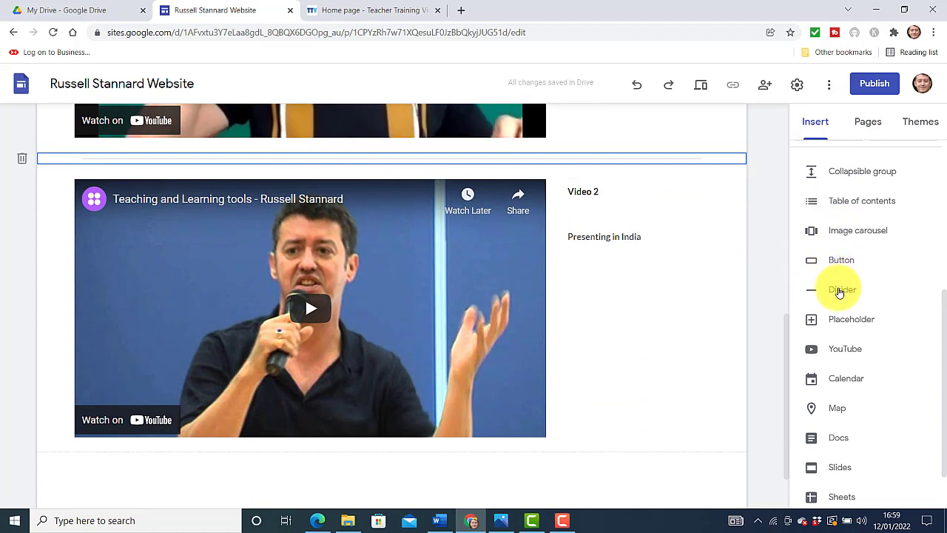
{"action": "left_click", "coordinate": [840, 291]}
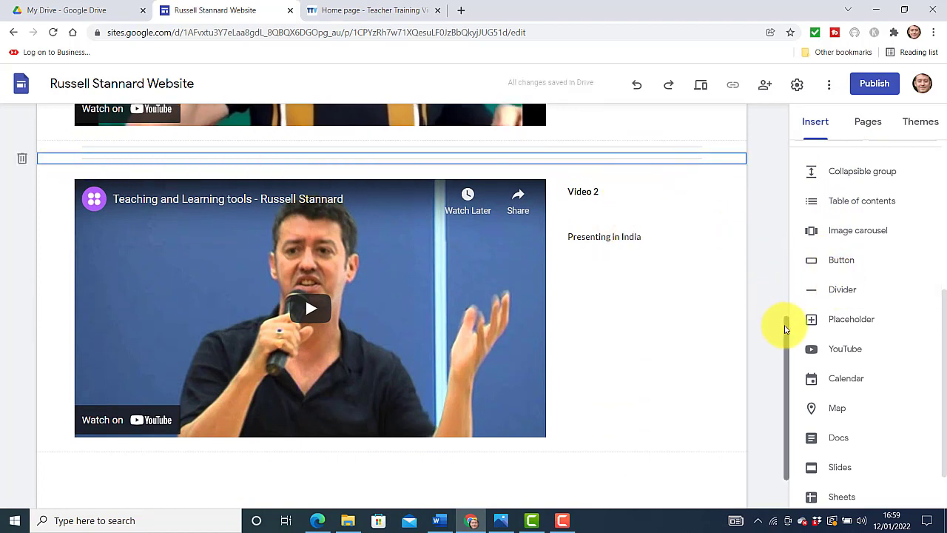
{"action": "left_click_drag", "start_coordinate": [786, 330], "coordinate": [778, 296]}
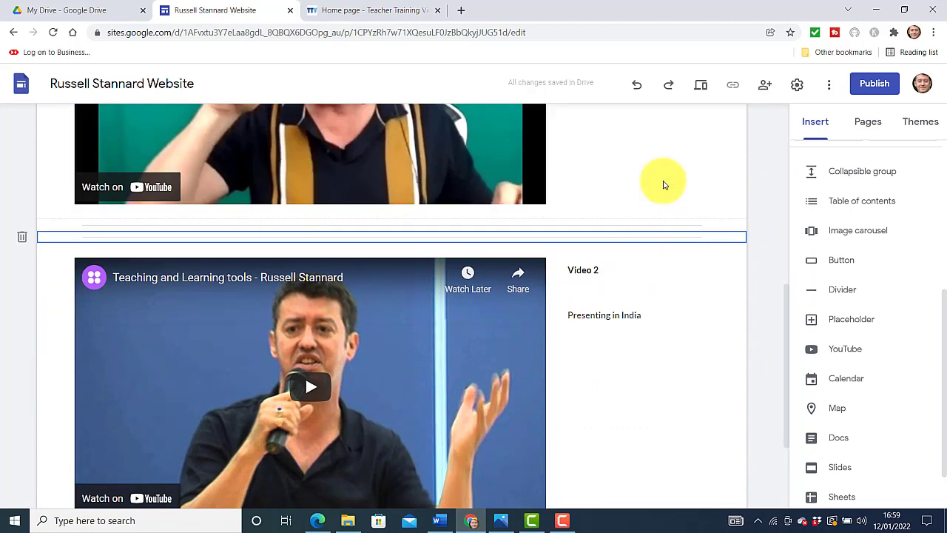
{"action": "left_click", "coordinate": [700, 90]}
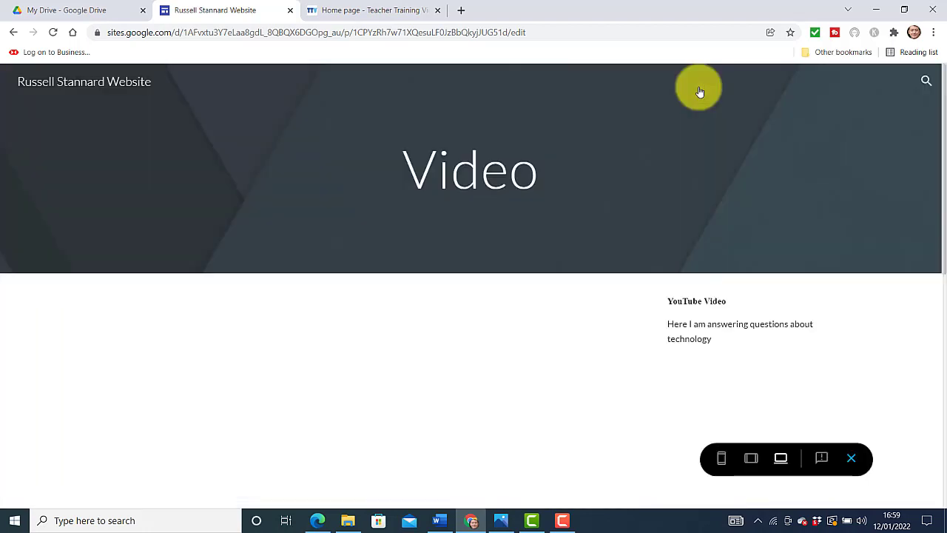
Scroll through the previewed Video page to check both captioned videos
{"action": "scroll", "coordinate": [934, 244], "scroll_direction": "down", "scroll_amount": 3}
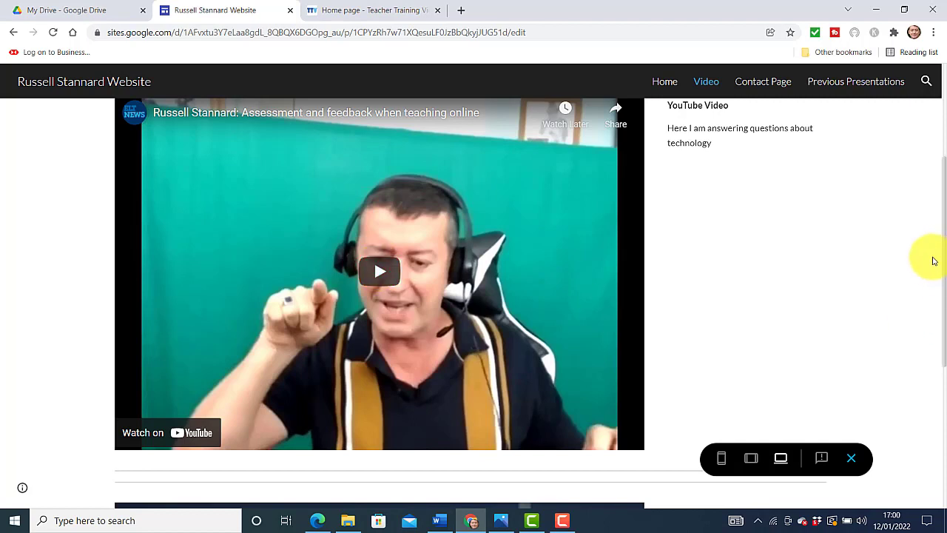
{"action": "left_click_drag", "start_coordinate": [944, 261], "coordinate": [940, 395]}
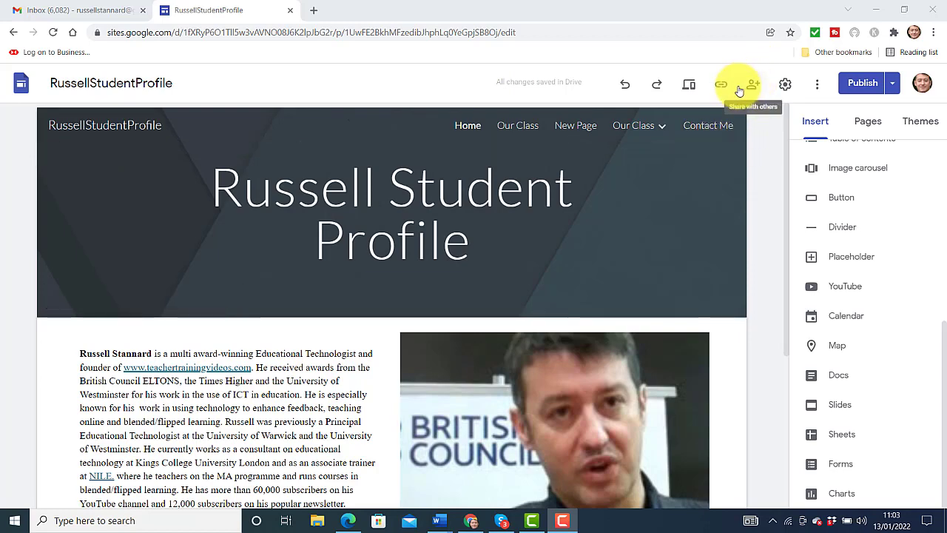
Preview the student profile site and scroll through the Contact Me page's form
{"action": "left_click", "coordinate": [691, 86]}
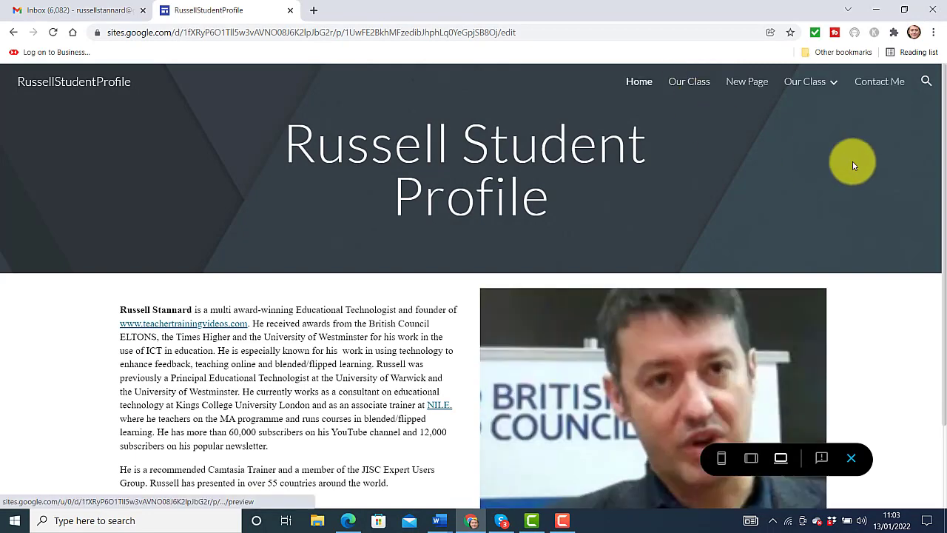
{"action": "left_click", "coordinate": [877, 85]}
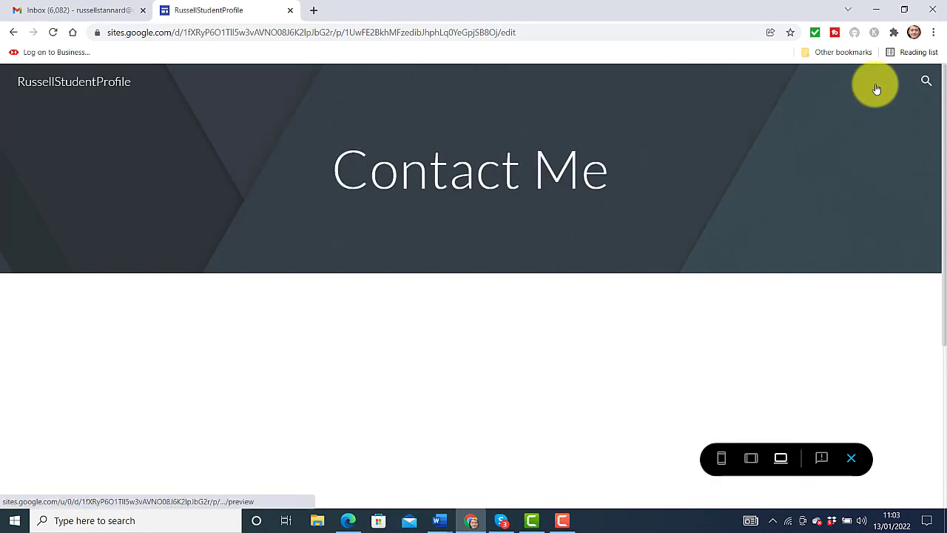
{"action": "scroll", "coordinate": [934, 137], "scroll_direction": "down", "scroll_amount": 3}
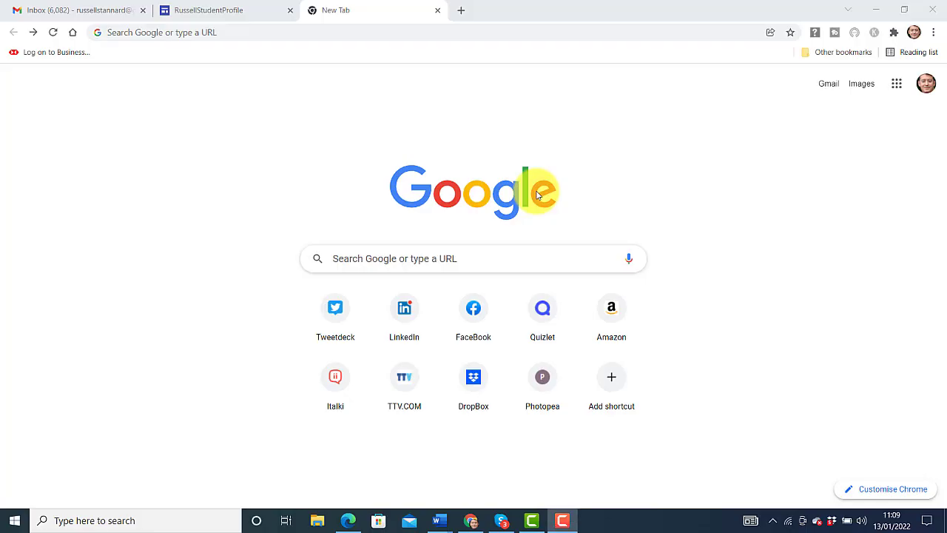
From Google Drive, create a new blank Google Form
{"action": "left_click", "coordinate": [896, 84]}
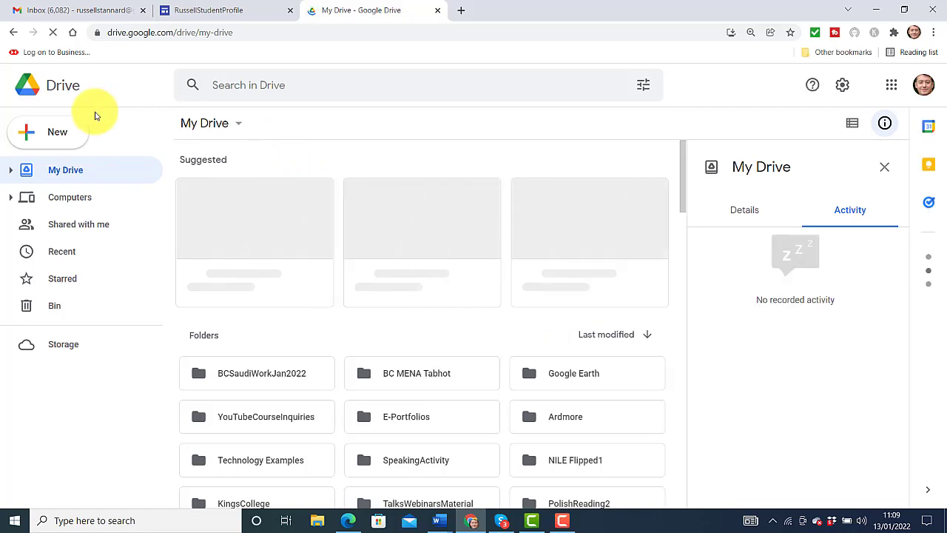
{"action": "left_click", "coordinate": [59, 135]}
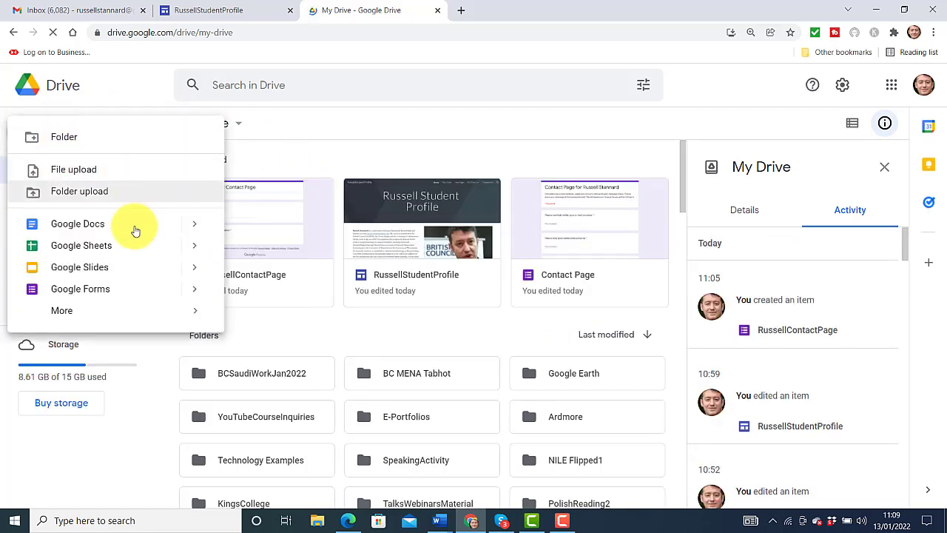
{"action": "left_click", "coordinate": [101, 291]}
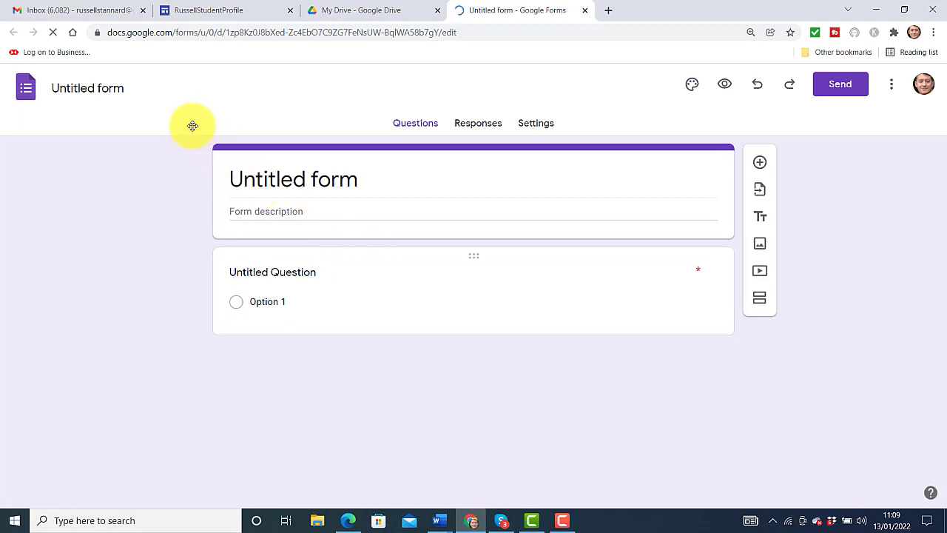
Replace the 'Untitled form' title with the contact-page heading so the file takes that name
{"action": "left_click", "coordinate": [365, 180]}
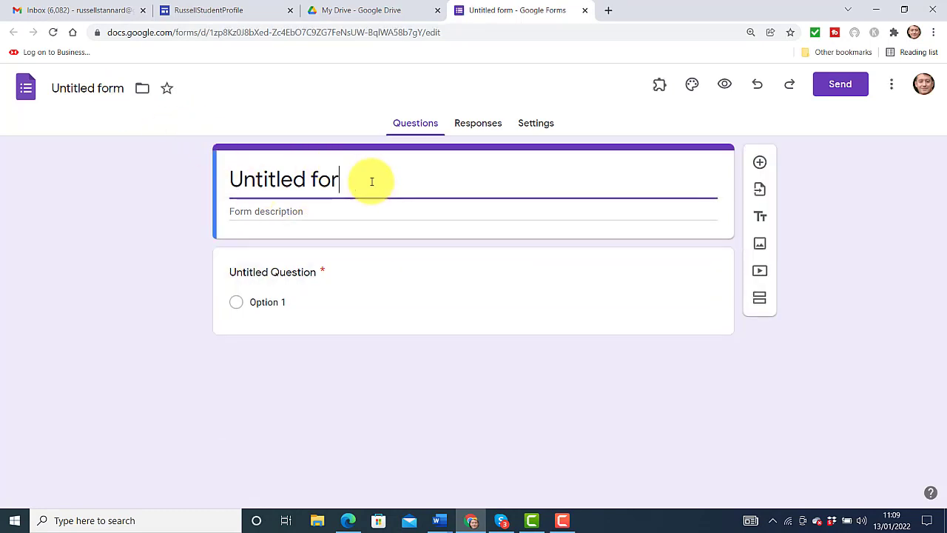
{"action": "key", "text": "BackSpace"}
{"action": "key", "text": "BackSpace"}
{"action": "key", "text": "BackSpace"}
{"action": "key", "text": "BackSpace"}
{"action": "key", "text": "BackSpace"}
{"action": "key", "text": "BackSpace"}
{"action": "key", "text": "BackSpace"}
{"action": "key", "text": "BackSpace"}
{"action": "key", "text": "BackSpace"}
{"action": "key", "text": "BackSpace"}
{"action": "key", "text": "BackSpace"}
{"action": "key", "text": "BackSpace"}
{"action": "type", "text": "C"}
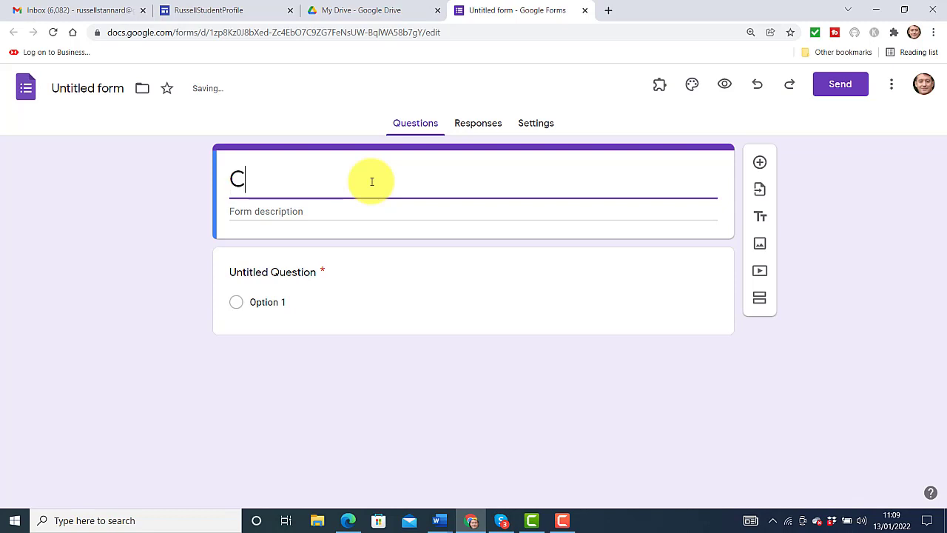
{"action": "type", "text": "ontac"}
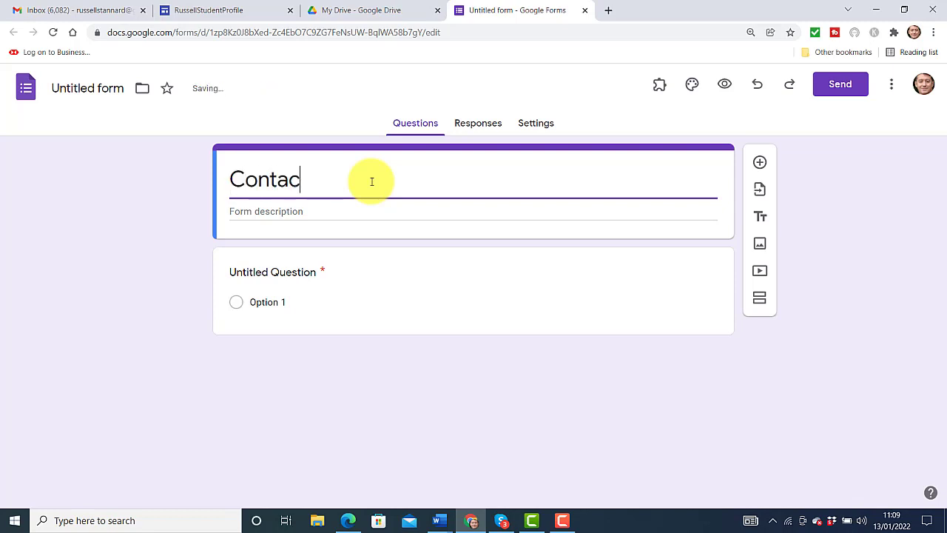
{"action": "type", "text": "t Russell"}
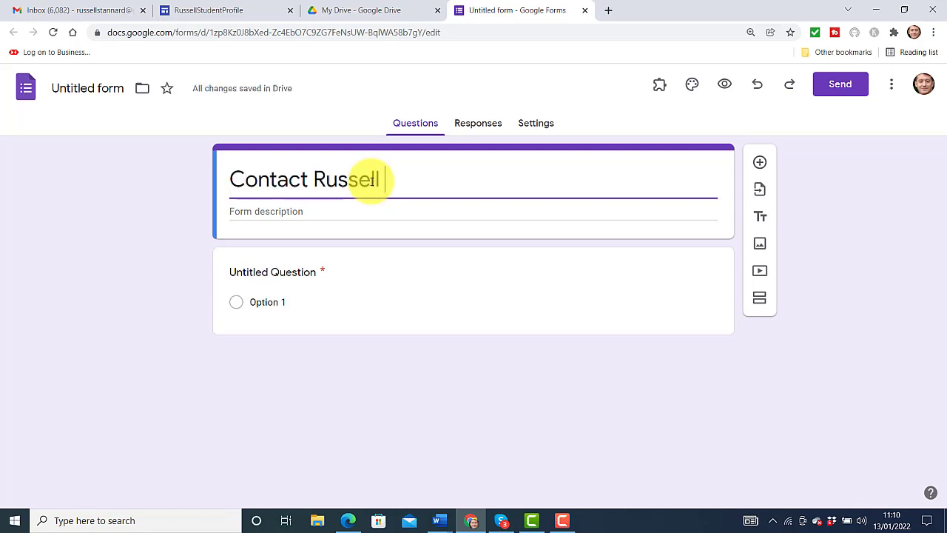
{"action": "type", "text": " Pa"}
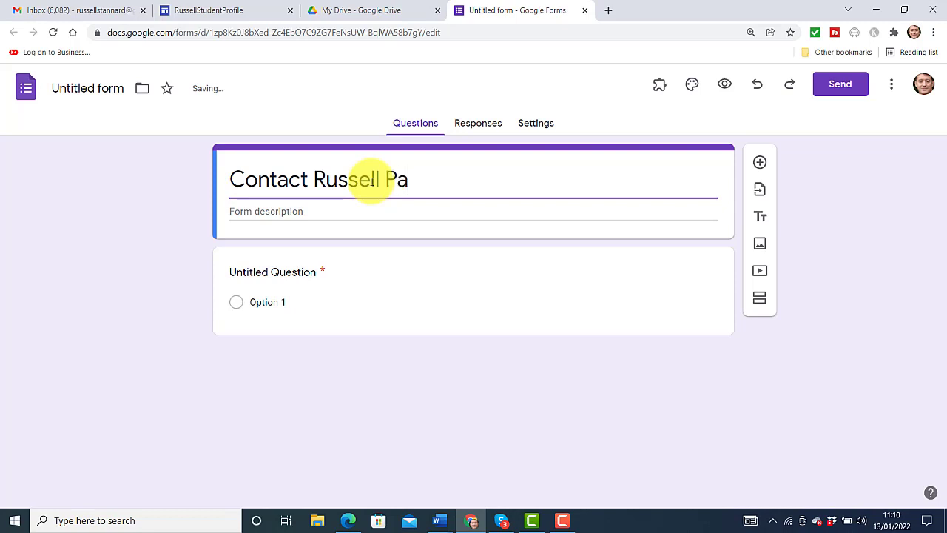
{"action": "type", "text": "ge"}
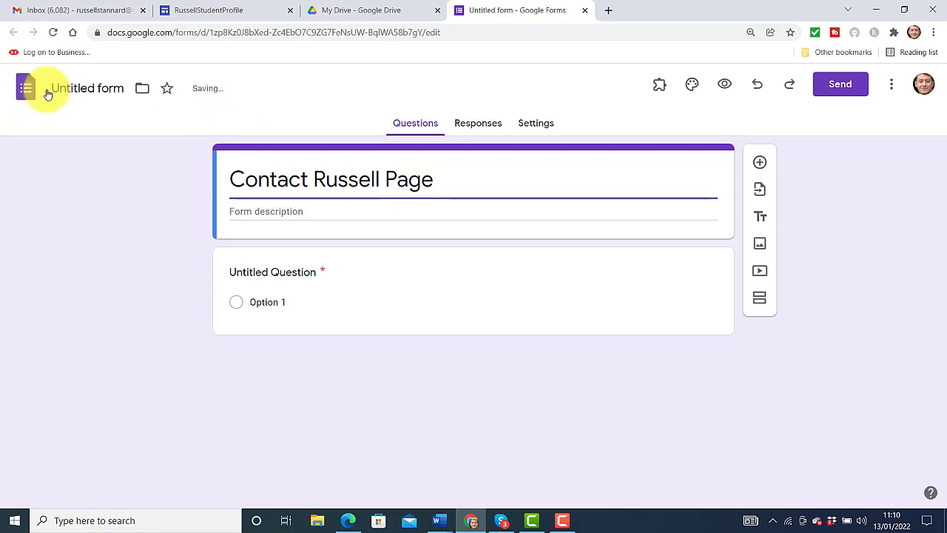
{"action": "left_click", "coordinate": [55, 88]}
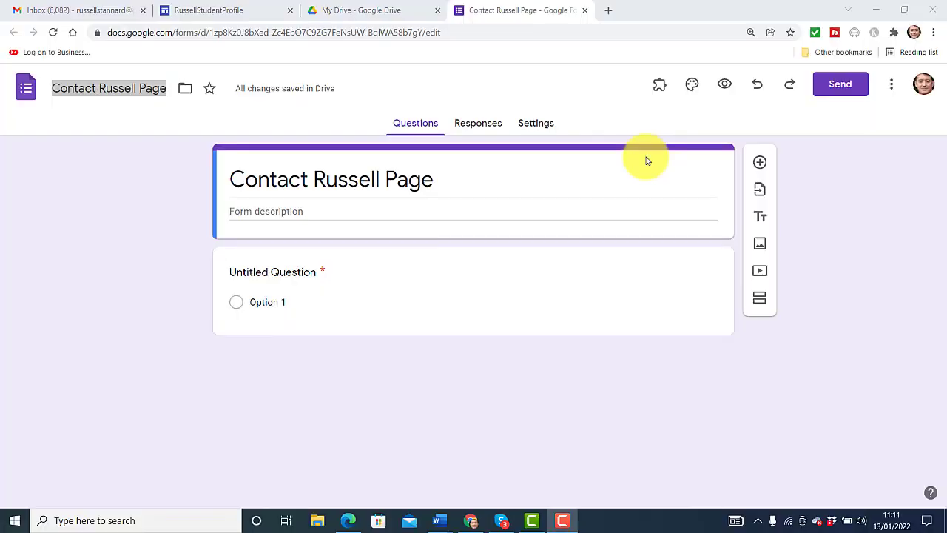
Turn on 'Collect email addresses by default' in Form defaults, adding a required Email question
{"action": "left_click", "coordinate": [529, 124]}
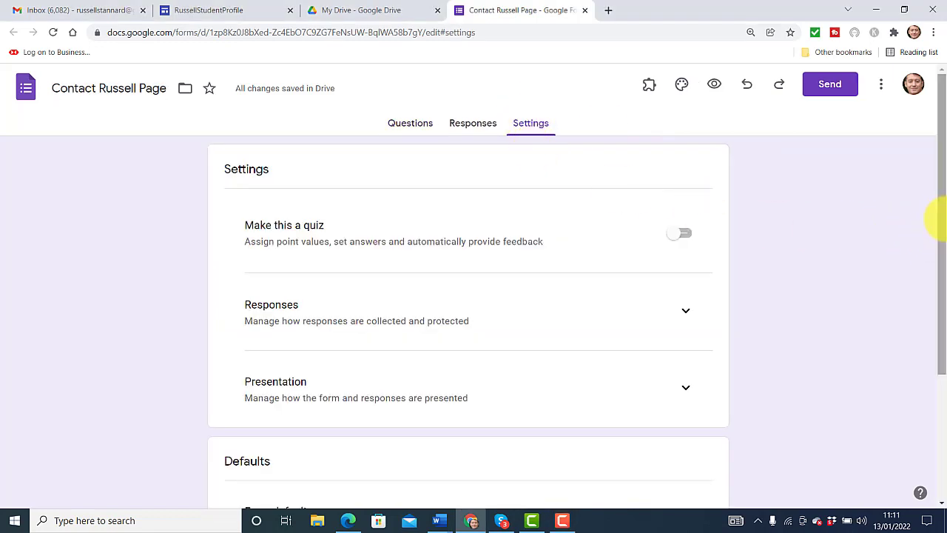
{"action": "left_click_drag", "start_coordinate": [940, 218], "coordinate": [945, 368]}
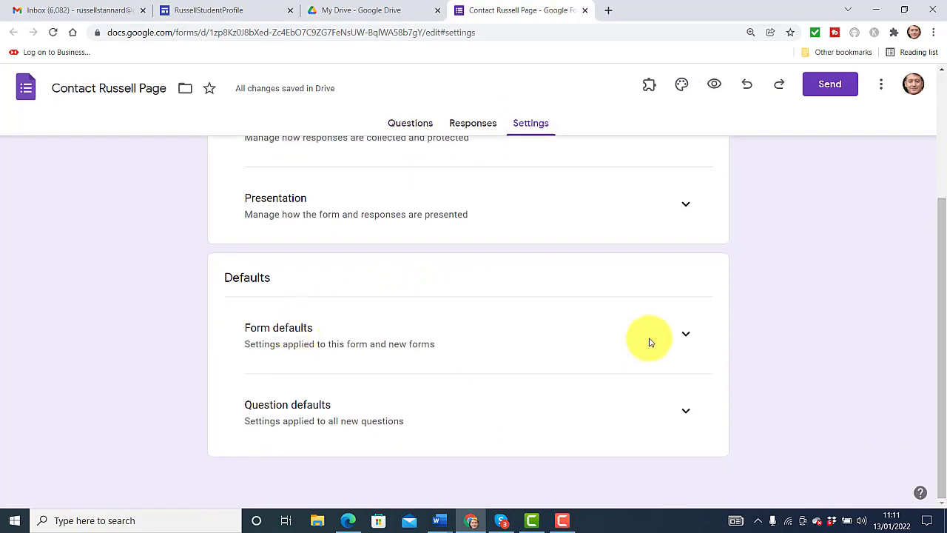
{"action": "left_click", "coordinate": [688, 334]}
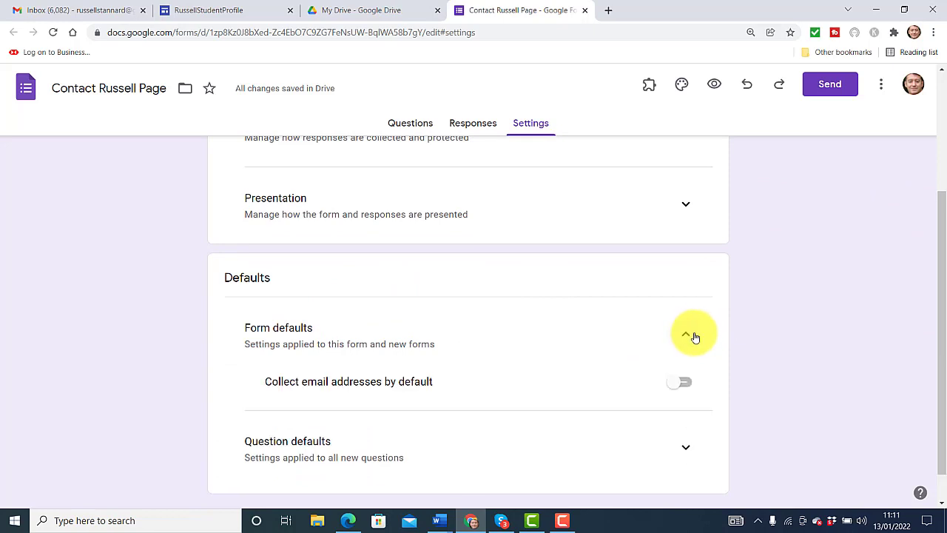
{"action": "left_click", "coordinate": [684, 382]}
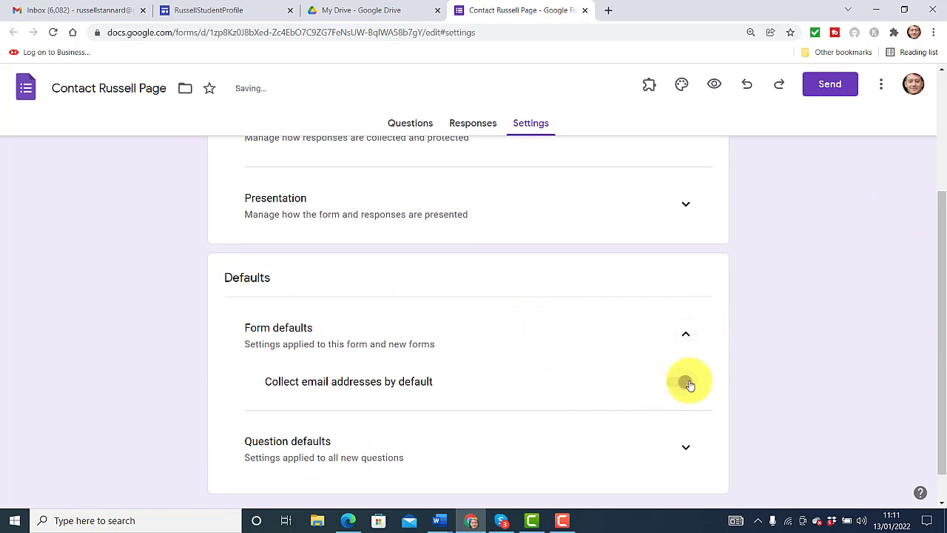
{"action": "left_click", "coordinate": [405, 123]}
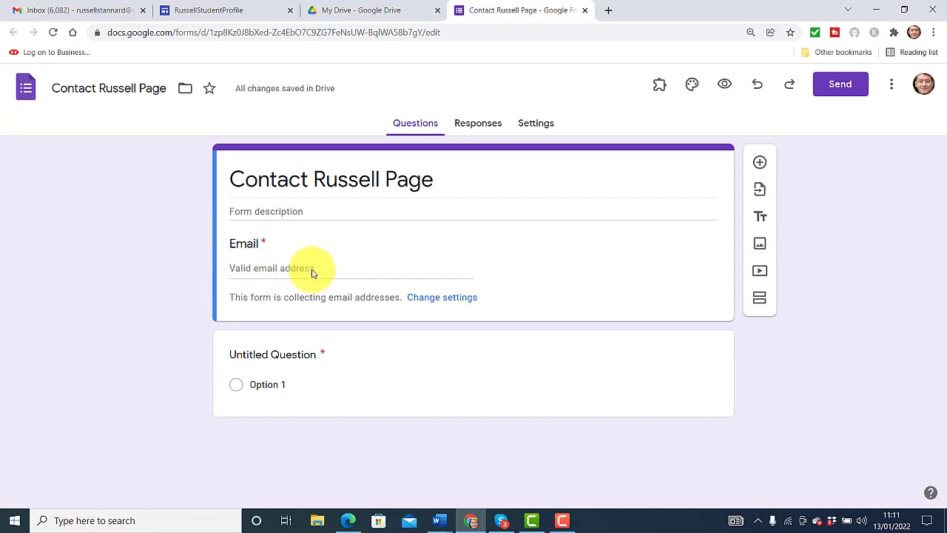
Make the first question a required short answer asking for name and surname
{"action": "left_click", "coordinate": [314, 354]}
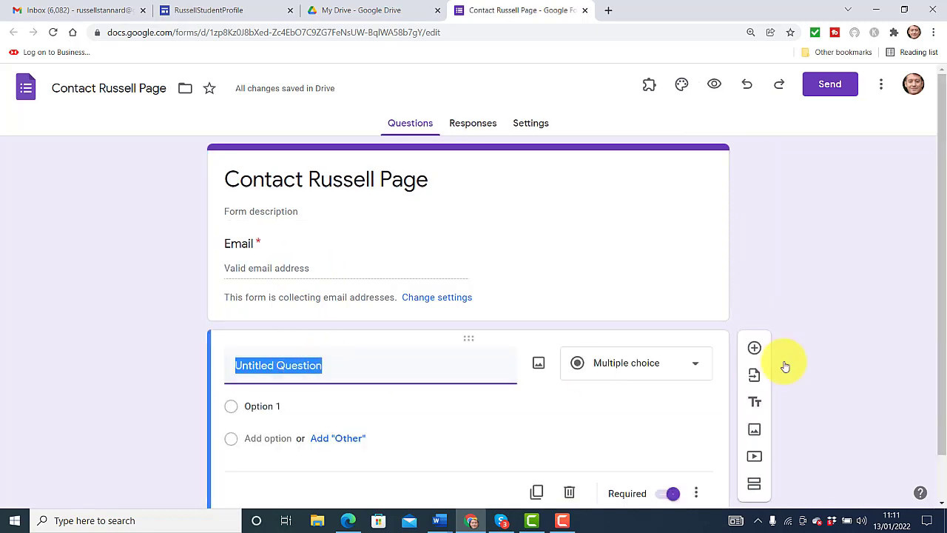
{"action": "left_click", "coordinate": [697, 366]}
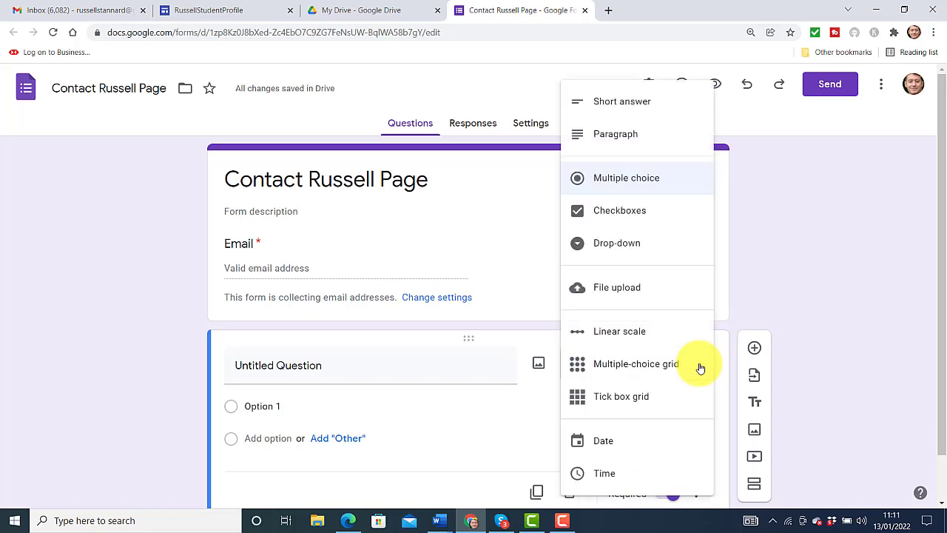
{"action": "left_click", "coordinate": [646, 104]}
{"action": "left_click", "coordinate": [346, 372]}
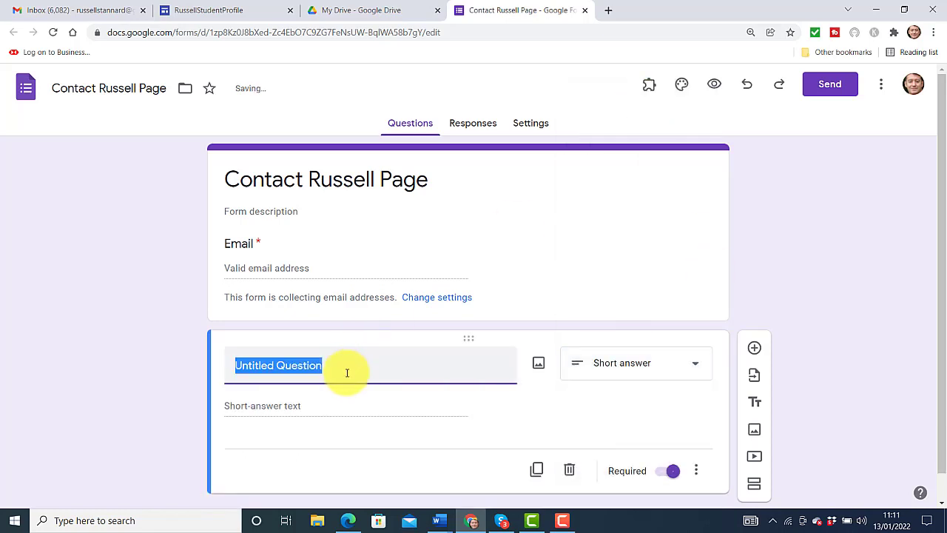
{"action": "type", "text": "P"}
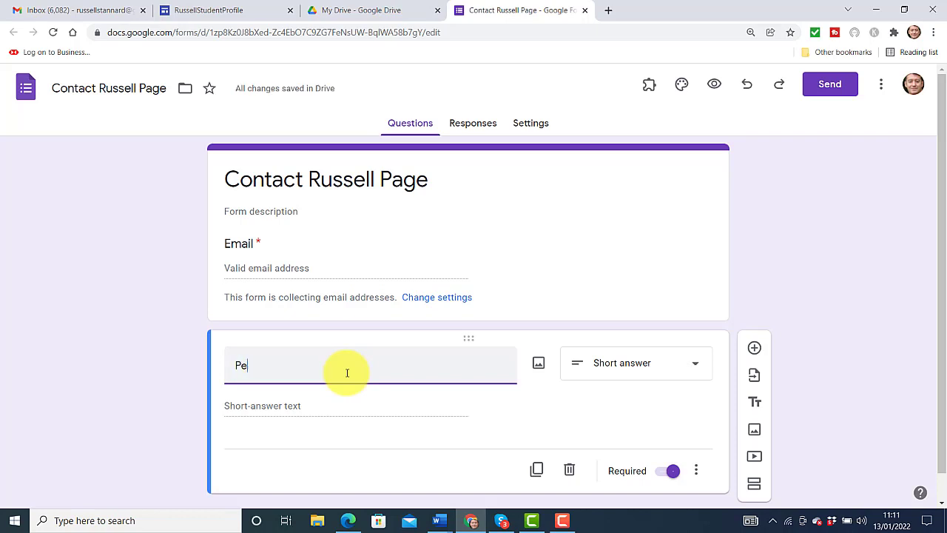
{"action": "type", "text": "lease "}
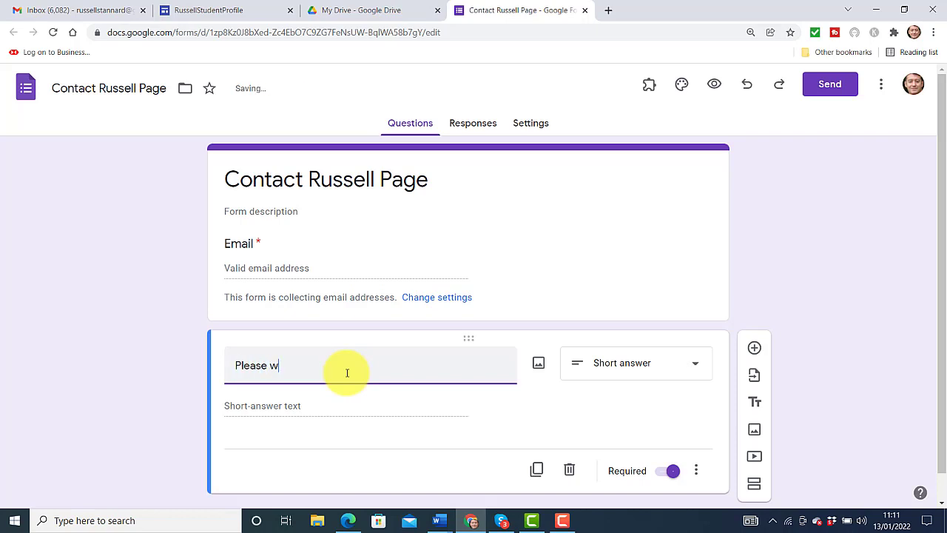
{"action": "type", "text": "write your name and surname"}
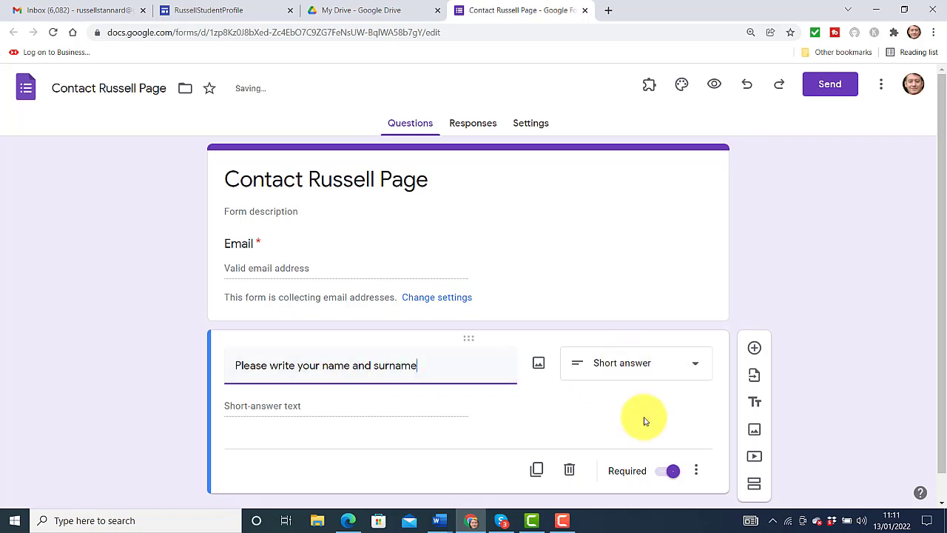
{"action": "left_click", "coordinate": [663, 474]}
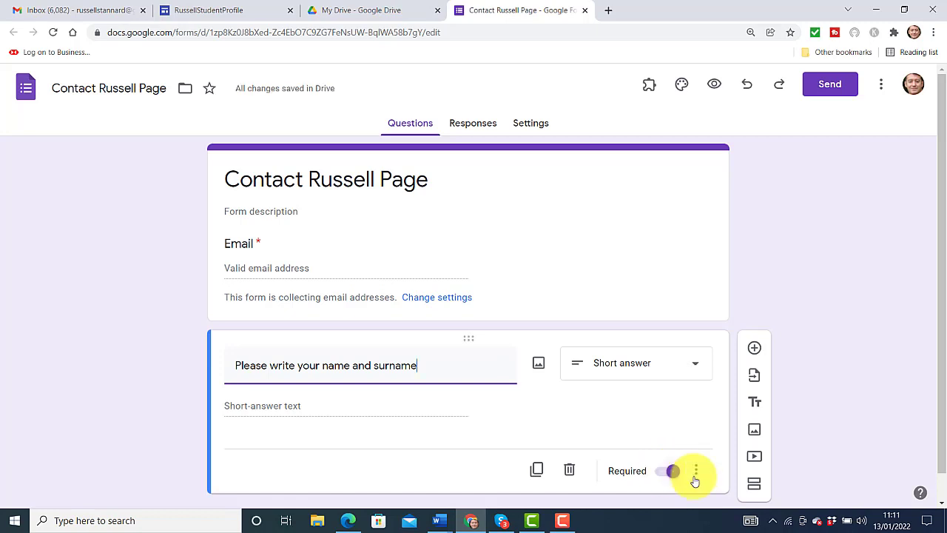
{"action": "left_click", "coordinate": [548, 256]}
{"action": "left_click", "coordinate": [520, 388]}
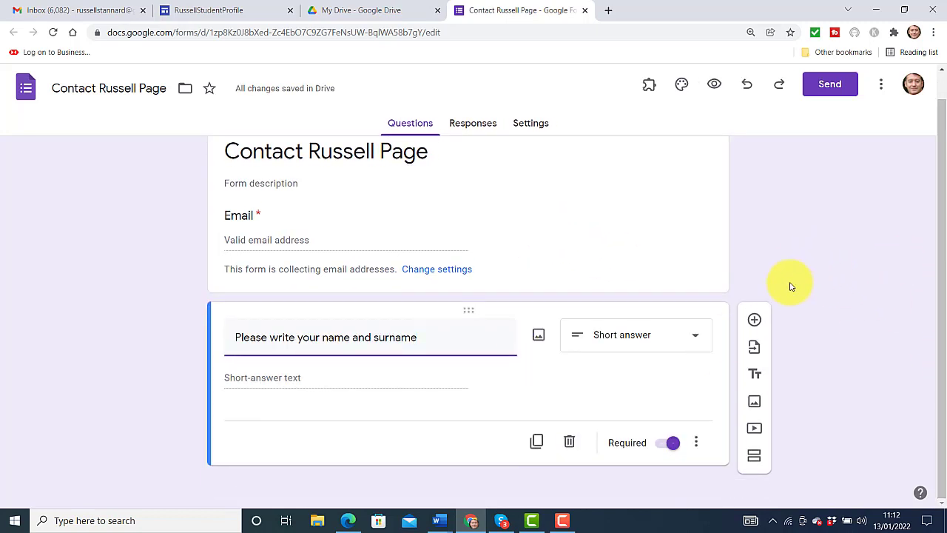
Add a paragraph question titled 'Please leave your message below'
{"action": "left_click", "coordinate": [755, 321]}
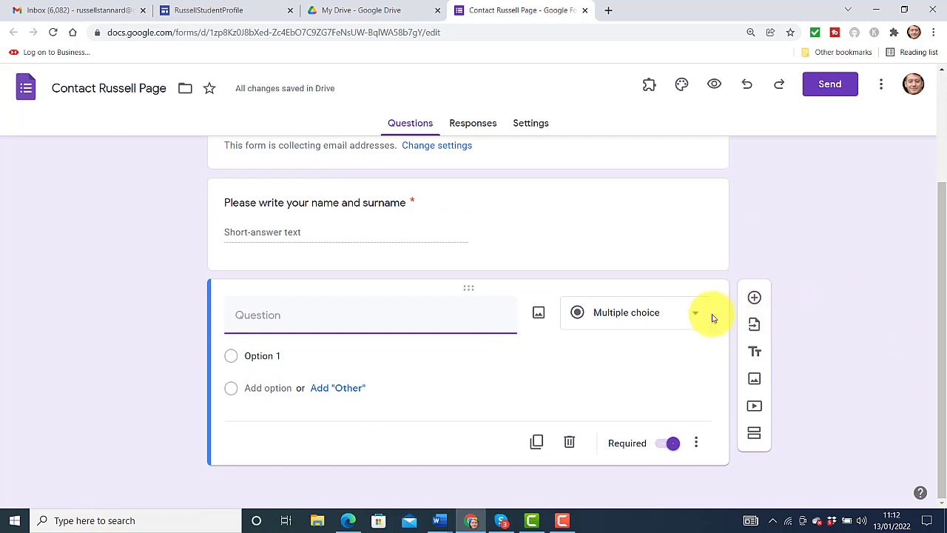
{"action": "left_click", "coordinate": [697, 315]}
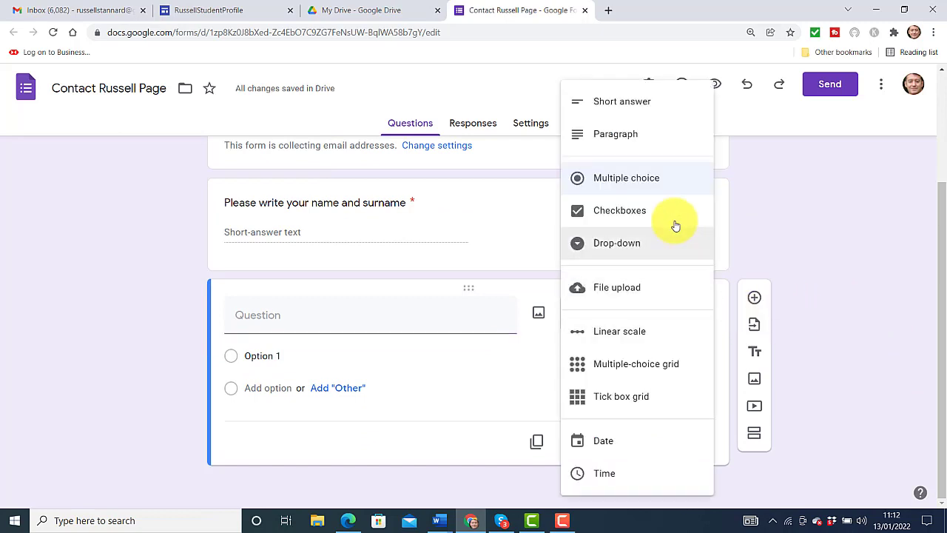
{"action": "left_click", "coordinate": [605, 133]}
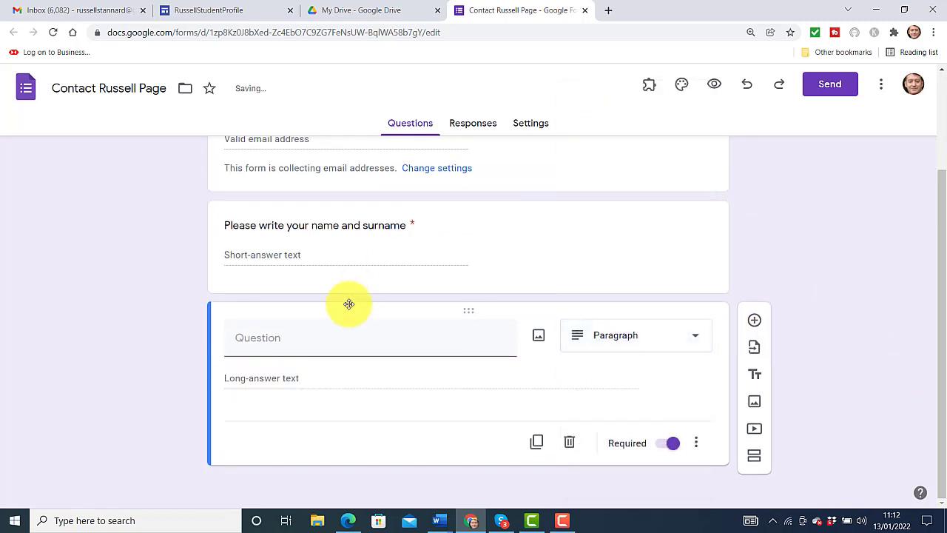
{"action": "left_click", "coordinate": [356, 338]}
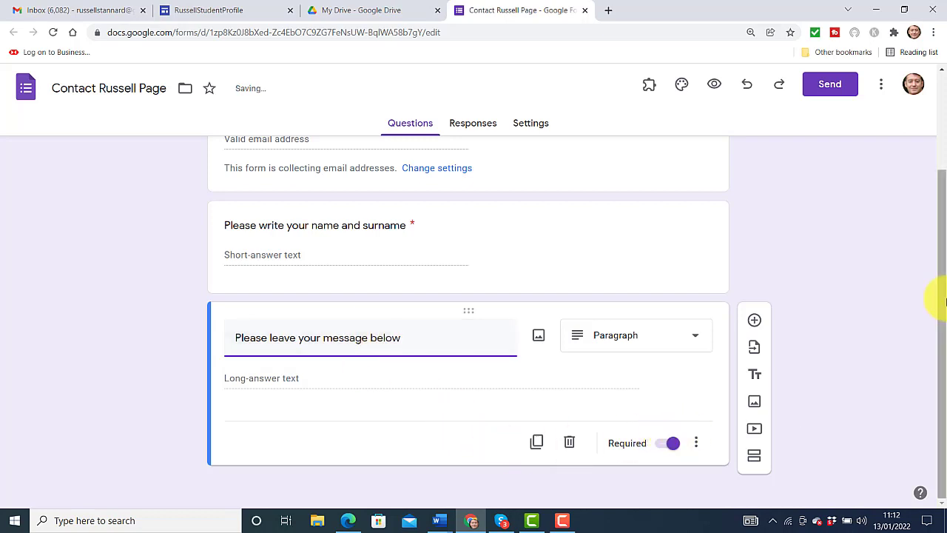
{"action": "left_click_drag", "start_coordinate": [945, 317], "coordinate": [930, 201]}
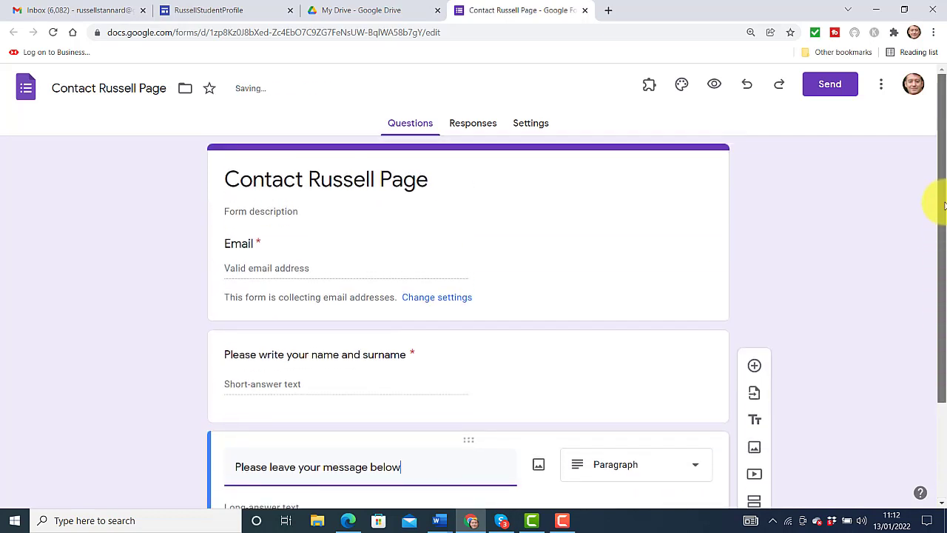
Write a form description asking for email, name and message, promising a reply within 24 hours
{"action": "left_click", "coordinate": [270, 214]}
{"action": "type", "text": "Pl"}
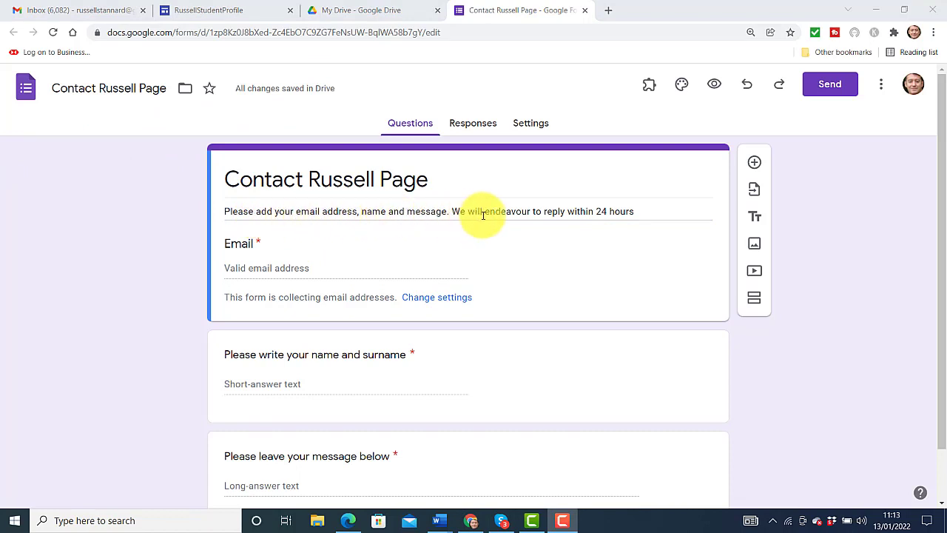
{"action": "left_click", "coordinate": [642, 212]}
{"action": "type", "text": "."}
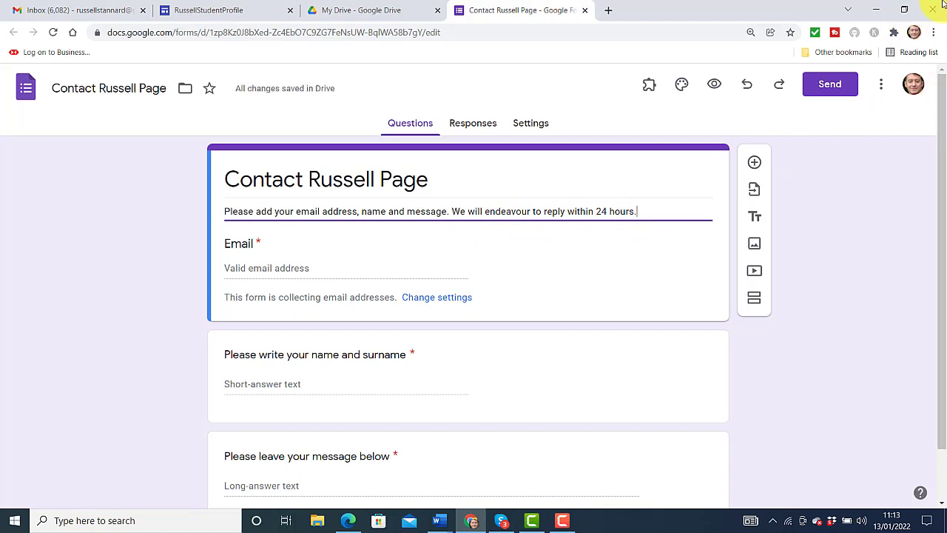
{"action": "key", "text": "ctrl+Page_Up"}
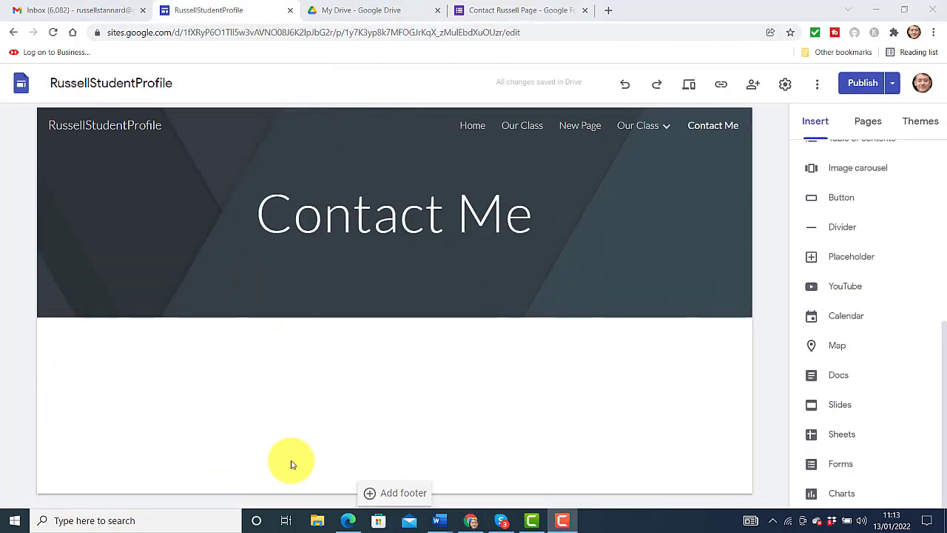
{"action": "left_click", "coordinate": [867, 125]}
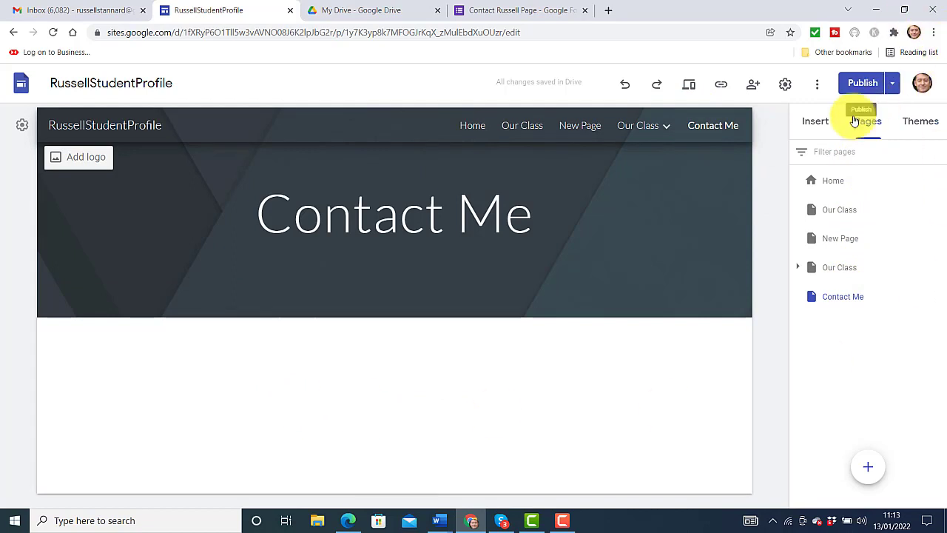
{"action": "left_click", "coordinate": [815, 123]}
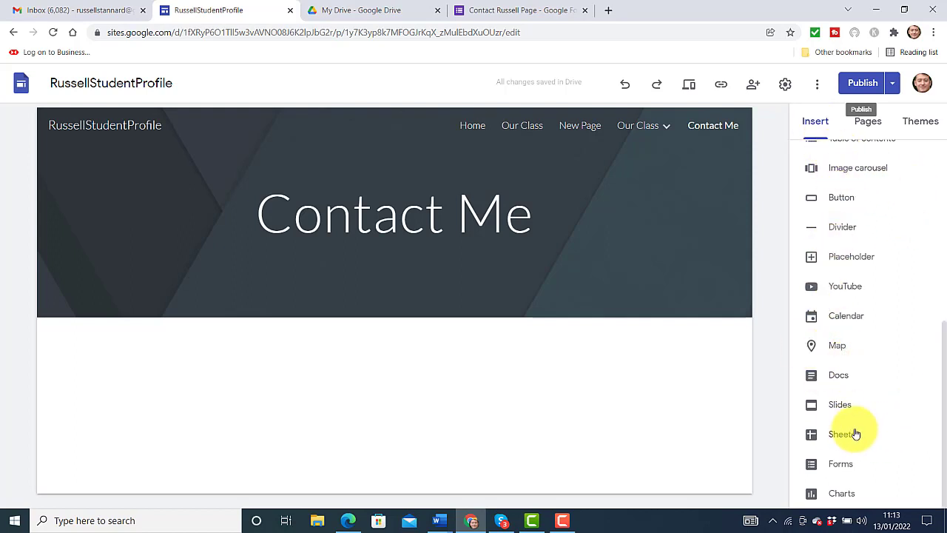
Insert the 'Contact Russell Page' form from the Forms list onto the Contact Me page
{"action": "left_click", "coordinate": [832, 466]}
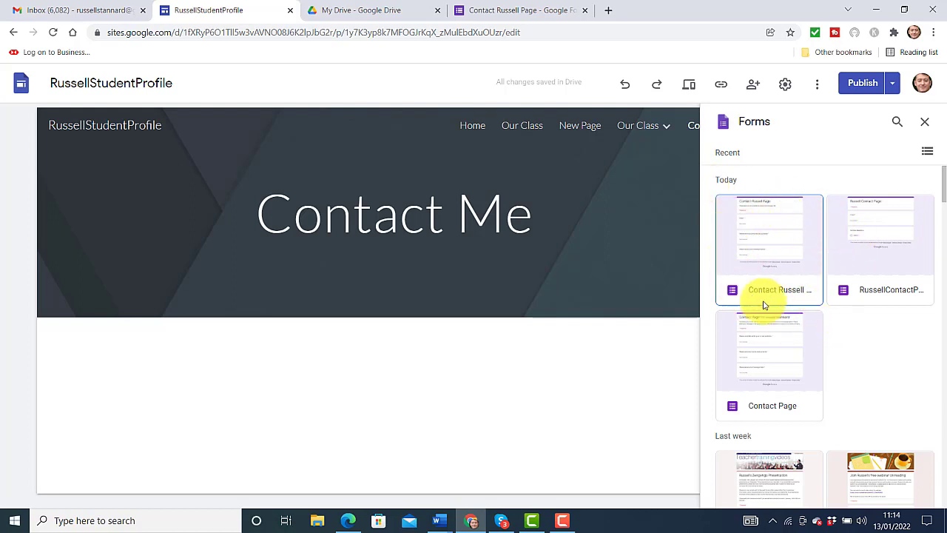
{"action": "left_click", "coordinate": [766, 238]}
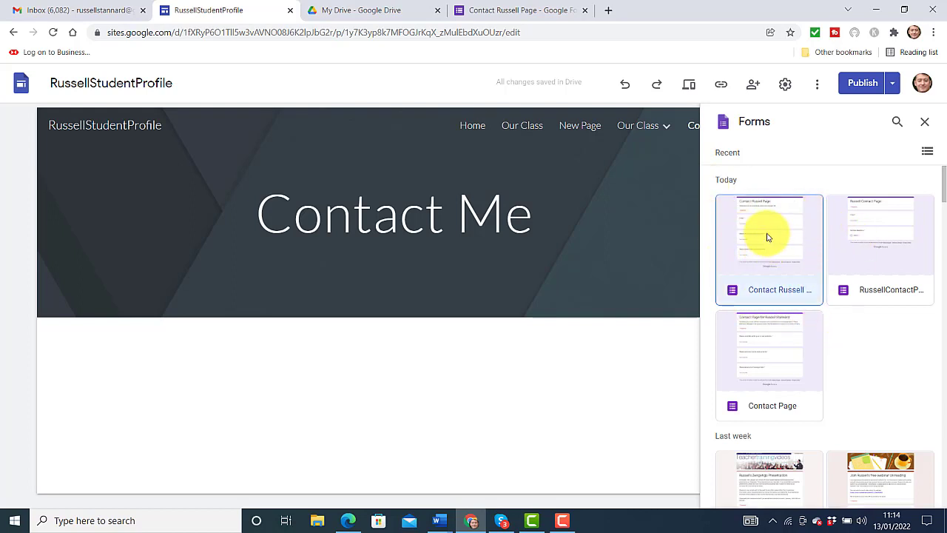
{"action": "left_click", "coordinate": [919, 494]}
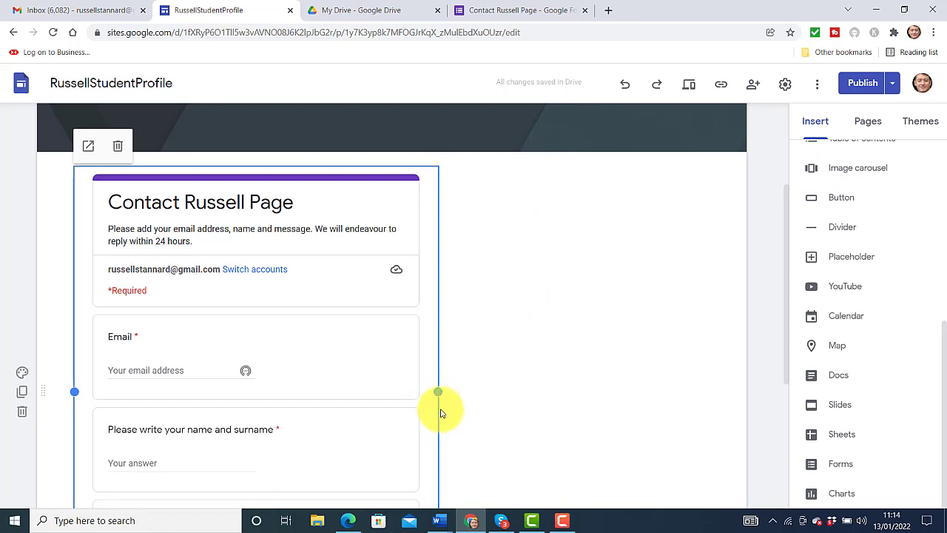
Stretch the embedded form's right and left edges out to nearly the page margins
{"action": "left_click_drag", "start_coordinate": [438, 392], "coordinate": [747, 423]}
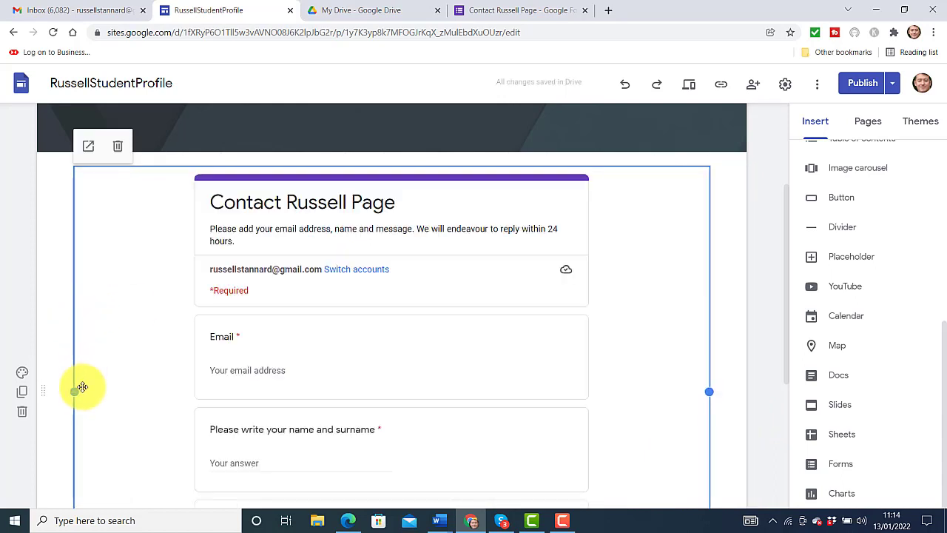
{"action": "left_click_drag", "start_coordinate": [75, 391], "coordinate": [41, 391]}
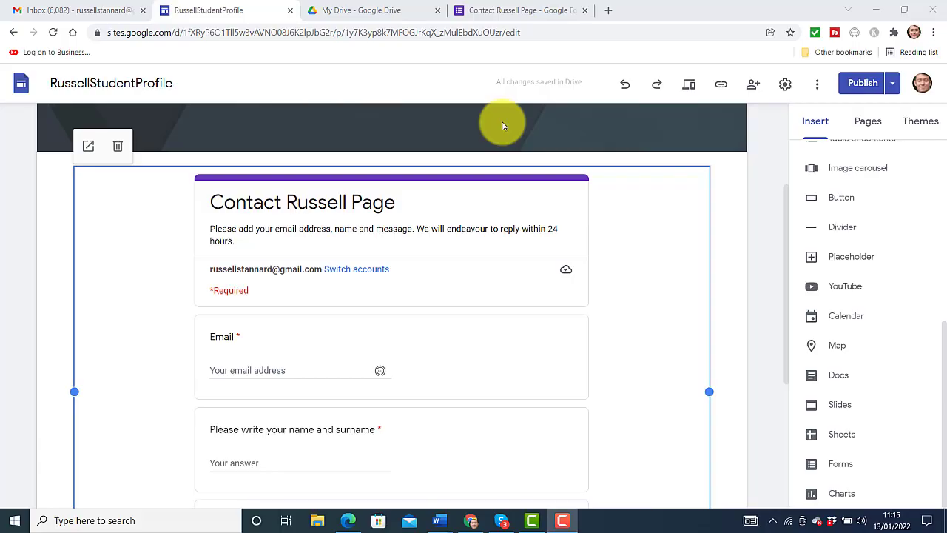
Preview the Contact Me page and enter an email address in the form's Email field
{"action": "left_click", "coordinate": [689, 85]}
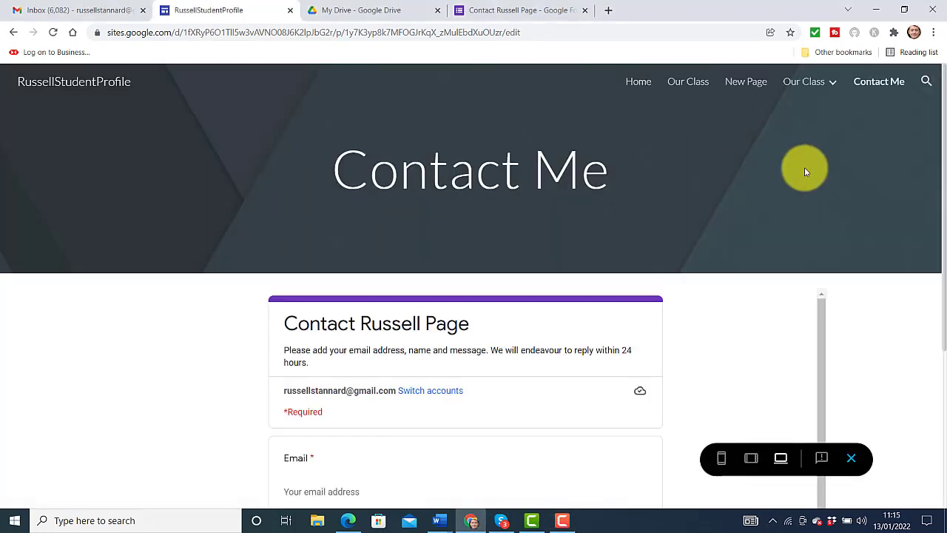
{"action": "scroll", "coordinate": [935, 215], "scroll_direction": "down", "scroll_amount": 2}
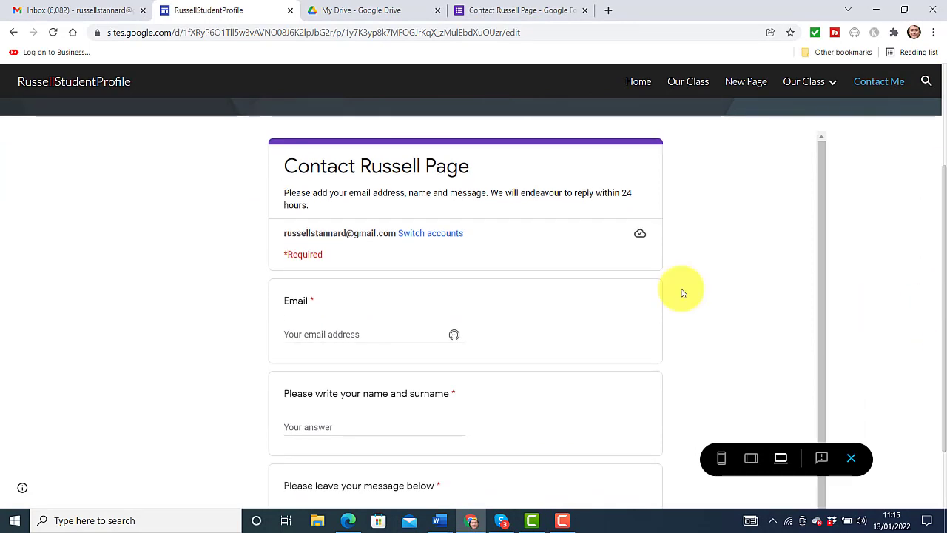
{"action": "left_click", "coordinate": [334, 337]}
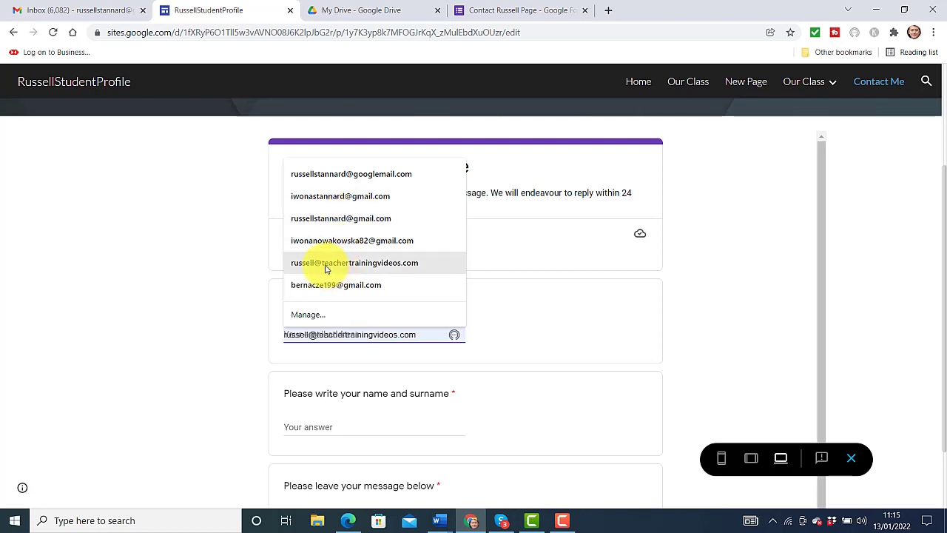
{"action": "left_click", "coordinate": [291, 369]}
{"action": "left_click", "coordinate": [327, 337]}
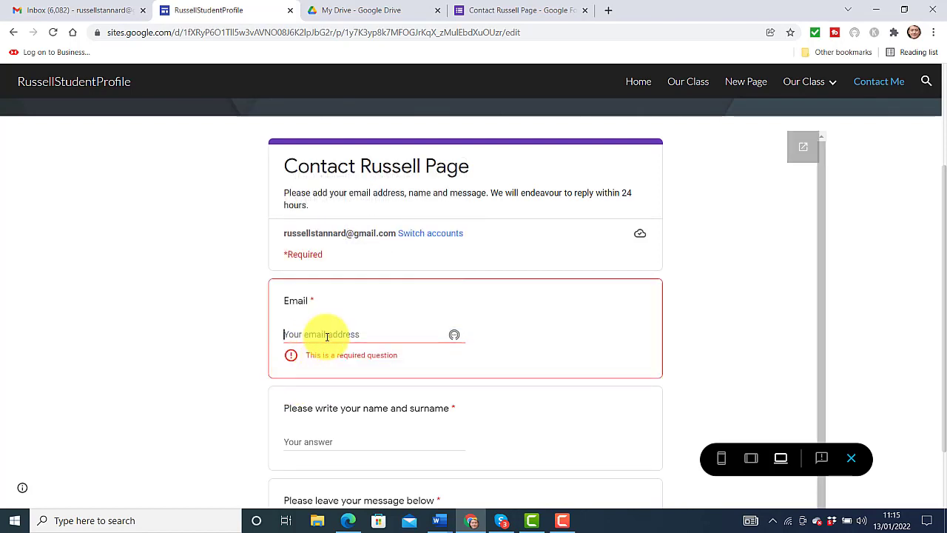
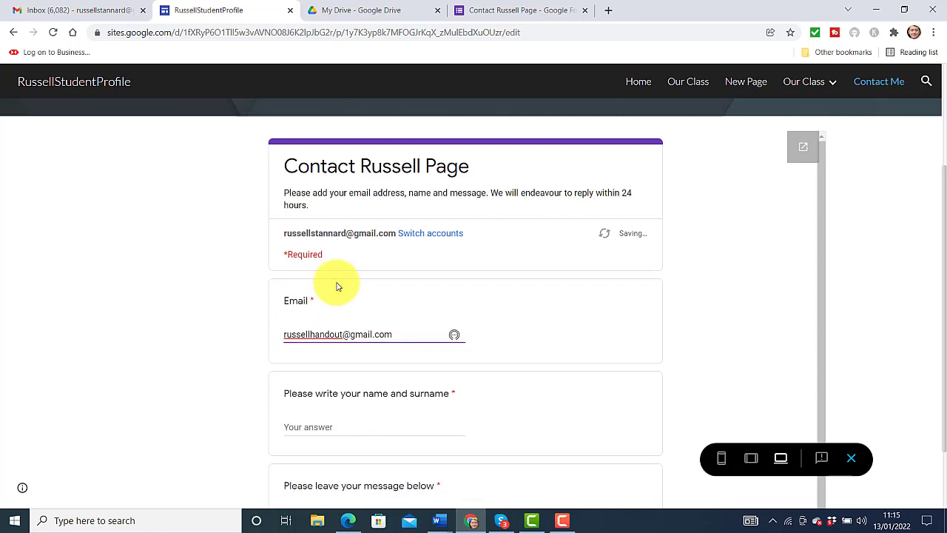
{"action": "left_click_drag", "start_coordinate": [941, 212], "coordinate": [941, 268]}
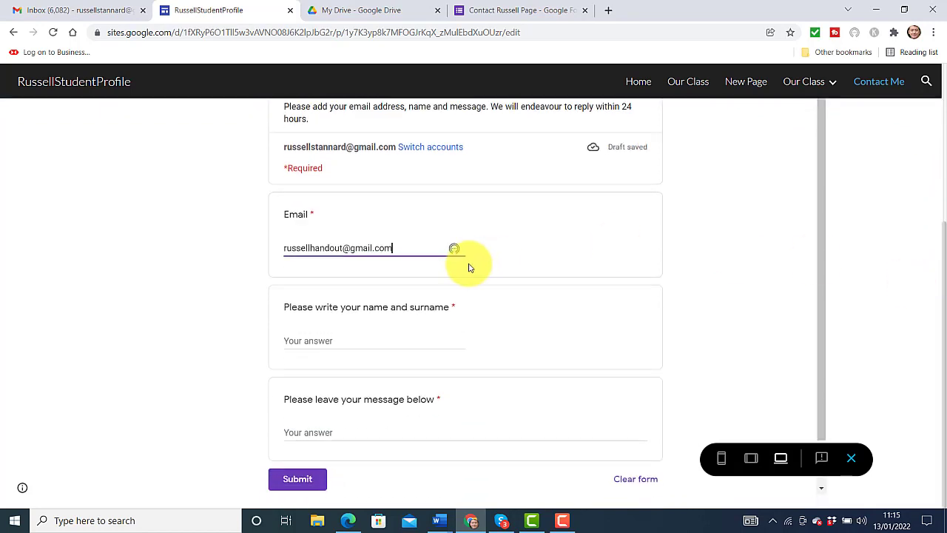
Enter a full name and a test message, correct 'messge' to 'message', and submit
{"action": "left_click", "coordinate": [351, 340]}
{"action": "type", "text": "Rus"}
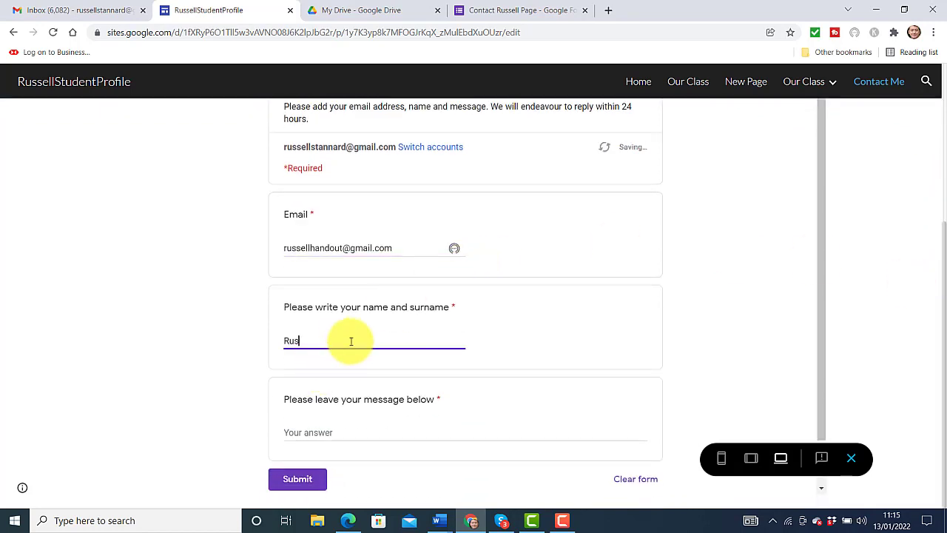
{"action": "type", "text": "sell Stannard"}
{"action": "left_click", "coordinate": [345, 429]}
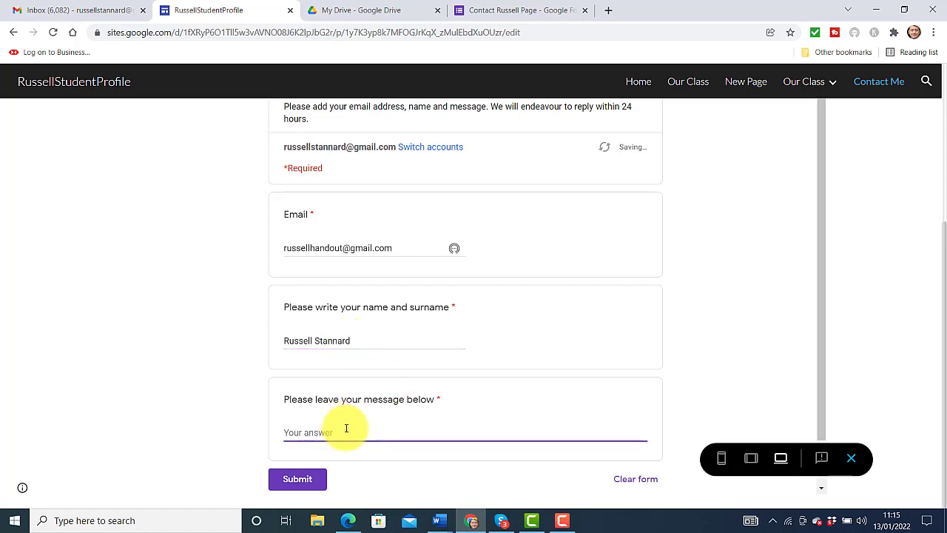
{"action": "type", "text": "Hello, I ho"}
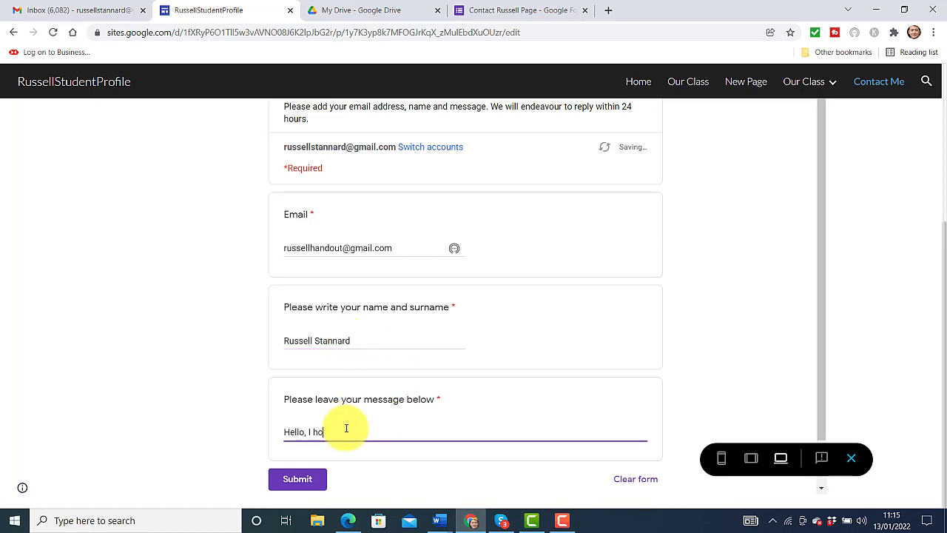
{"action": "type", "text": "pe this system is working and that you can r"}
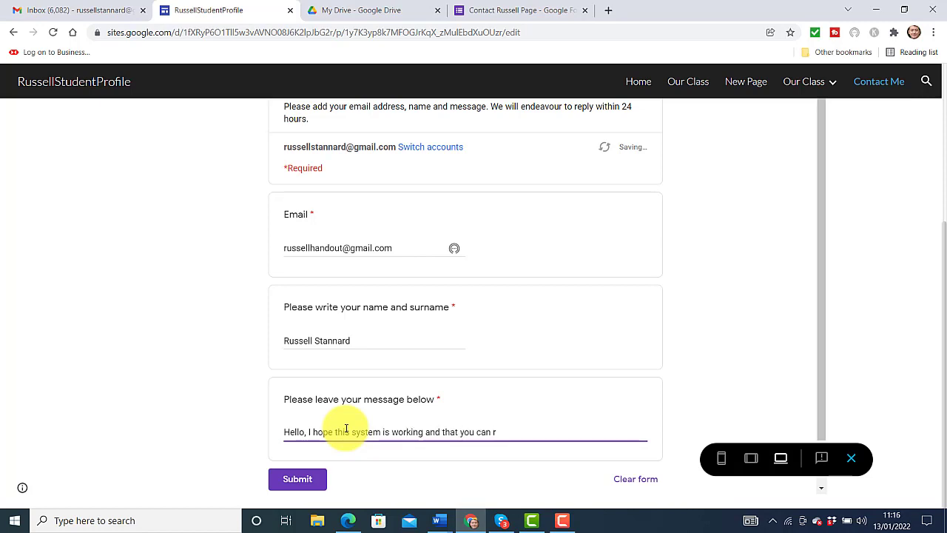
{"action": "type", "text": "ead my messge"}
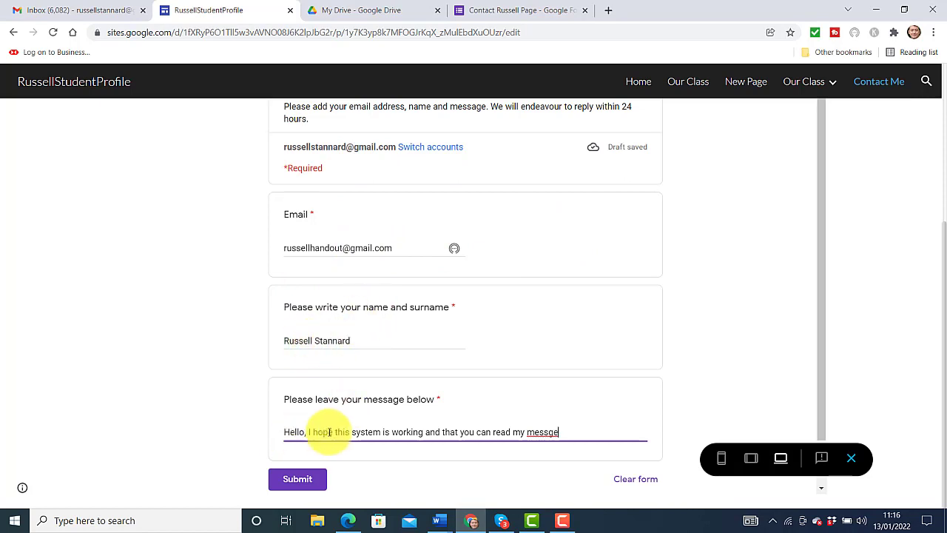
{"action": "left_click", "coordinate": [548, 432]}
{"action": "type", "text": "a"}
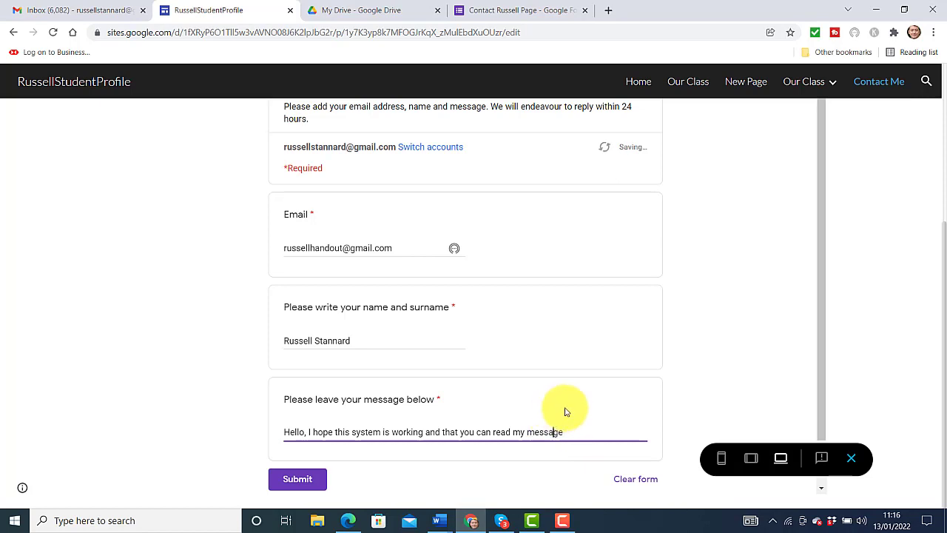
{"action": "left_click", "coordinate": [300, 479]}
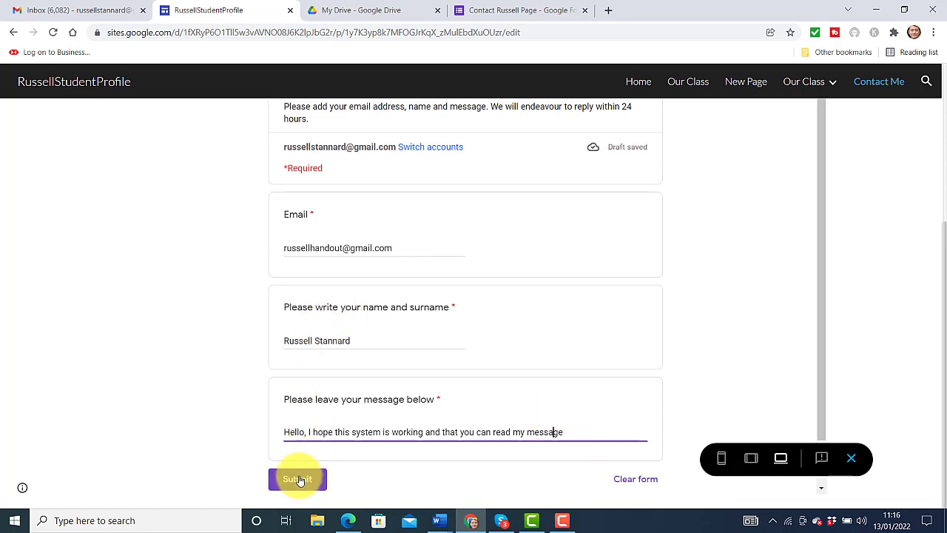
{"action": "left_click", "coordinate": [299, 480]}
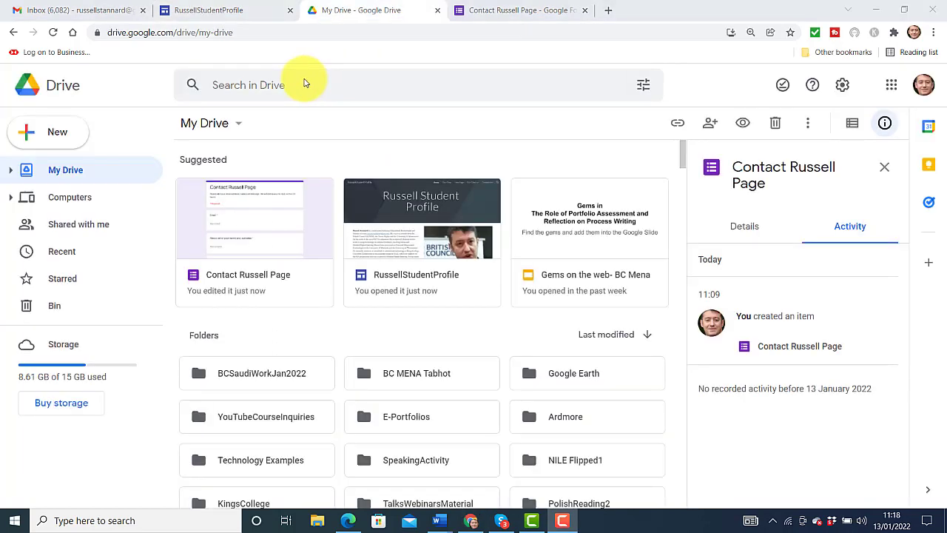
Open the Contact Russell Page form from Drive and read its single response in Individual view
{"action": "double_click", "coordinate": [246, 230]}
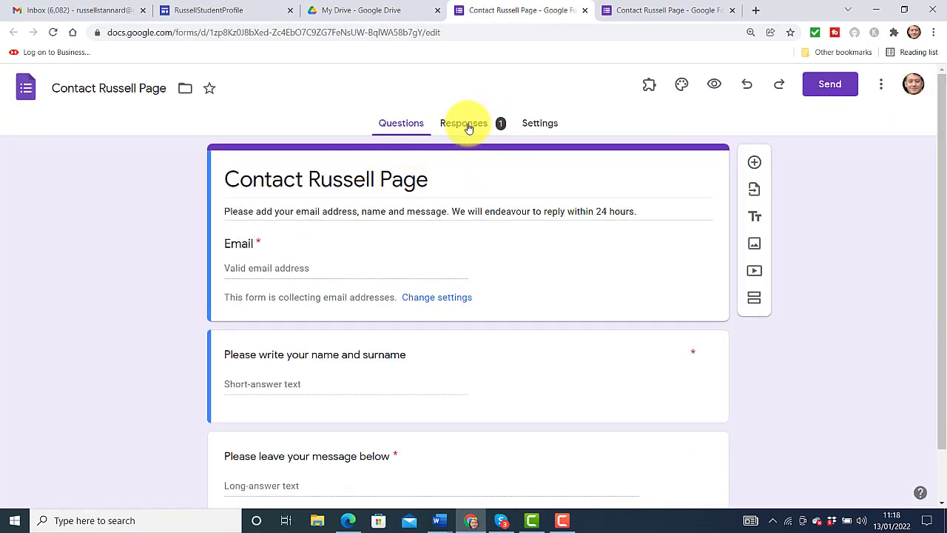
{"action": "left_click", "coordinate": [466, 125]}
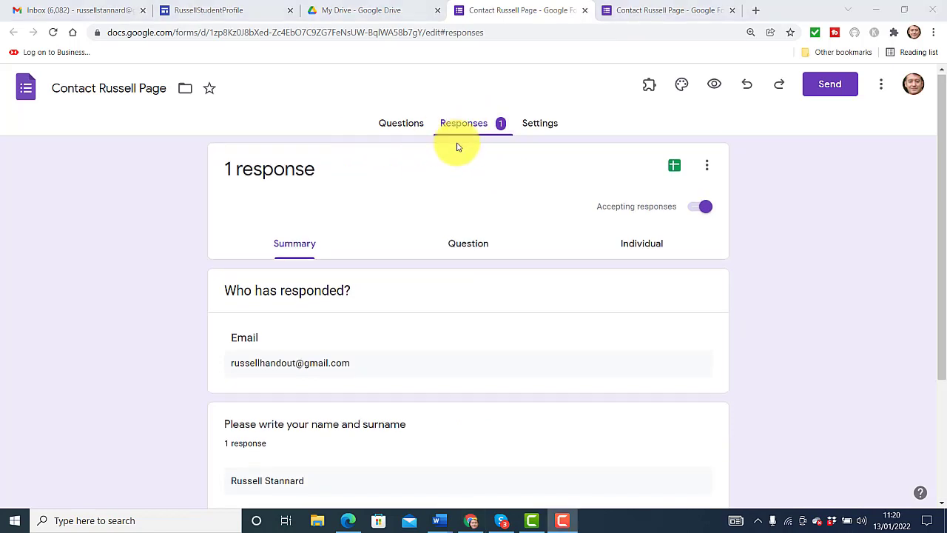
{"action": "left_click", "coordinate": [647, 249]}
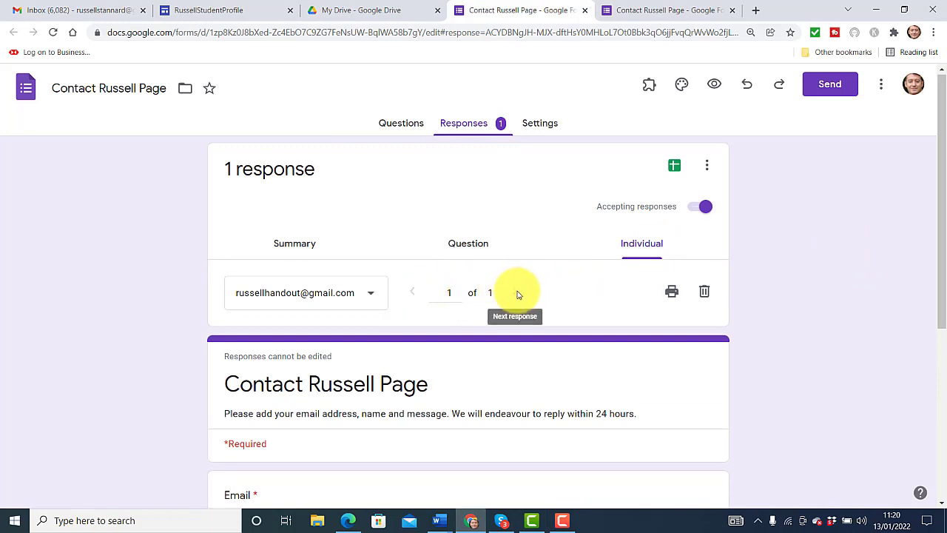
{"action": "left_click_drag", "start_coordinate": [941, 197], "coordinate": [932, 337]}
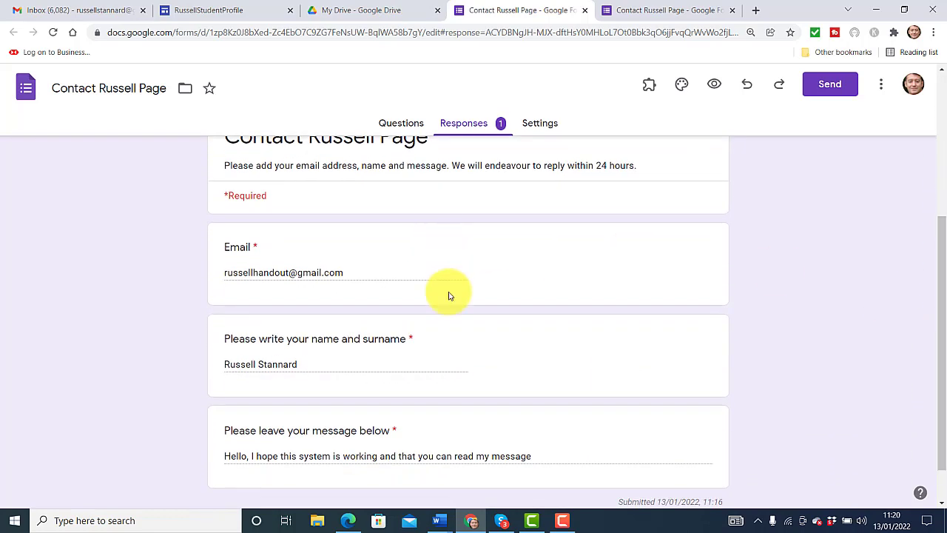
{"action": "scroll", "coordinate": [930, 338], "scroll_direction": "down", "scroll_amount": 1}
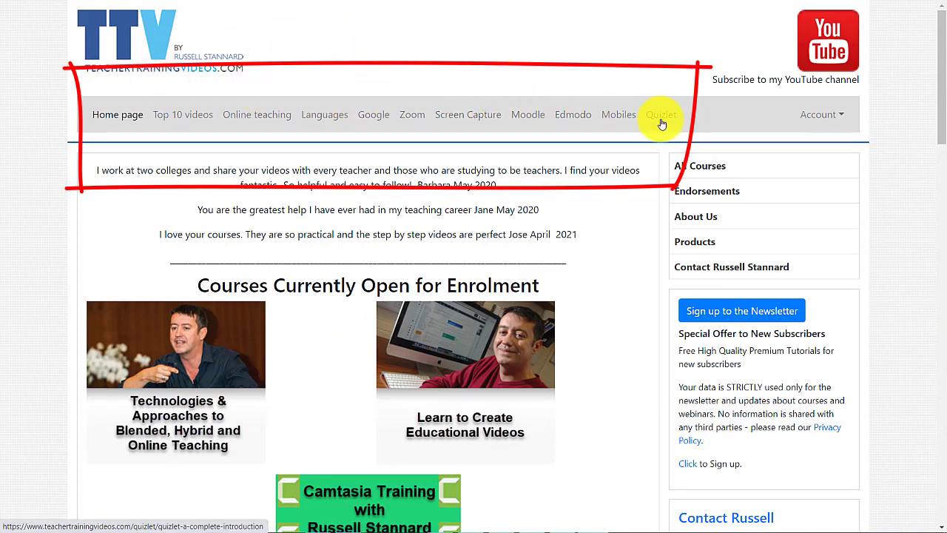
Scroll through the teachertrainingvideos.com home page
{"action": "mouse_move", "coordinate": [938, 64]}
{"action": "left_mouse_down"}
{"action": "mouse_move", "coordinate": [936, 253]}
{"action": "mouse_move", "coordinate": [945, 256]}
{"action": "mouse_move", "coordinate": [930, 85]}
{"action": "left_mouse_up"}
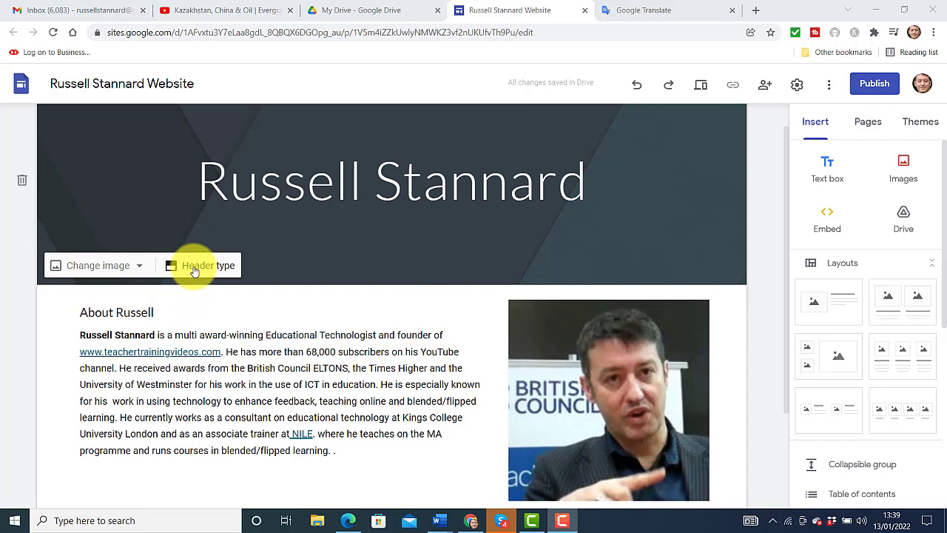
Replace the Home page header image with the gallery's laptop, notebook and coffee cup photo
{"action": "left_click", "coordinate": [194, 268]}
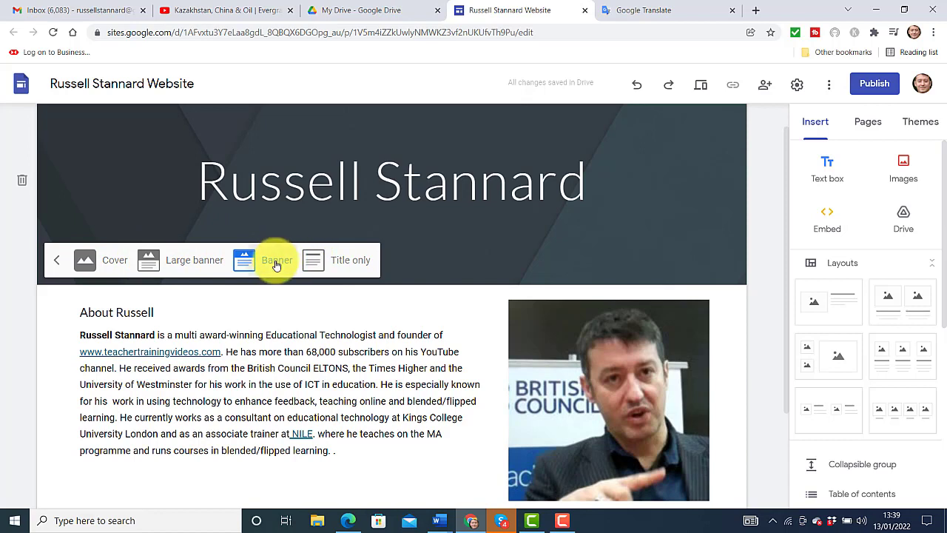
{"action": "left_click", "coordinate": [56, 260]}
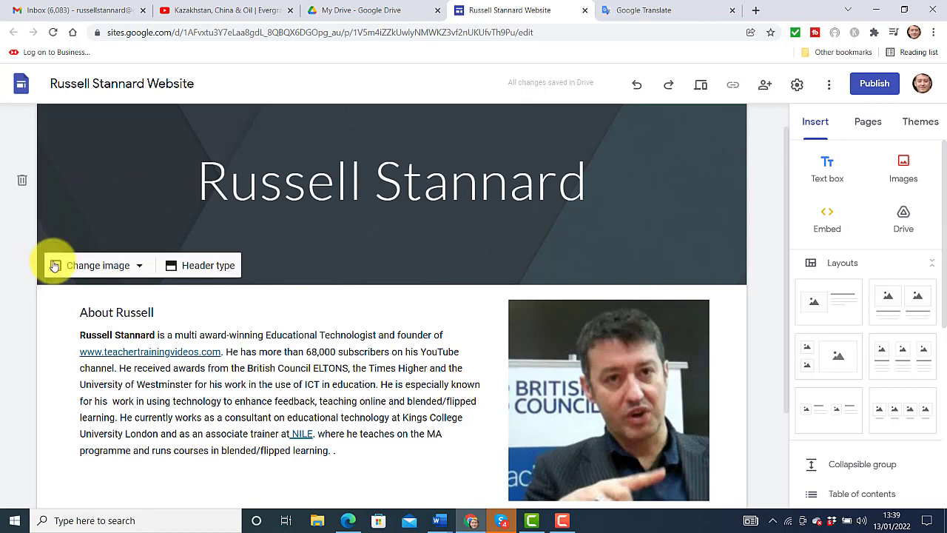
{"action": "left_click", "coordinate": [96, 265]}
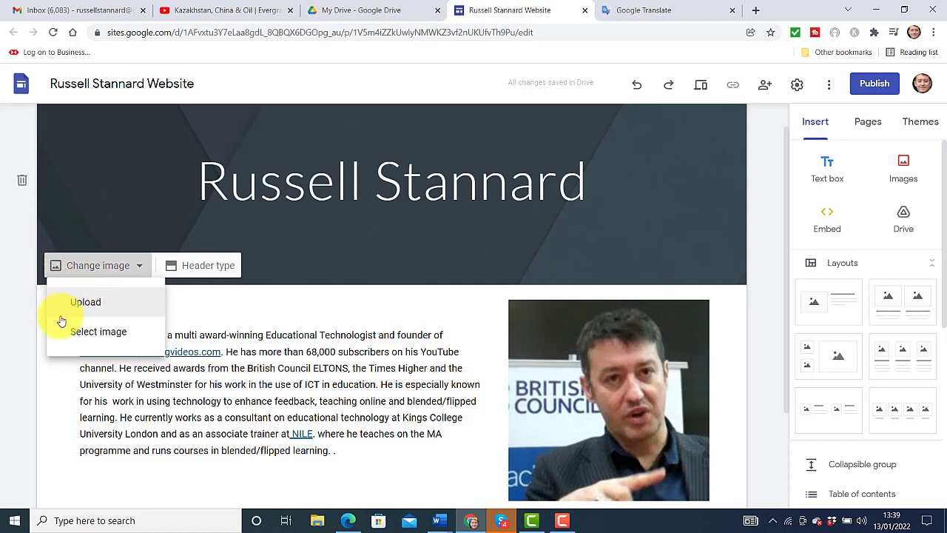
{"action": "left_click", "coordinate": [104, 332]}
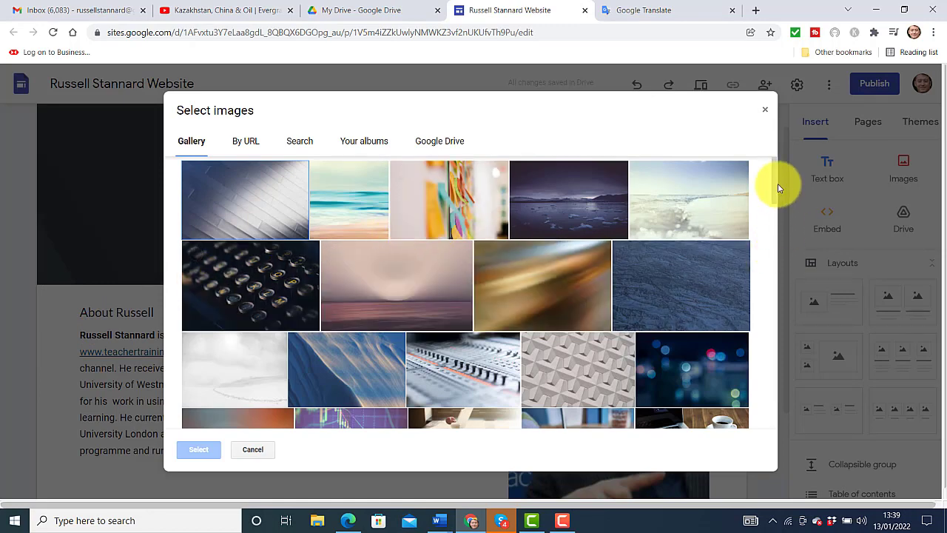
{"action": "left_click_drag", "start_coordinate": [778, 192], "coordinate": [777, 194]}
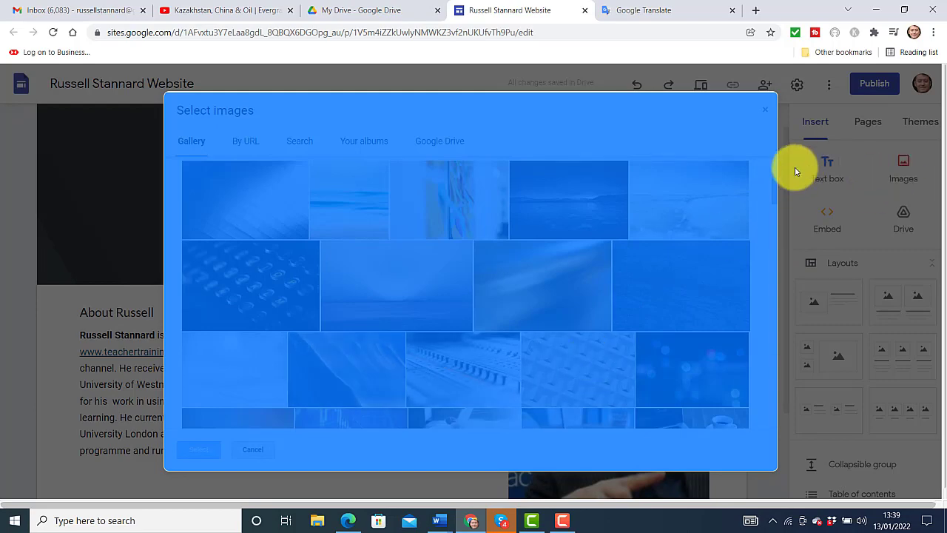
{"action": "left_click", "coordinate": [773, 186]}
{"action": "left_click_drag", "start_coordinate": [778, 189], "coordinate": [782, 222]}
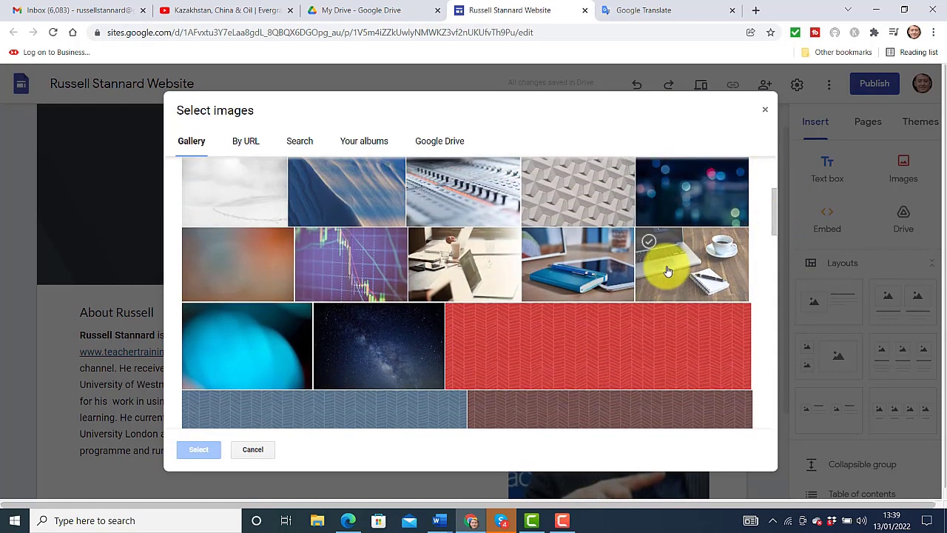
{"action": "left_click", "coordinate": [681, 269]}
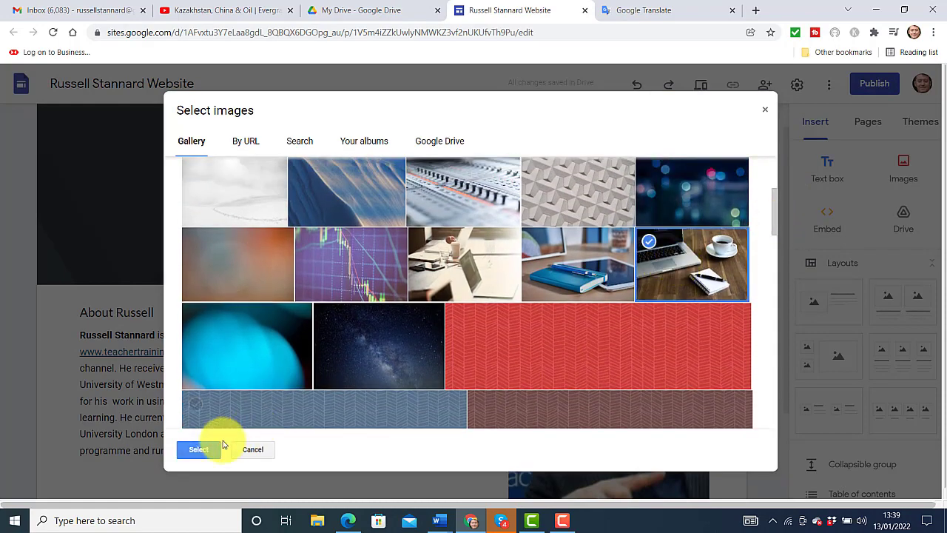
{"action": "left_click", "coordinate": [197, 452]}
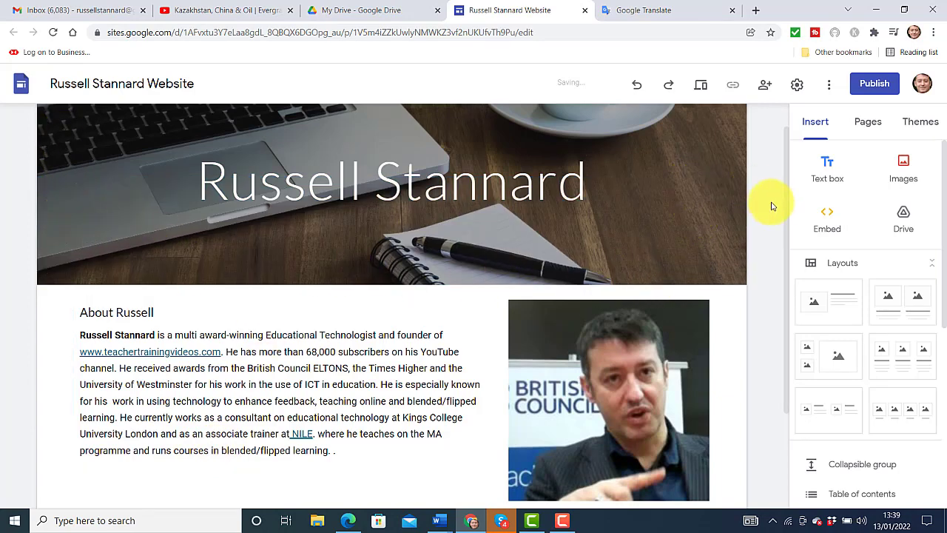
{"action": "scroll", "coordinate": [787, 170], "scroll_direction": "up", "scroll_amount": 1}
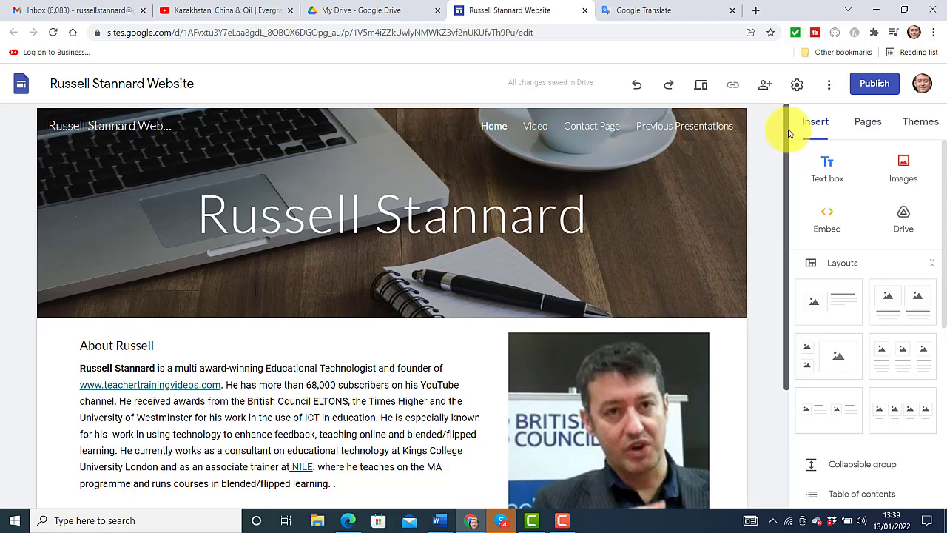
On the Video page, set the header background to the gallery's typewriter-keys photo
{"action": "left_click", "coordinate": [538, 127]}
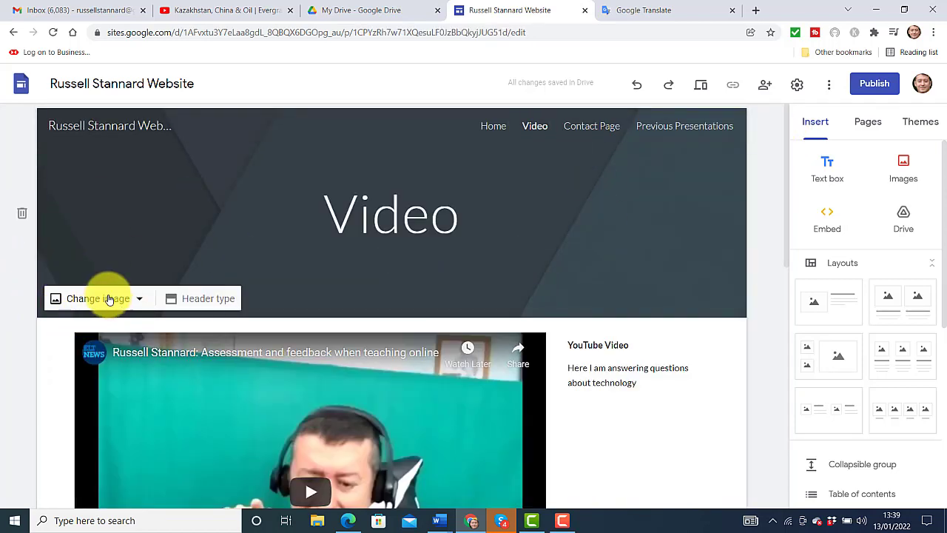
{"action": "left_click", "coordinate": [93, 300]}
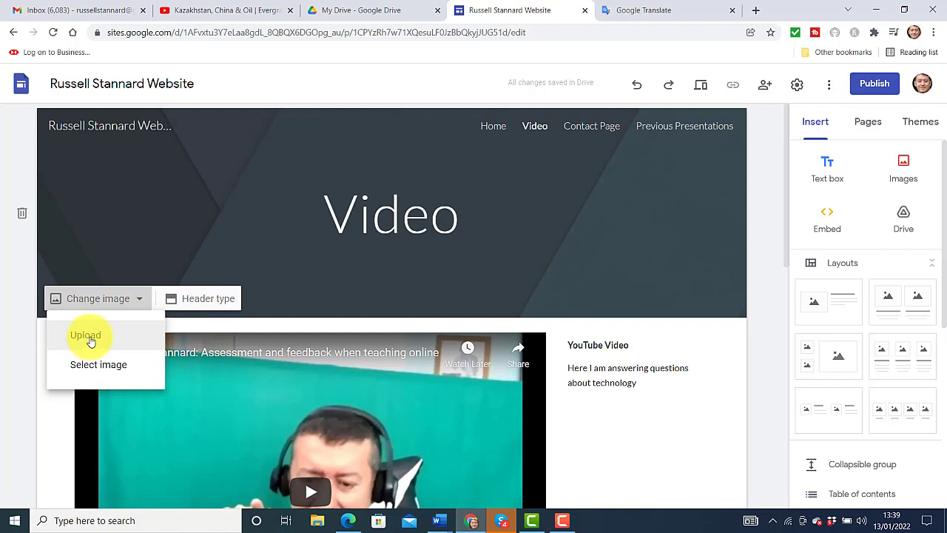
{"action": "left_click", "coordinate": [93, 363]}
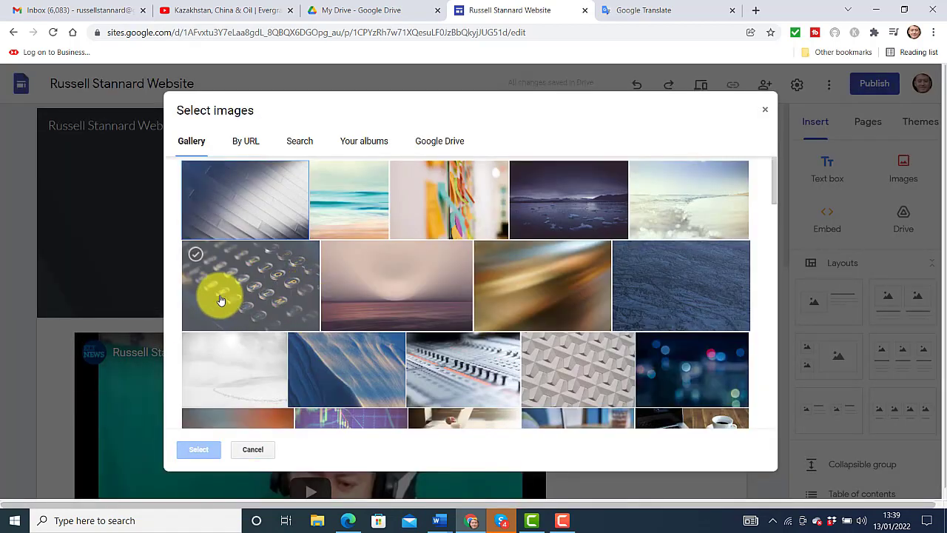
{"action": "left_click", "coordinate": [233, 289]}
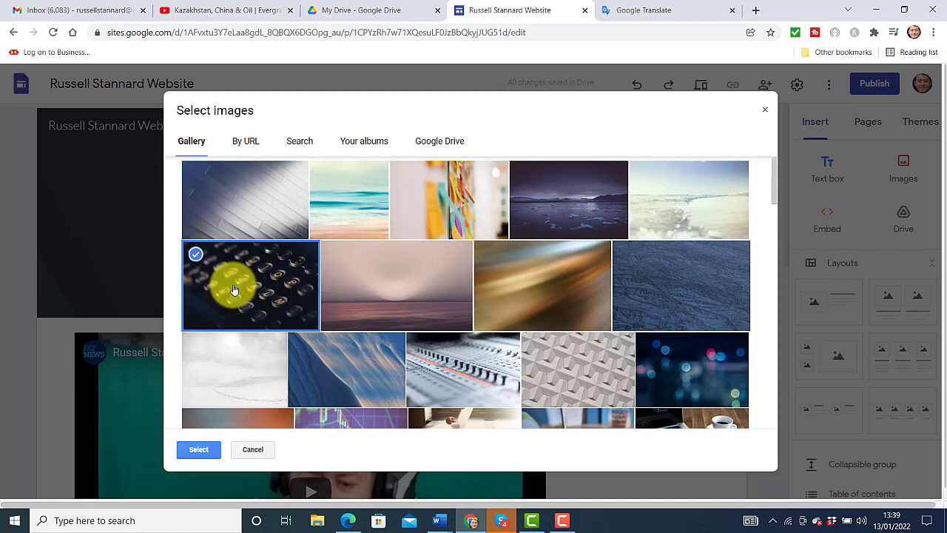
{"action": "left_click", "coordinate": [199, 450]}
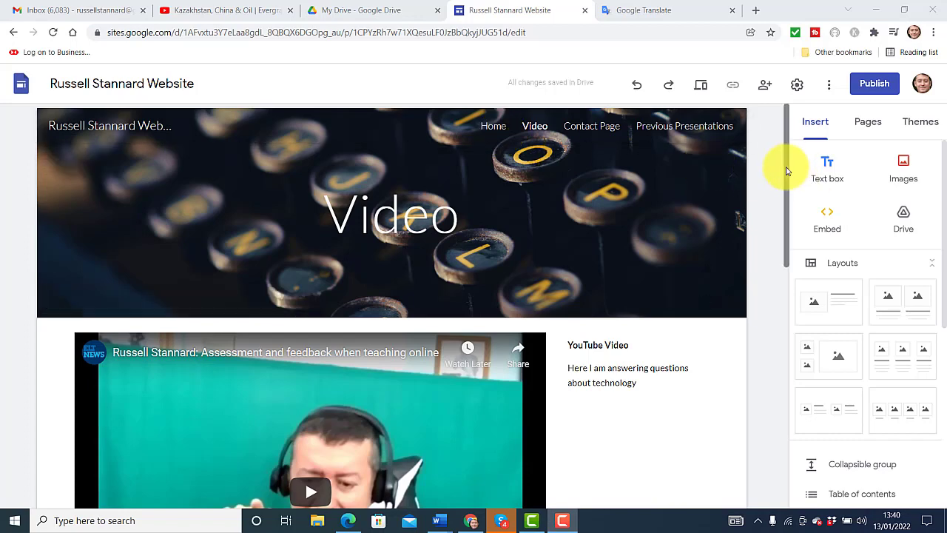
{"action": "mouse_move", "coordinate": [786, 171]}
{"action": "left_mouse_down"}
{"action": "mouse_move", "coordinate": [787, 250]}
{"action": "mouse_move", "coordinate": [772, 161]}
{"action": "left_mouse_up"}
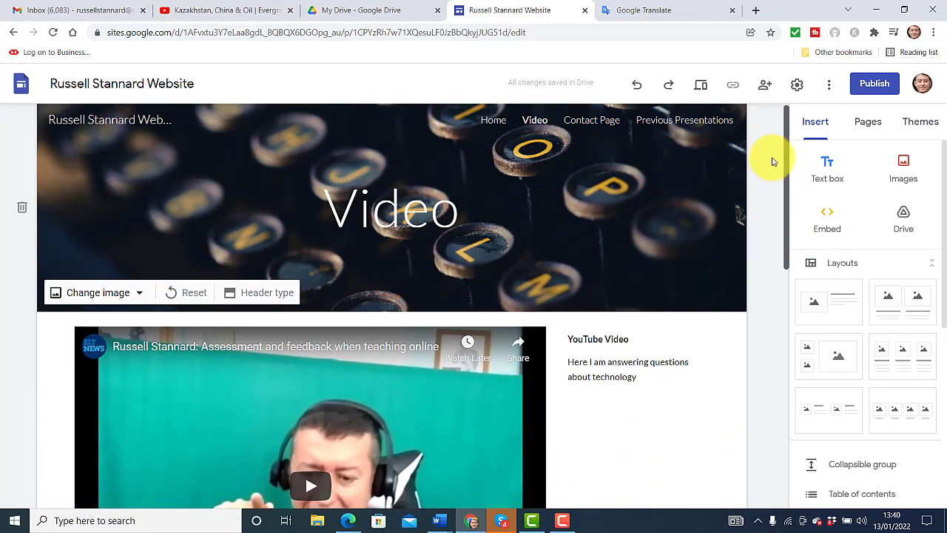
{"action": "left_click", "coordinate": [862, 124]}
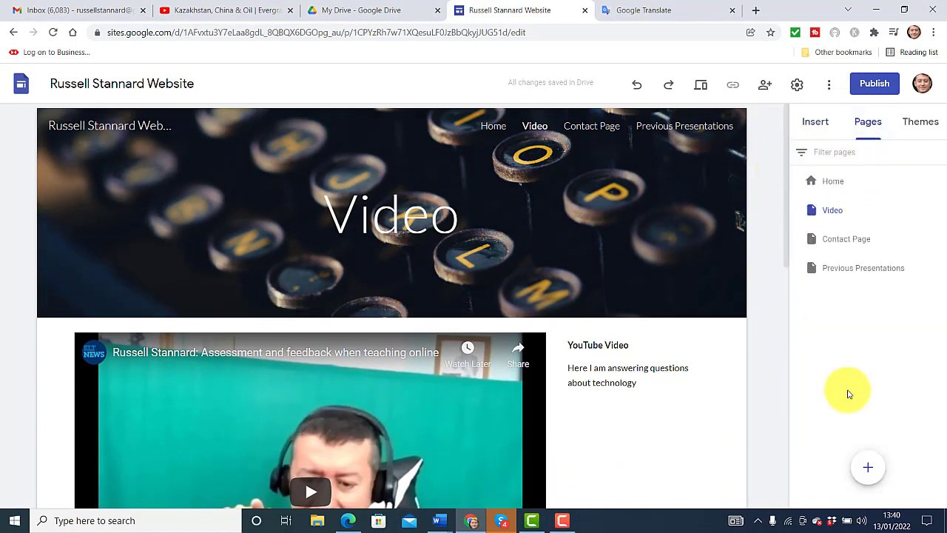
Create the Gallery page and bring up the Insert panel's layout options
{"action": "left_click", "coordinate": [867, 472]}
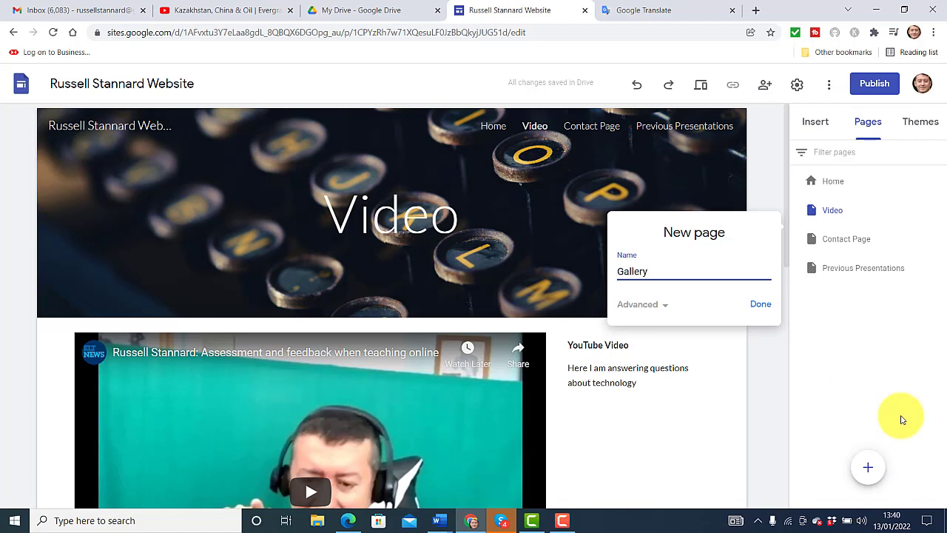
{"action": "left_click", "coordinate": [760, 304]}
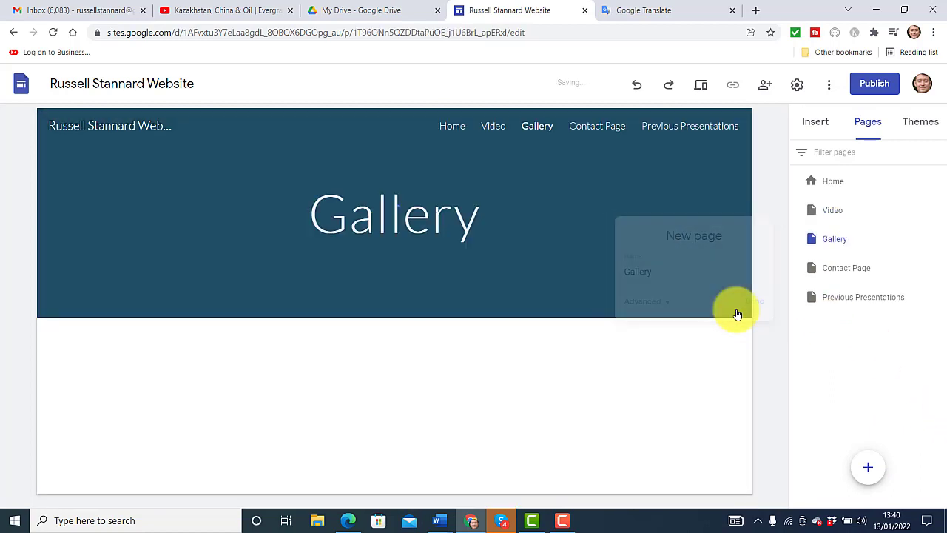
{"action": "left_click", "coordinate": [817, 124]}
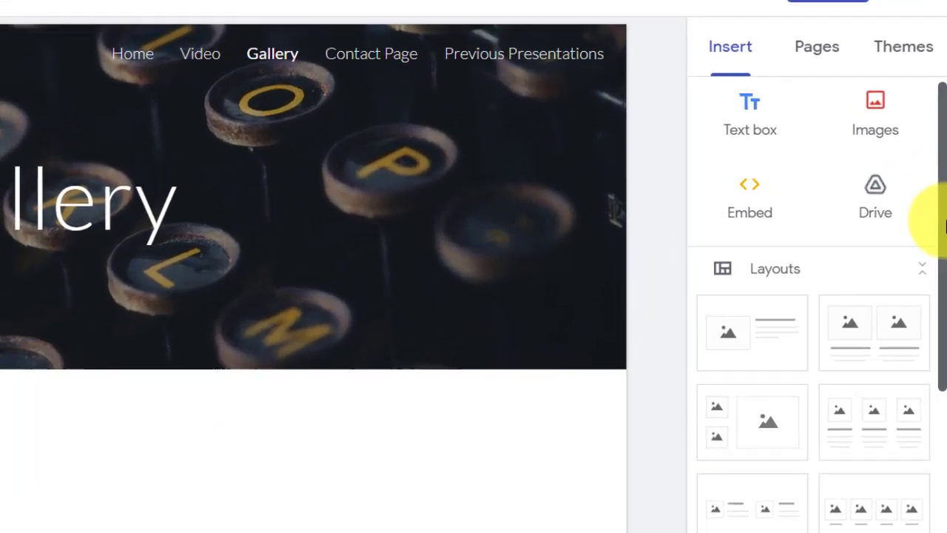
{"action": "left_click_drag", "start_coordinate": [944, 226], "coordinate": [930, 262]}
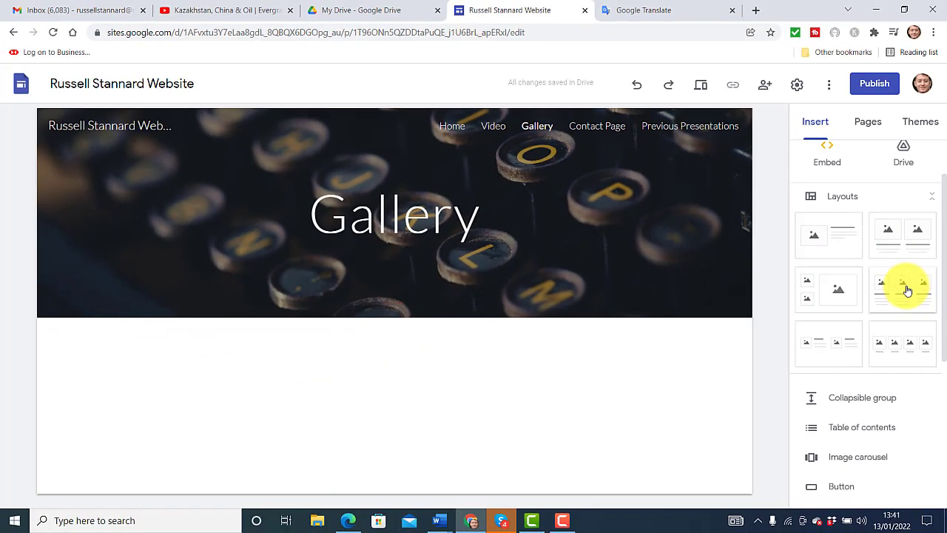
Insert a three-image layout and fill box one with the Drive photo of the speaker at the lectern
{"action": "left_click", "coordinate": [906, 293]}
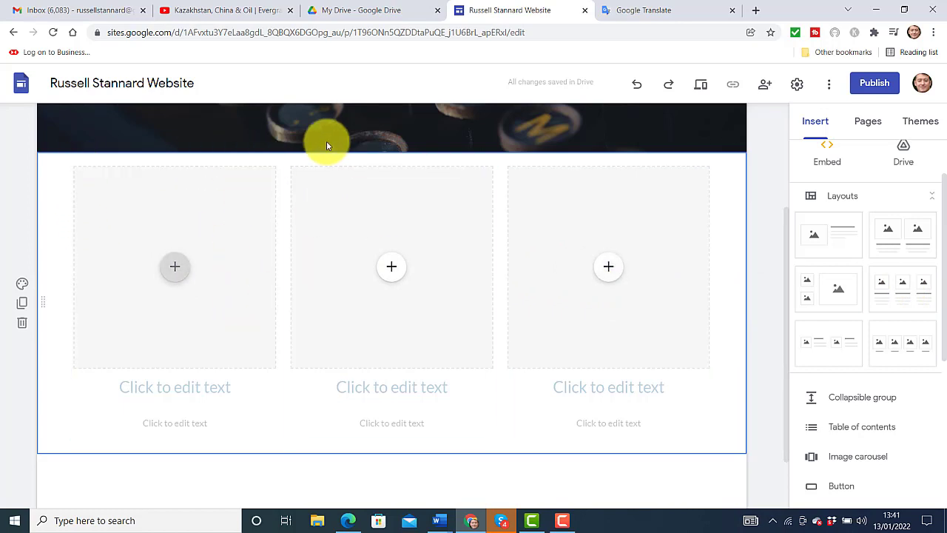
{"action": "left_click", "coordinate": [177, 268]}
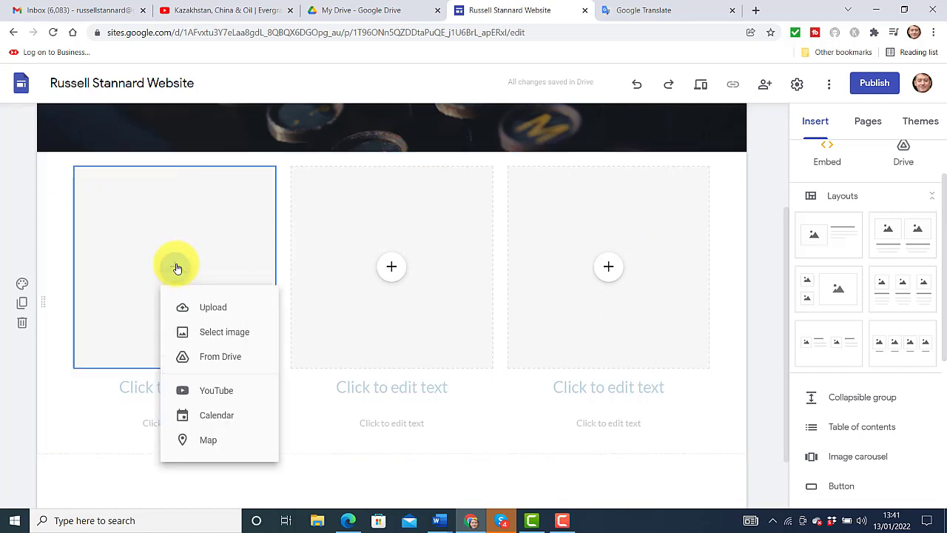
{"action": "left_click", "coordinate": [222, 333]}
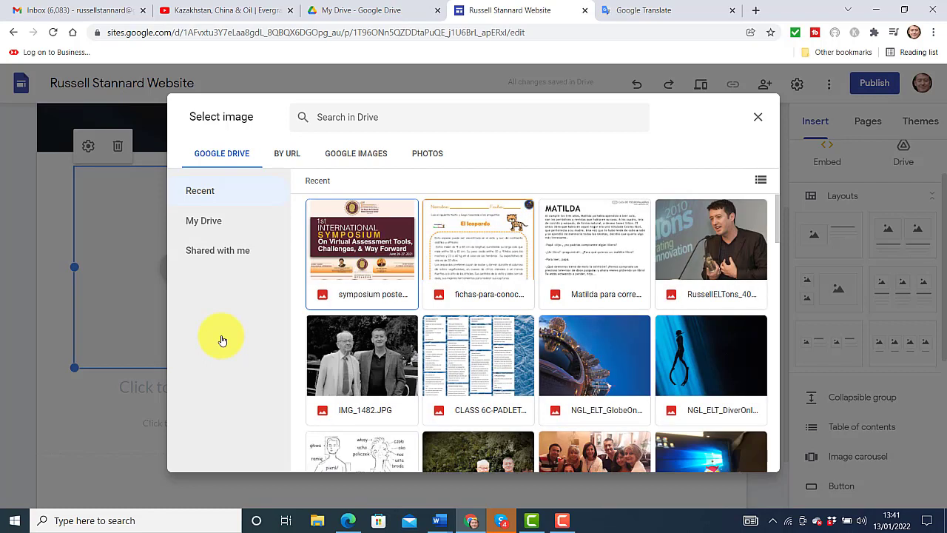
{"action": "left_click", "coordinate": [735, 253]}
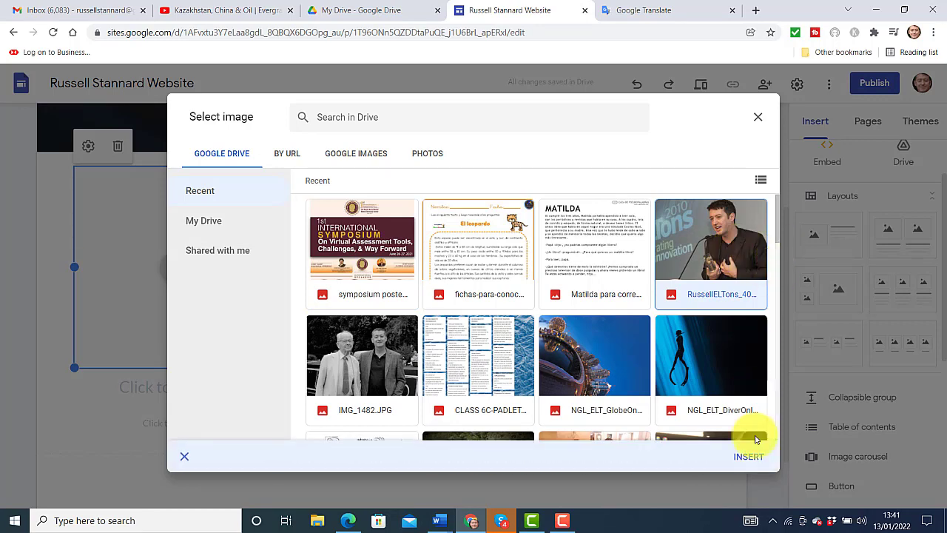
{"action": "left_click", "coordinate": [753, 452]}
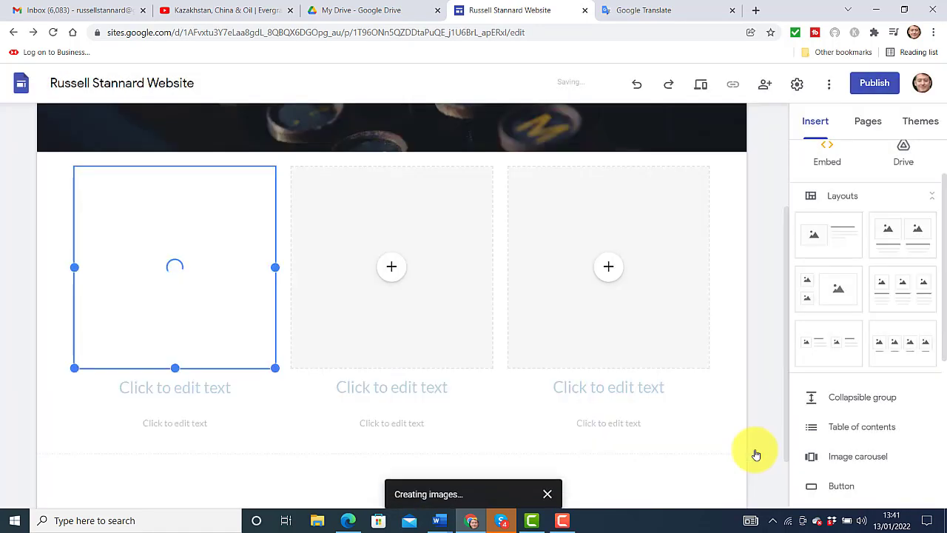
Fill the middle image box with BC.jpg from Google Drive
{"action": "left_click", "coordinate": [390, 270]}
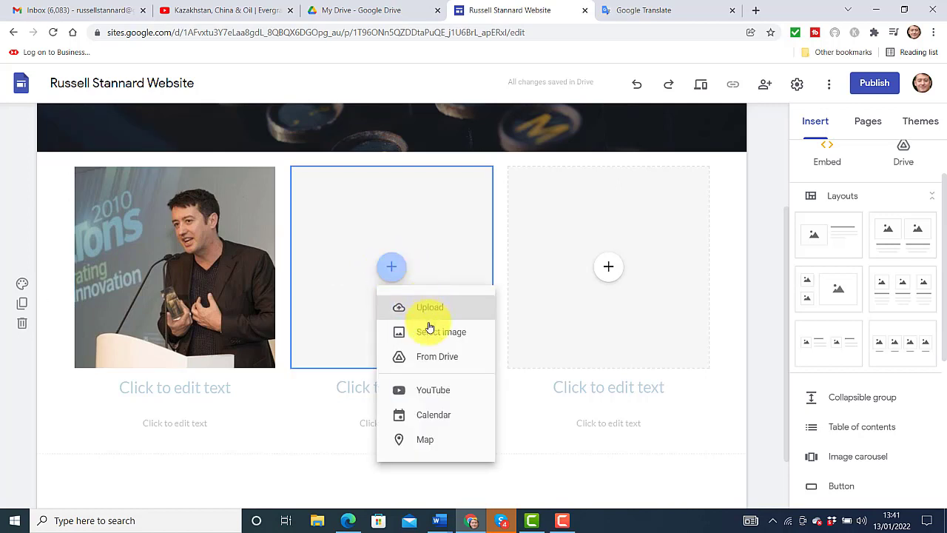
{"action": "left_click", "coordinate": [432, 333]}
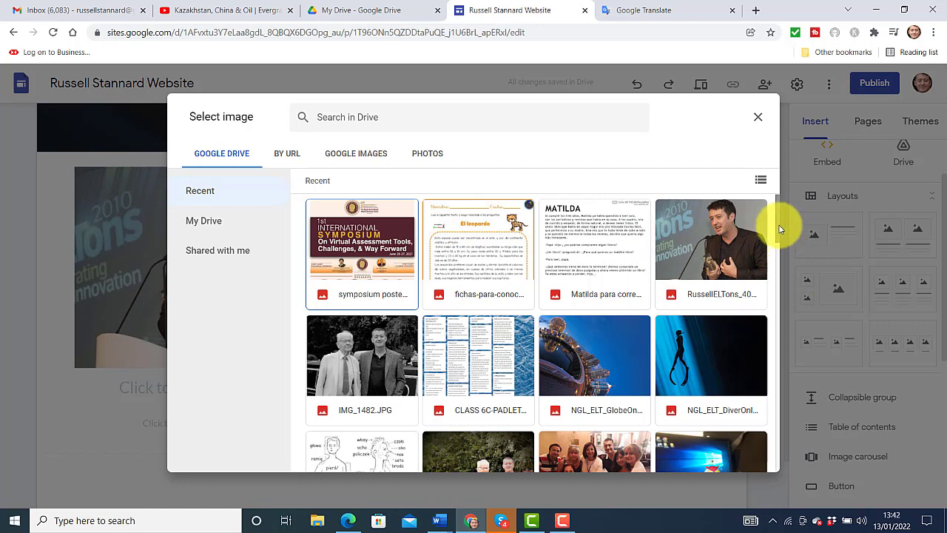
{"action": "left_click_drag", "start_coordinate": [779, 229], "coordinate": [761, 338]}
{"action": "left_click", "coordinate": [709, 385]}
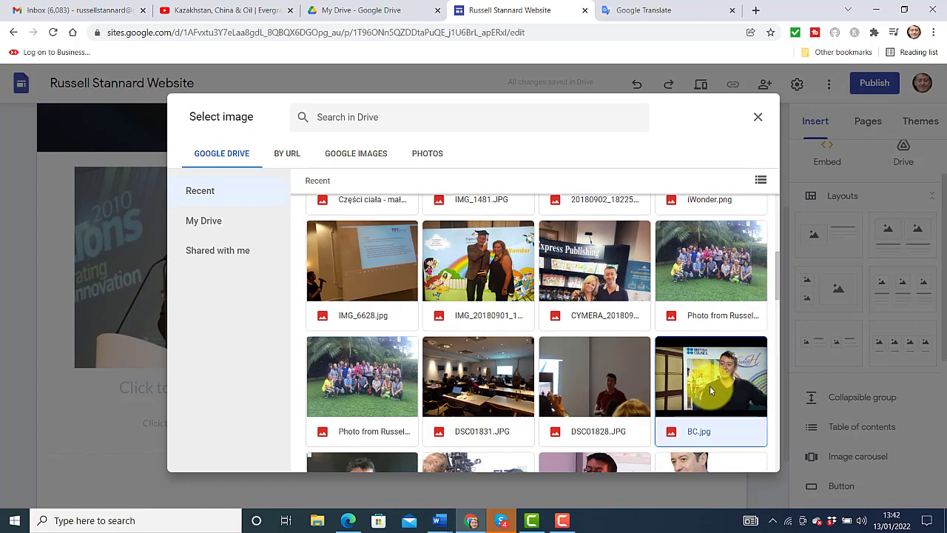
{"action": "left_click", "coordinate": [748, 459]}
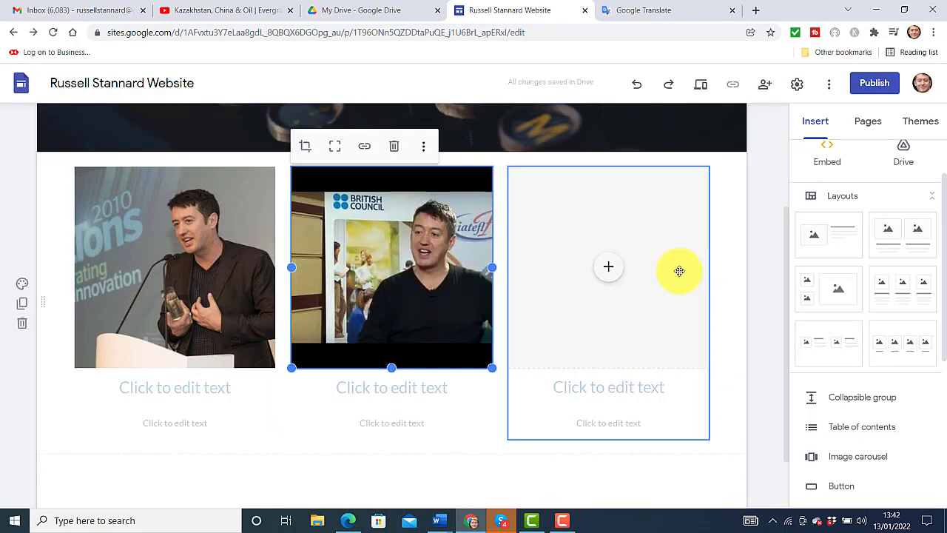
Upload the British Council backdrop photo from the computer into the third box
{"action": "left_click", "coordinate": [610, 272]}
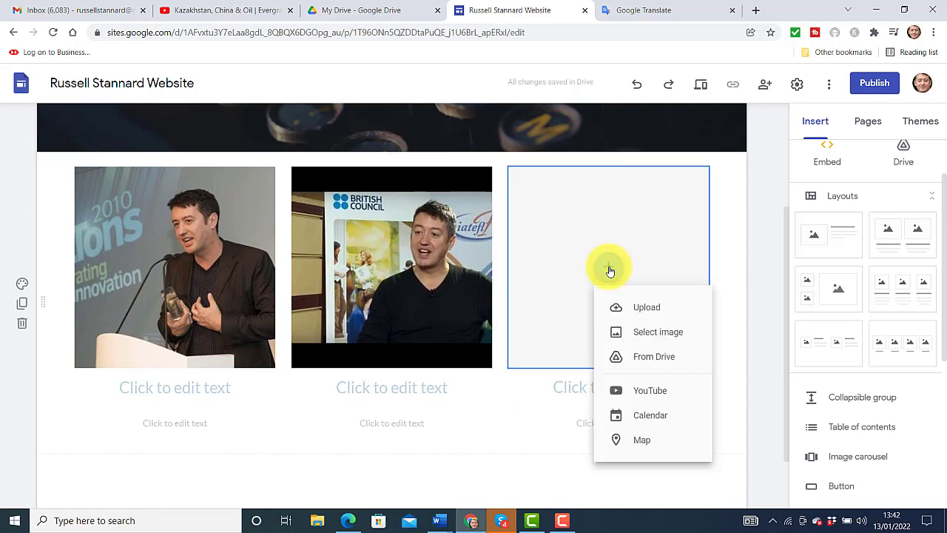
{"action": "left_click", "coordinate": [646, 309]}
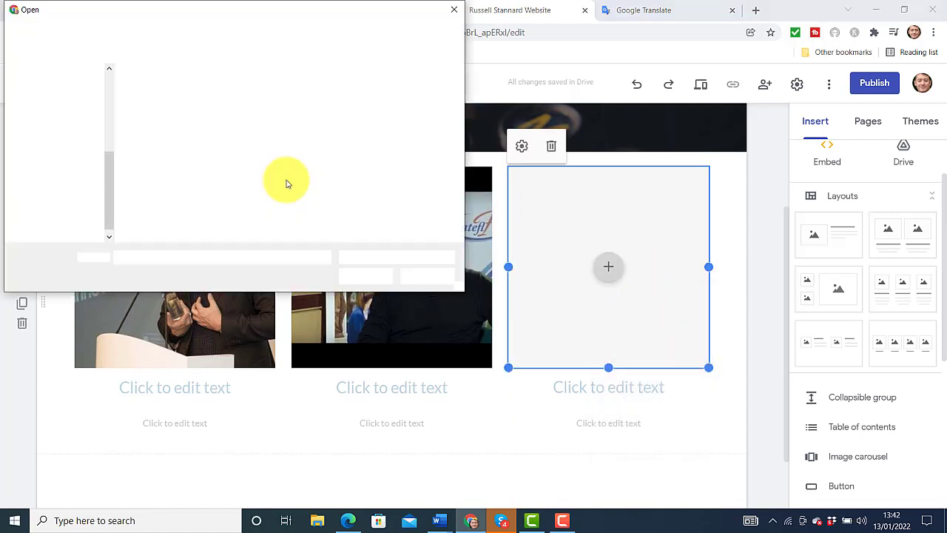
{"action": "left_click_drag", "start_coordinate": [213, 10], "coordinate": [475, 252]}
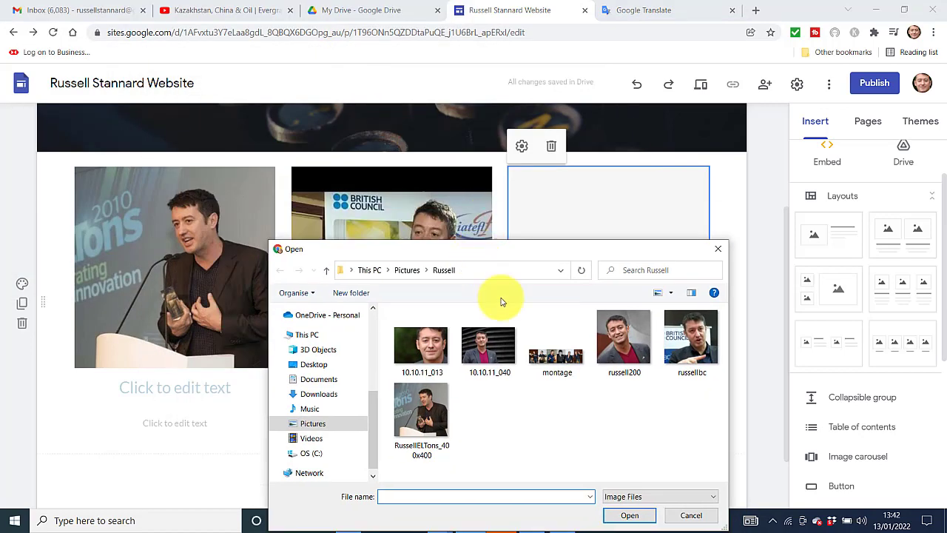
{"action": "left_click", "coordinate": [688, 343]}
{"action": "left_click", "coordinate": [628, 514]}
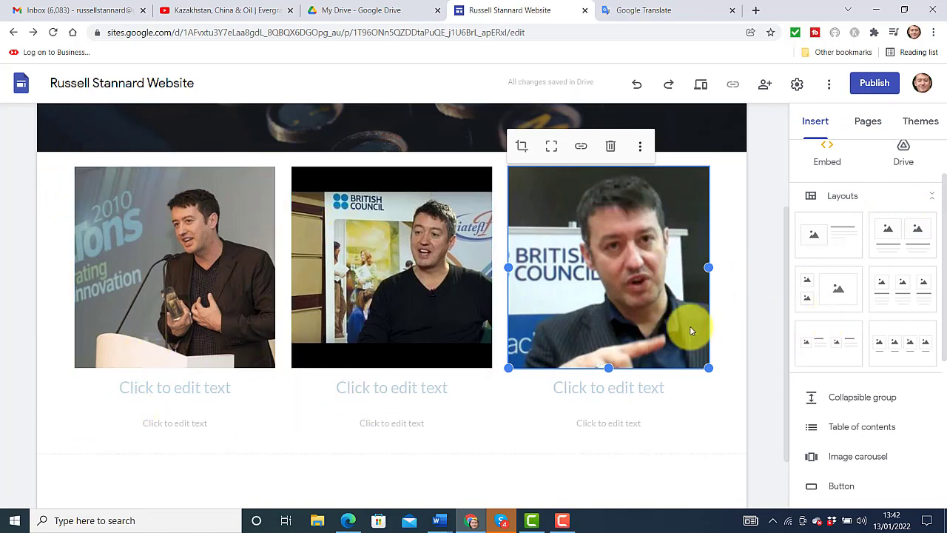
{"action": "left_click", "coordinate": [184, 391]}
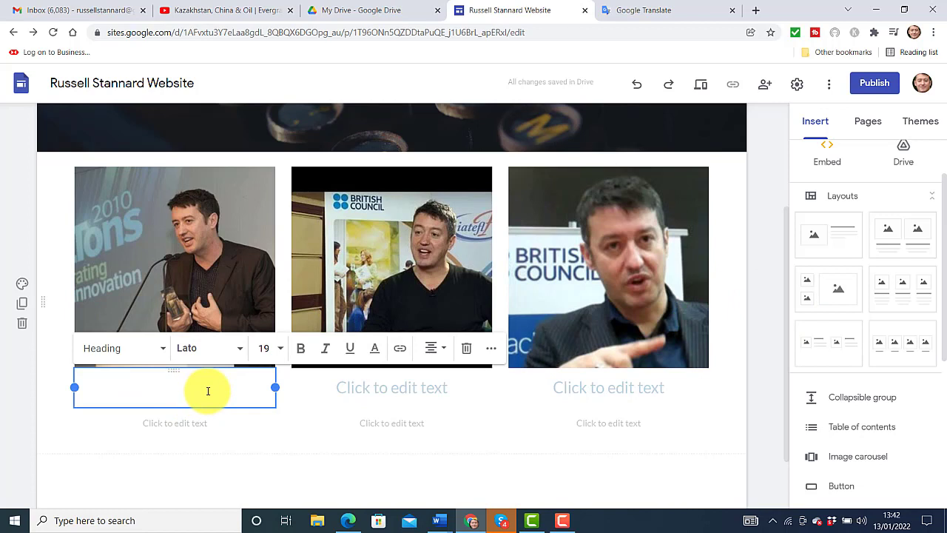
Caption the three photos with the headings Award, Russia and India
{"action": "type", "text": "Award"}
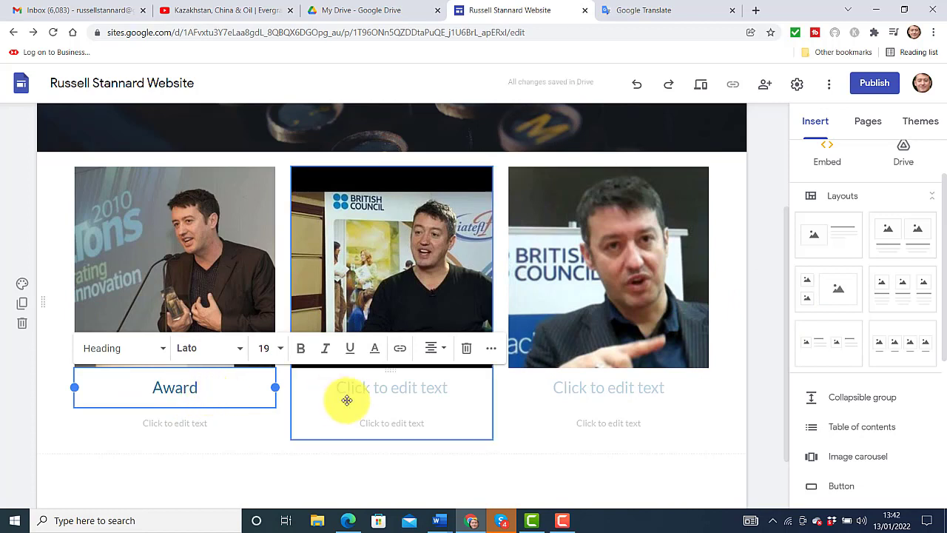
{"action": "left_click", "coordinate": [375, 388]}
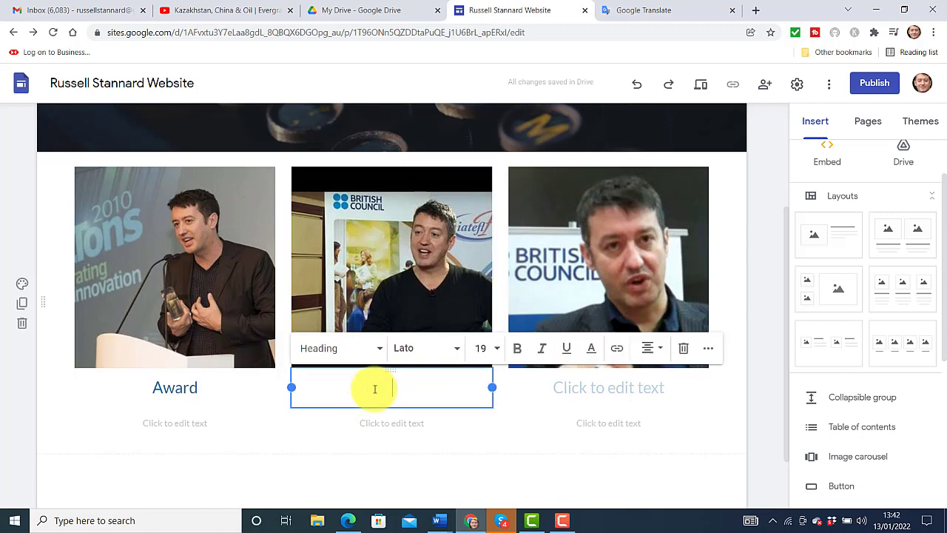
{"action": "type", "text": "Russia"}
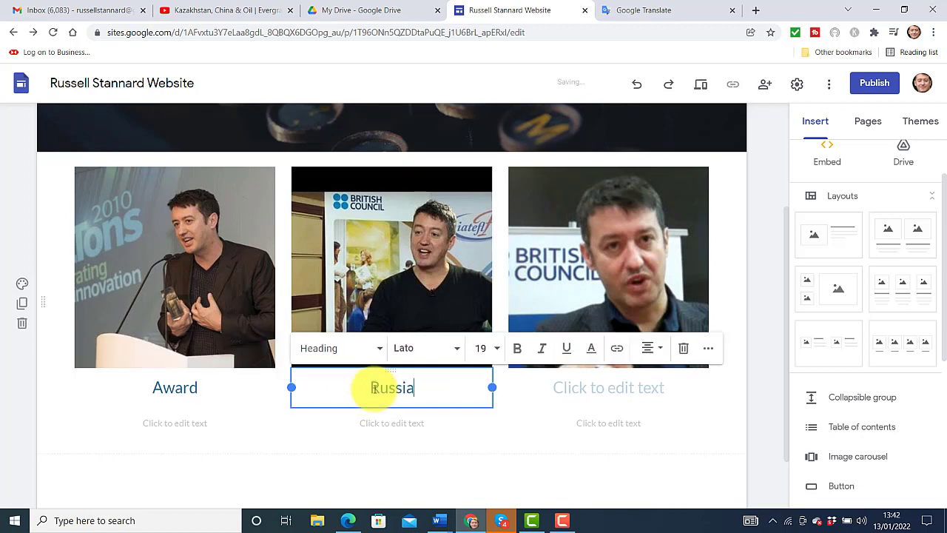
{"action": "left_click", "coordinate": [654, 379]}
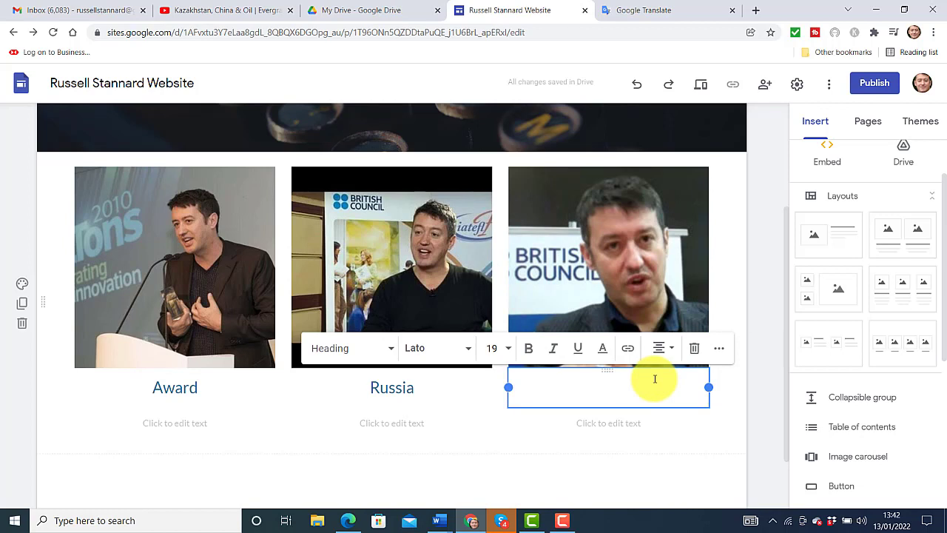
{"action": "key", "text": "F9"}
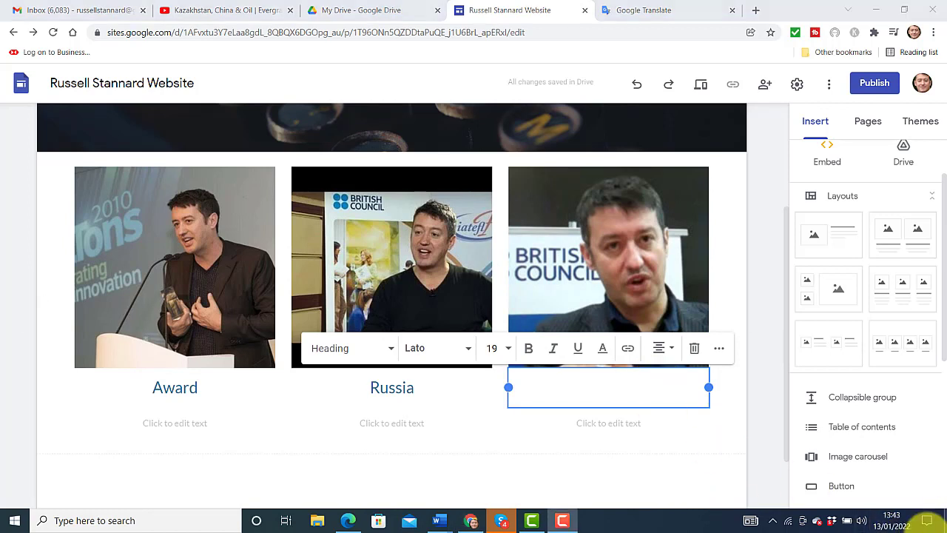
{"action": "left_click", "coordinate": [598, 385]}
{"action": "type", "text": "In"}
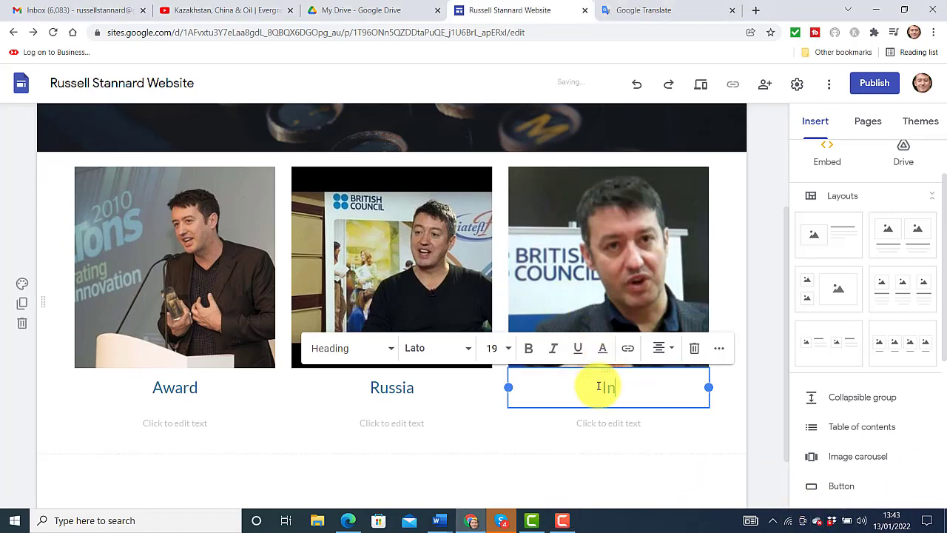
{"action": "type", "text": "dia"}
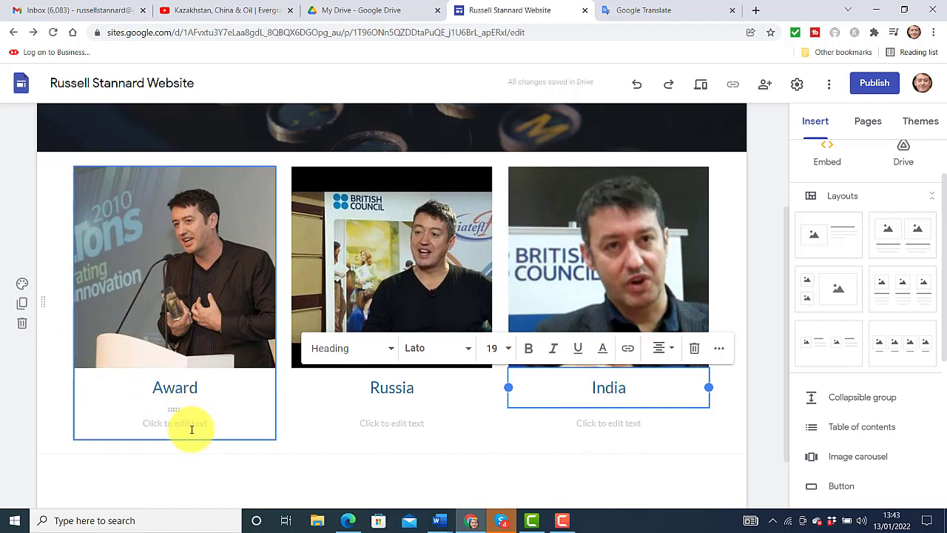
Select the description lines under the Award, Russia and India photos
{"action": "left_click", "coordinate": [191, 428]}
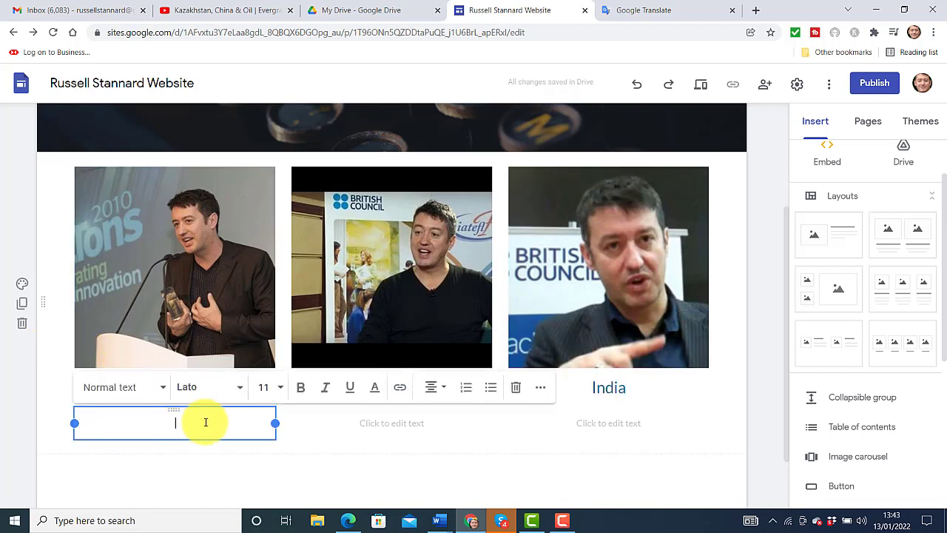
{"action": "left_click", "coordinate": [408, 422]}
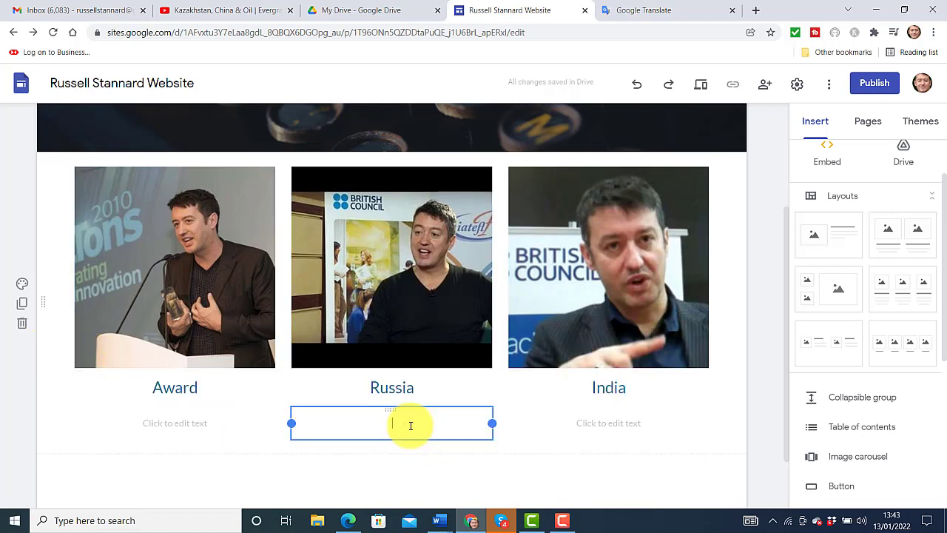
{"action": "left_click", "coordinate": [552, 430]}
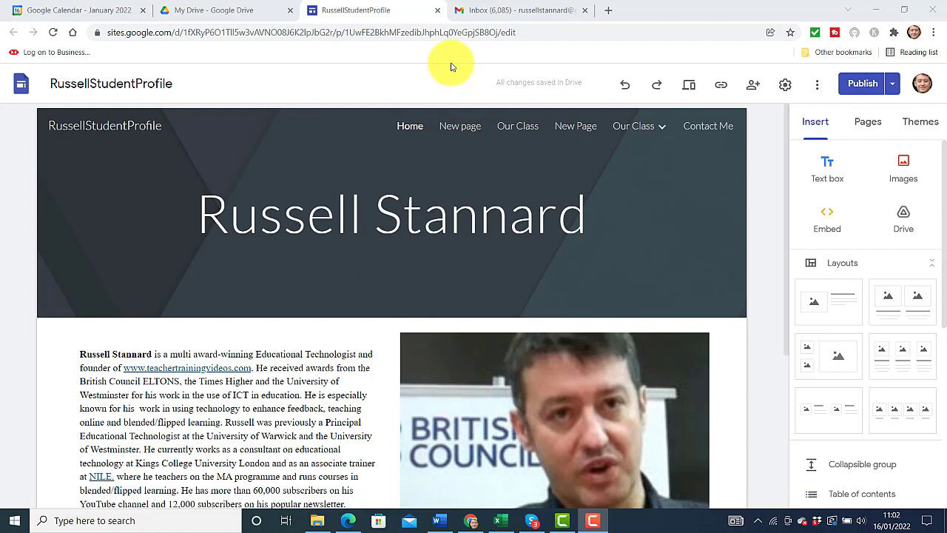
Create a new site page named Google Slides
{"action": "left_click", "coordinate": [867, 128]}
{"action": "left_click", "coordinate": [867, 469]}
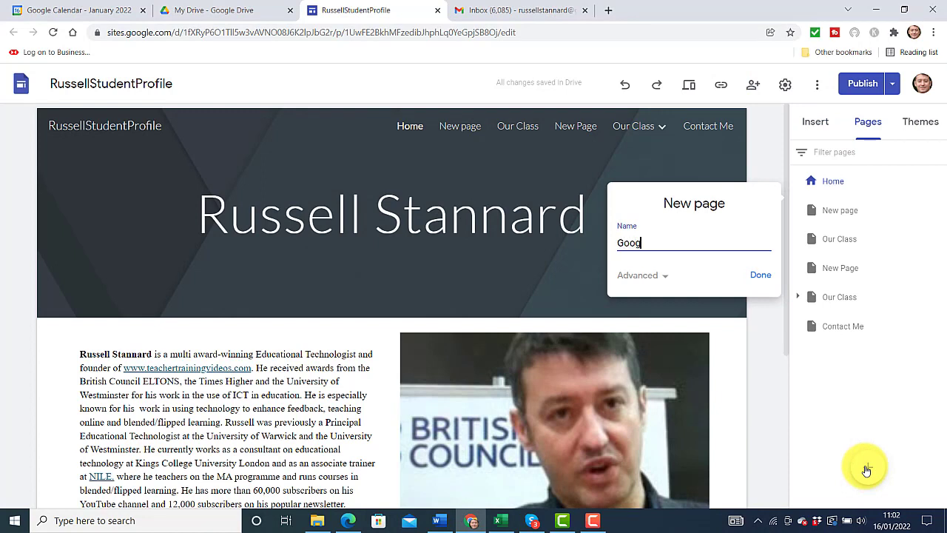
{"action": "type", "text": "Google Slides"}
{"action": "left_click", "coordinate": [760, 277]}
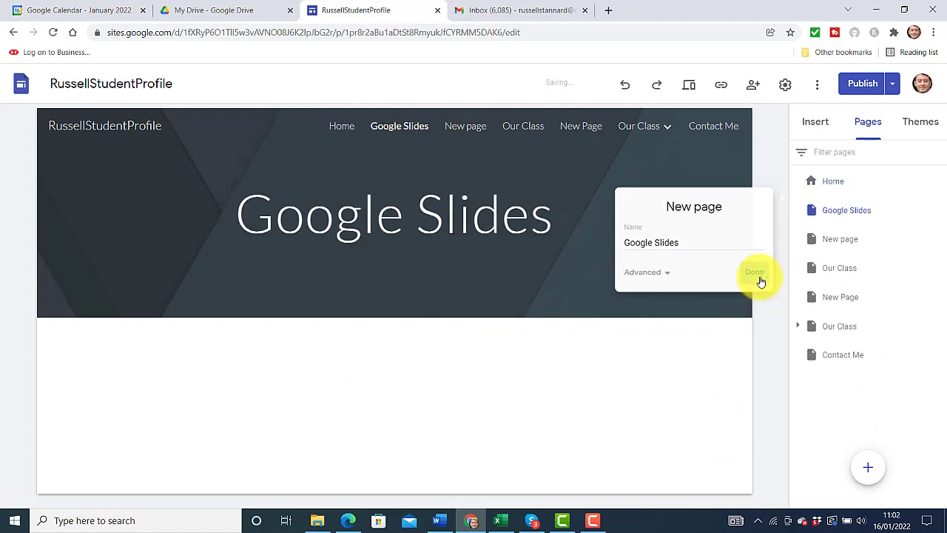
Embed the RussellSlides presentation on the Google Slides page
{"action": "left_click", "coordinate": [803, 130]}
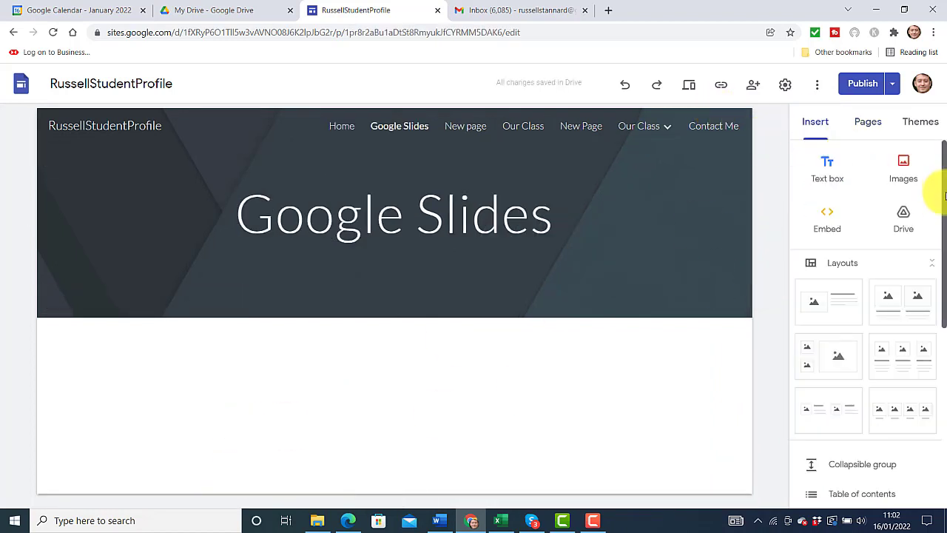
{"action": "left_click_drag", "start_coordinate": [945, 195], "coordinate": [938, 346]}
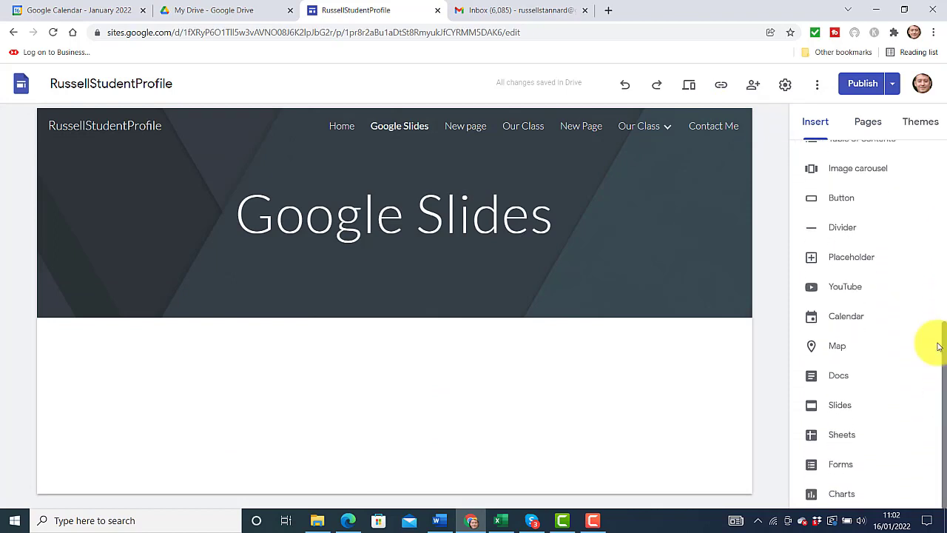
{"action": "left_click", "coordinate": [840, 407]}
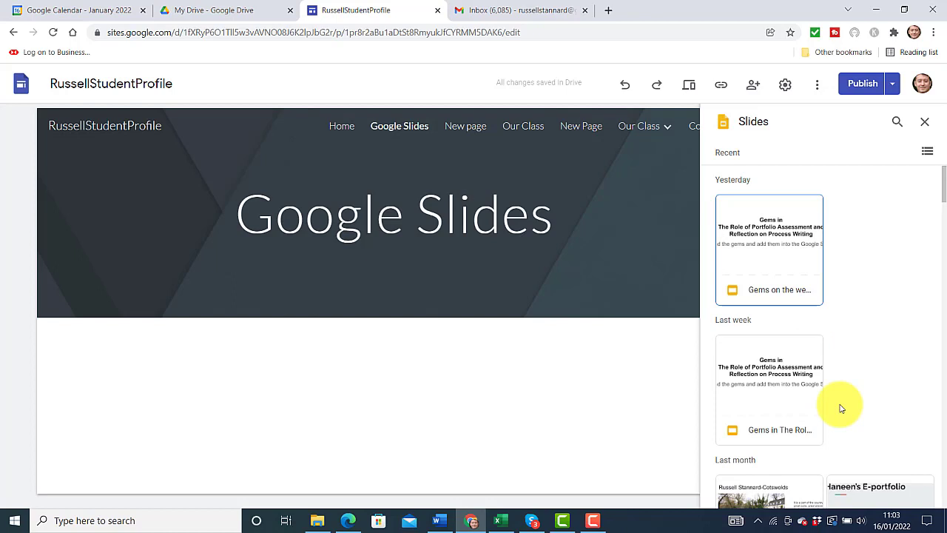
{"action": "scroll", "coordinate": [932, 190], "scroll_direction": "down", "scroll_amount": 2}
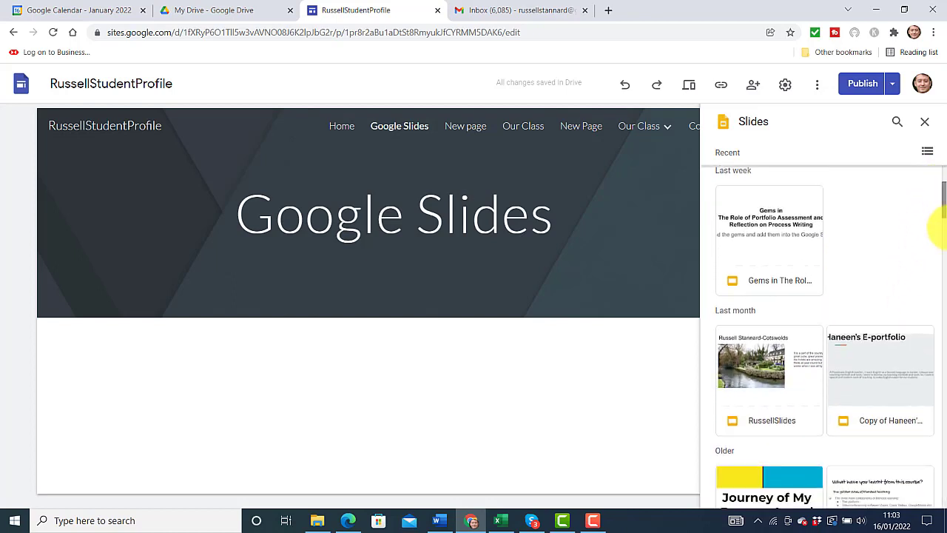
{"action": "left_click", "coordinate": [756, 377]}
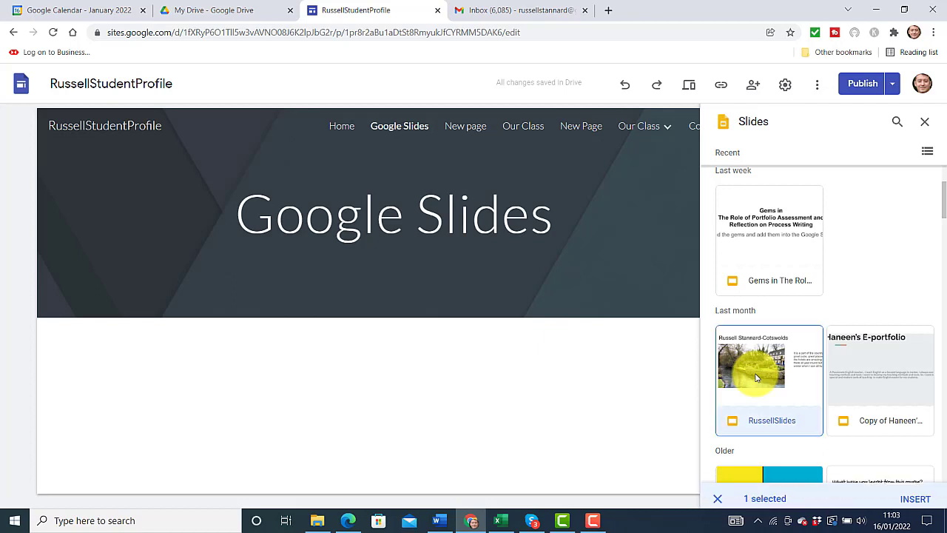
{"action": "left_click", "coordinate": [915, 499]}
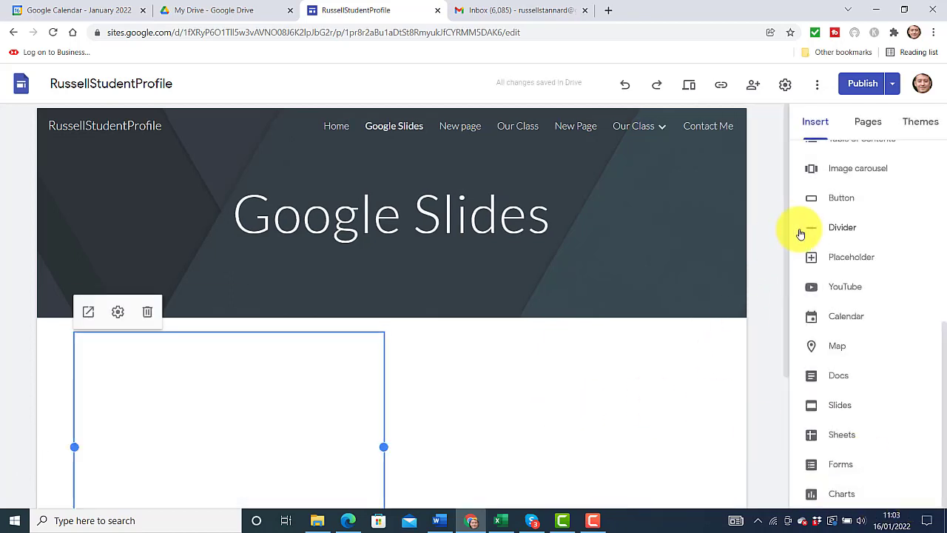
Stretch the embedded presentation to full page width and make it taller
{"action": "scroll", "coordinate": [788, 259], "scroll_direction": "down", "scroll_amount": 2}
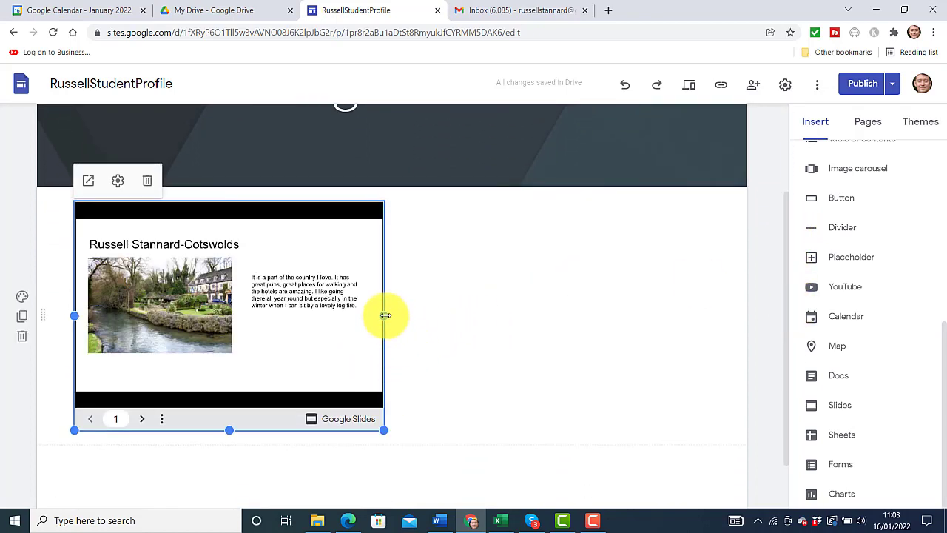
{"action": "left_click_drag", "start_coordinate": [385, 316], "coordinate": [719, 326]}
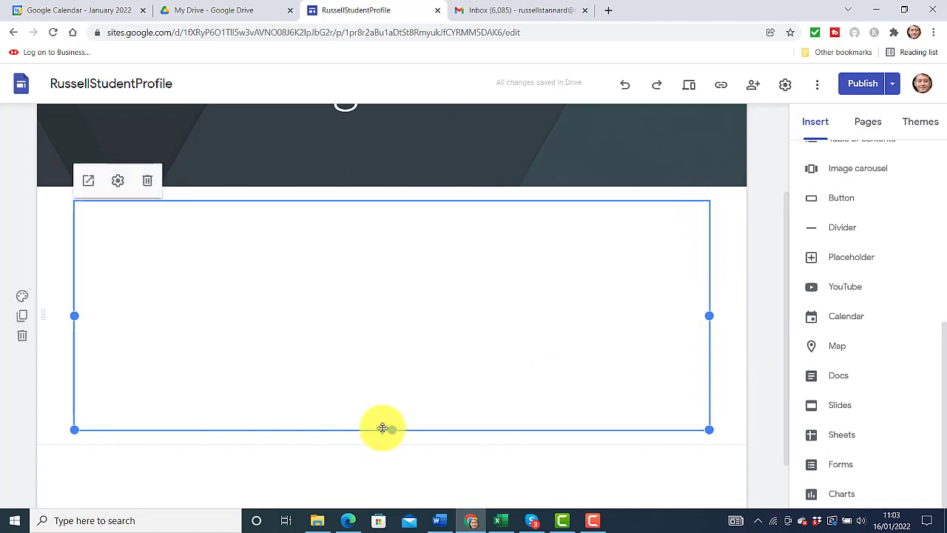
{"action": "left_click_drag", "start_coordinate": [382, 428], "coordinate": [387, 501]}
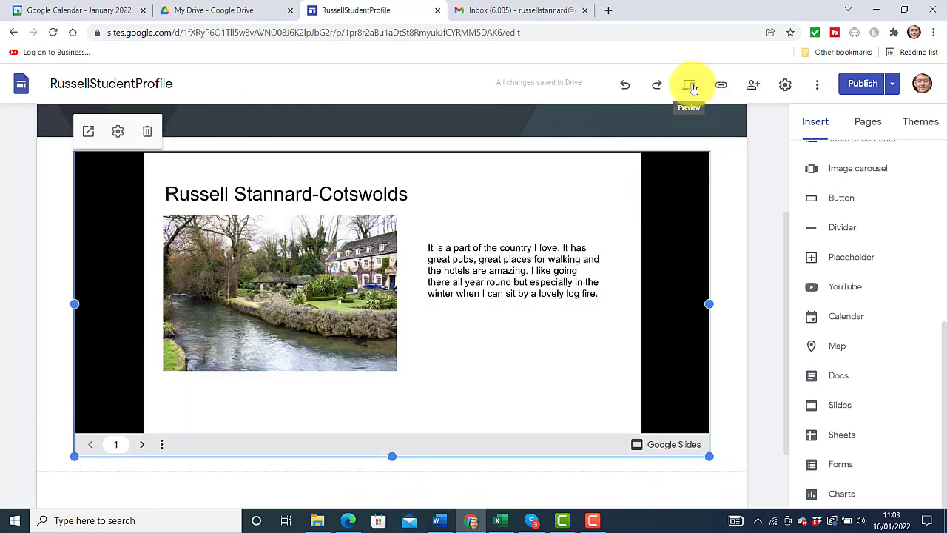
{"action": "left_click", "coordinate": [691, 87]}
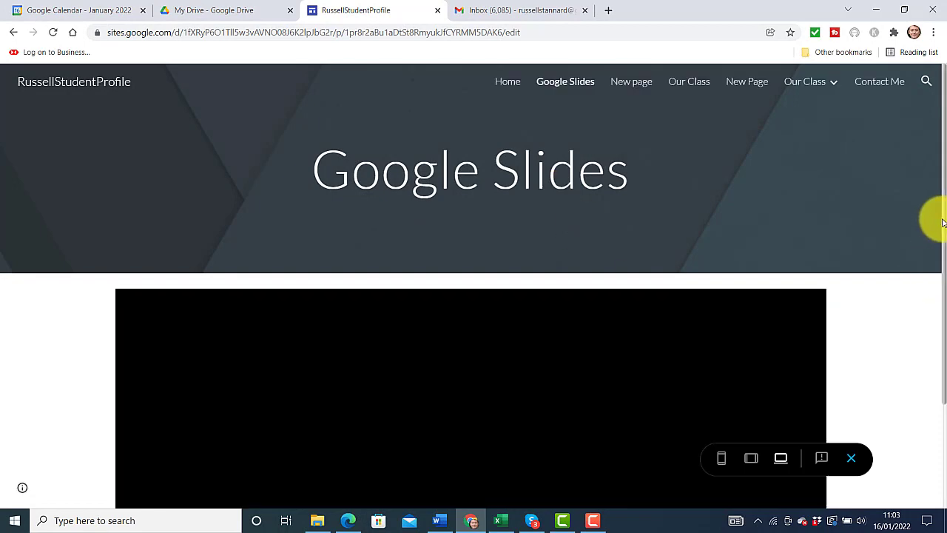
{"action": "left_click_drag", "start_coordinate": [943, 220], "coordinate": [942, 338]}
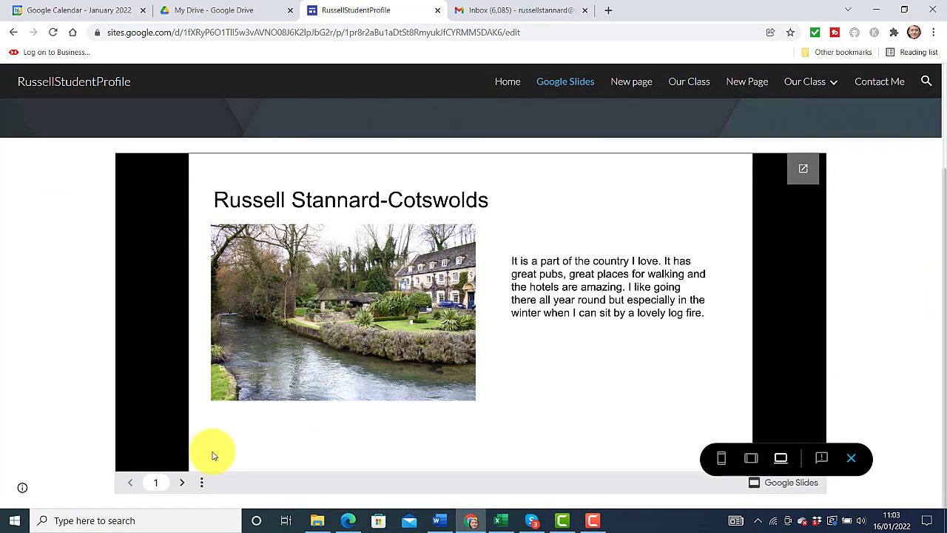
{"action": "left_click", "coordinate": [182, 483]}
{"action": "left_click", "coordinate": [183, 482]}
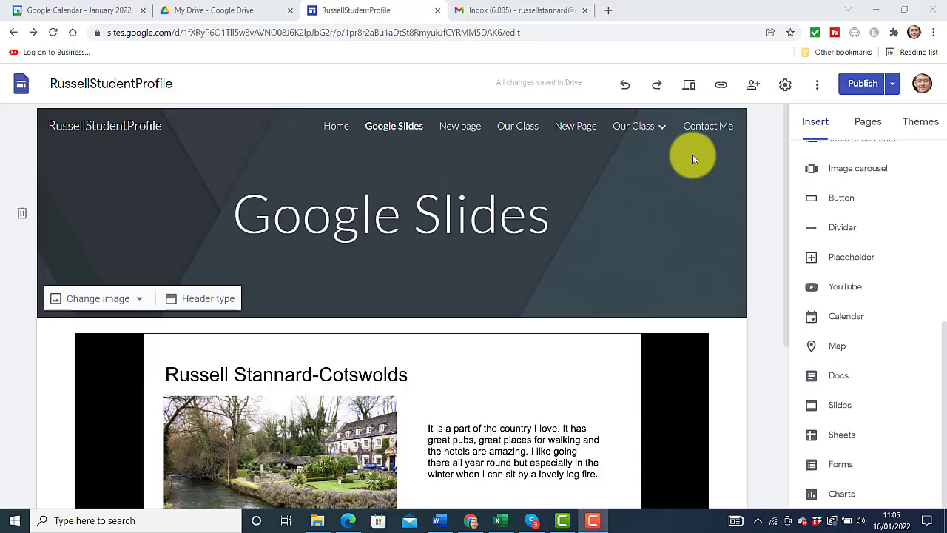
Create a new site page named Google Document
{"action": "left_click", "coordinate": [869, 131]}
{"action": "mouse_move", "coordinate": [868, 466]}
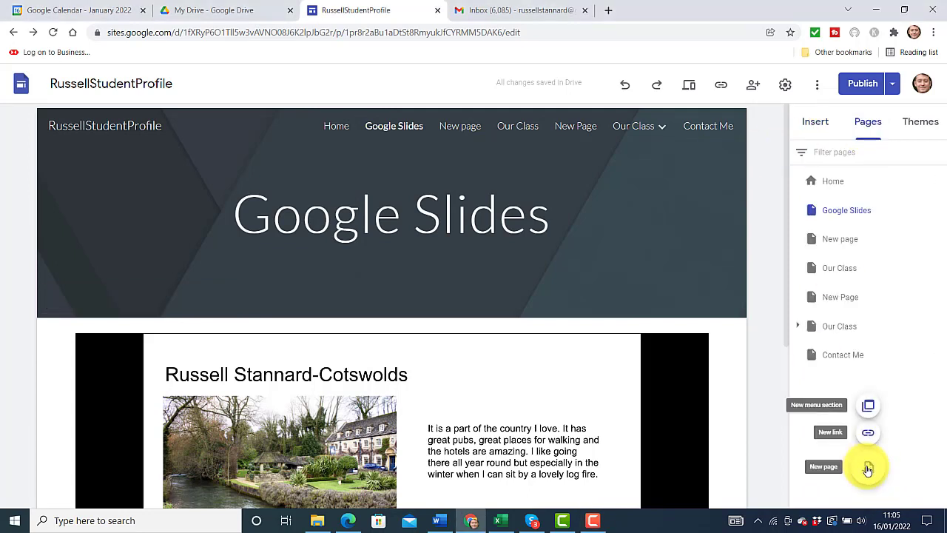
{"action": "left_click", "coordinate": [868, 468]}
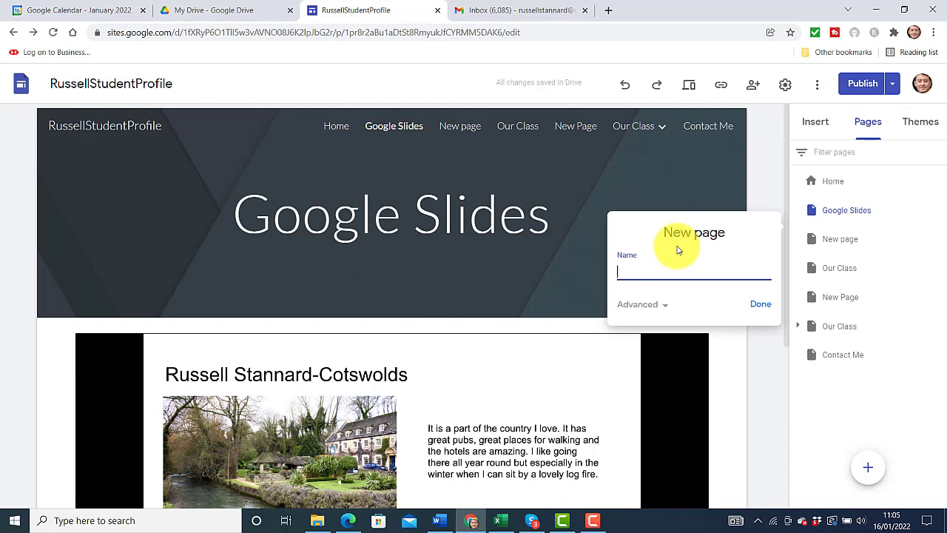
{"action": "type", "text": "GoogleDDocument"}
{"action": "left_click", "coordinate": [762, 305]}
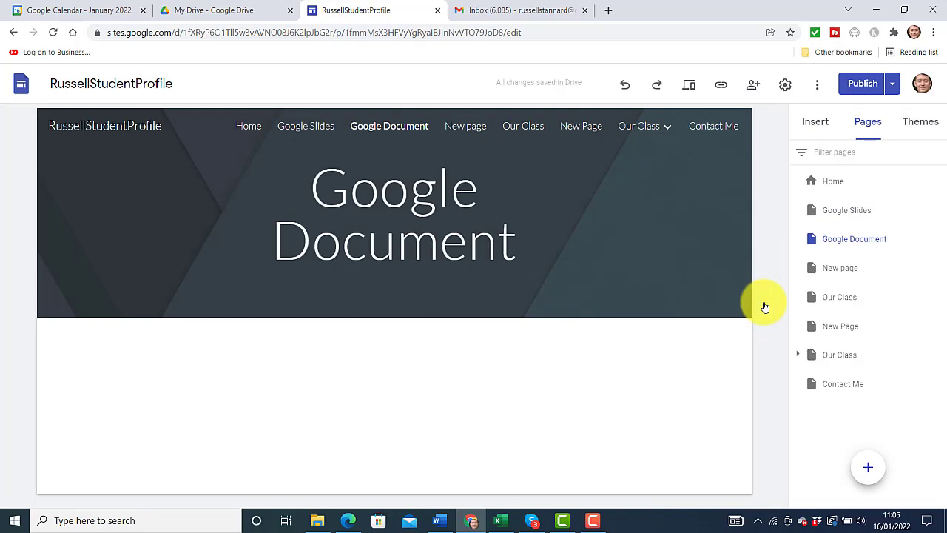
Embed the 'Have you ever used a Platform?' doc and preview the page
{"action": "left_click", "coordinate": [809, 124]}
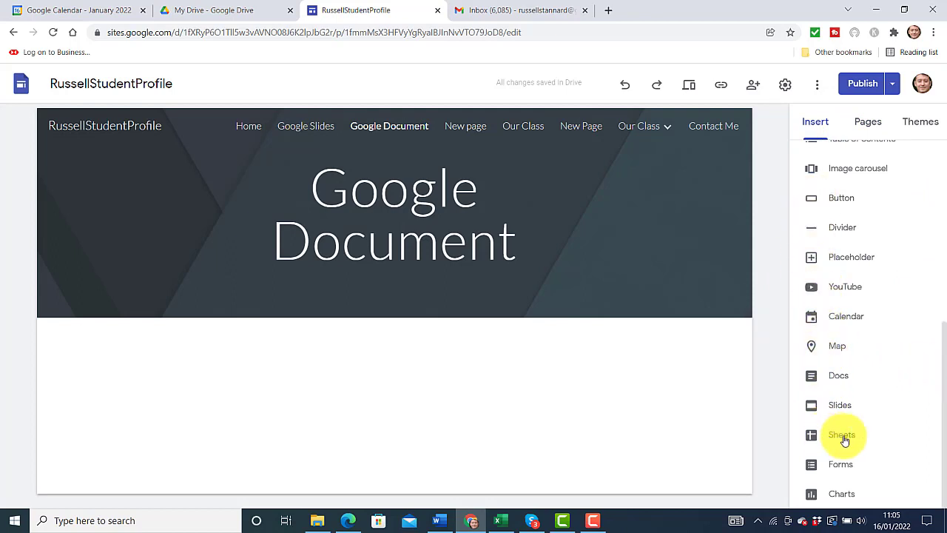
{"action": "left_click", "coordinate": [834, 380]}
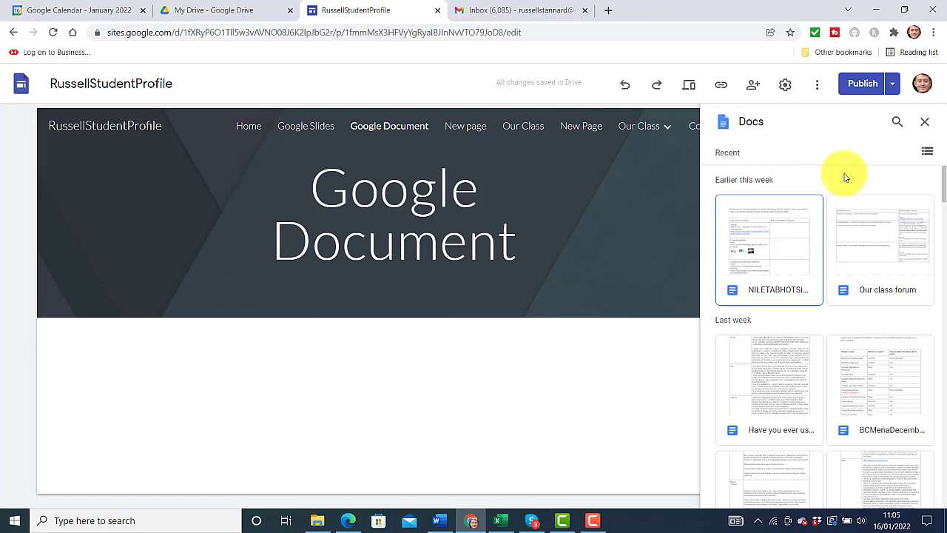
{"action": "left_click", "coordinate": [766, 391]}
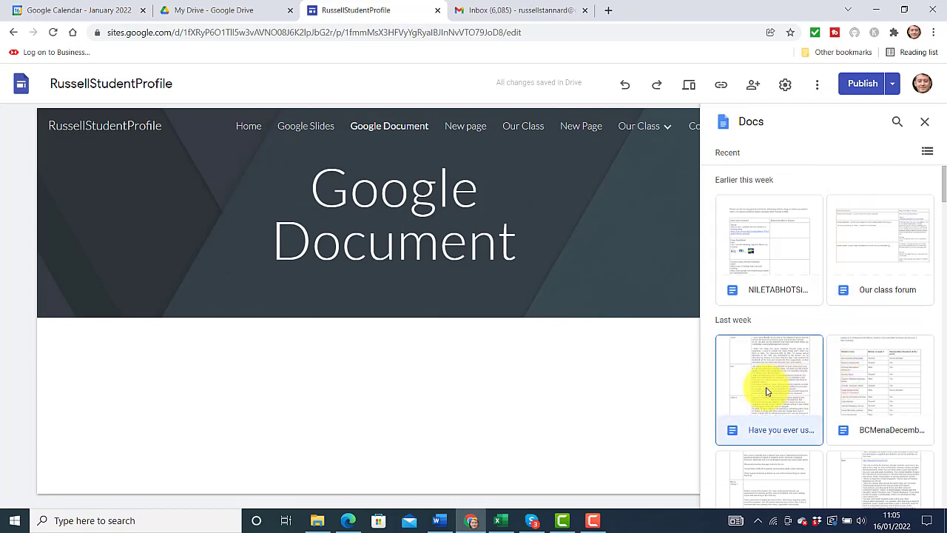
{"action": "left_click", "coordinate": [908, 493]}
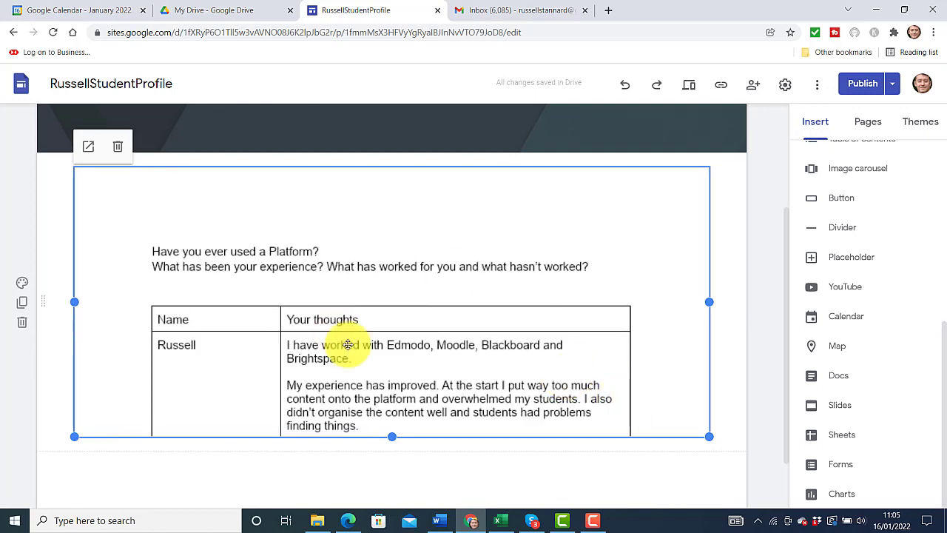
{"action": "left_click", "coordinate": [689, 86]}
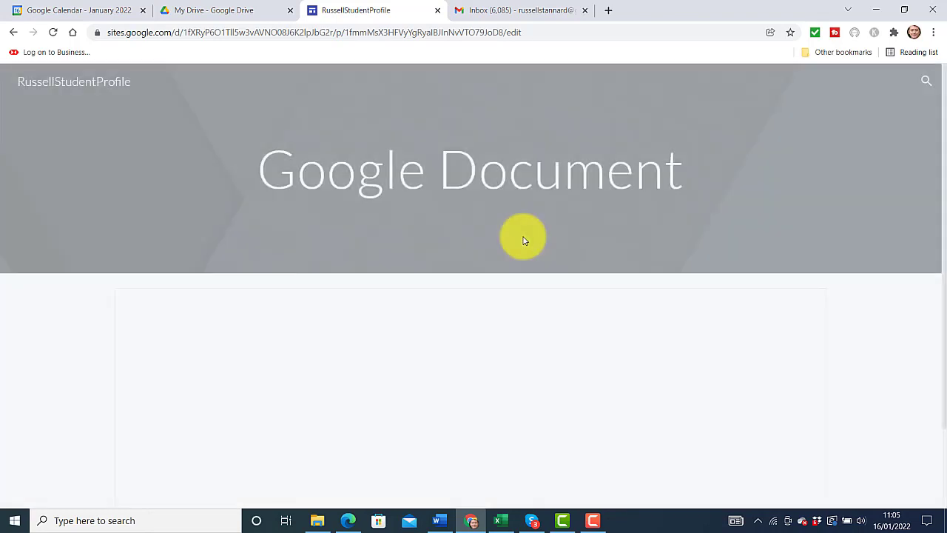
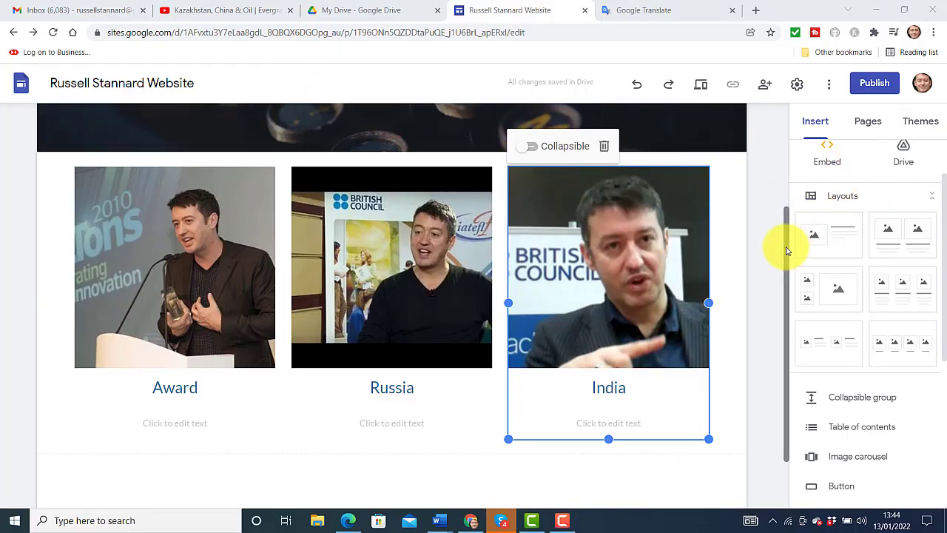
Apply the Level theme from the Themes list to the whole site
{"action": "left_click_drag", "start_coordinate": [789, 249], "coordinate": [789, 119]}
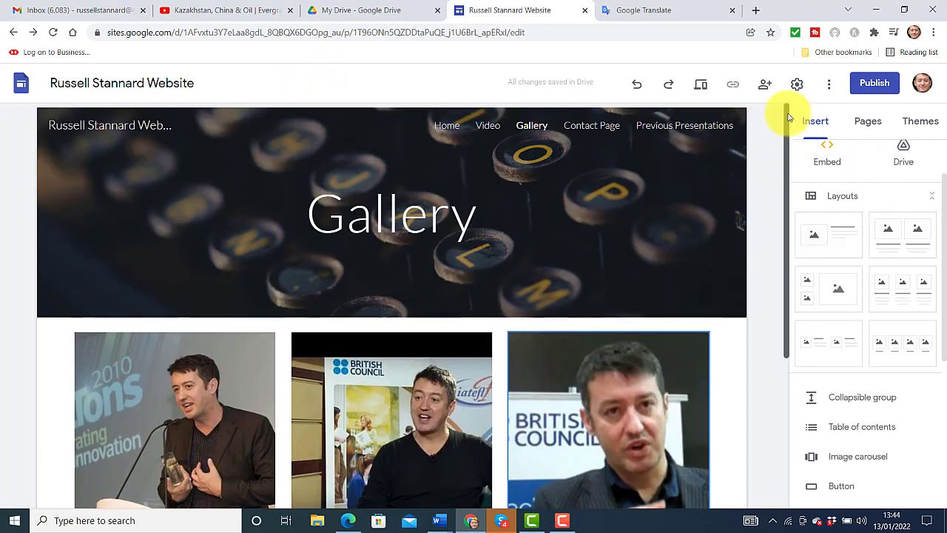
{"action": "left_click", "coordinate": [927, 125]}
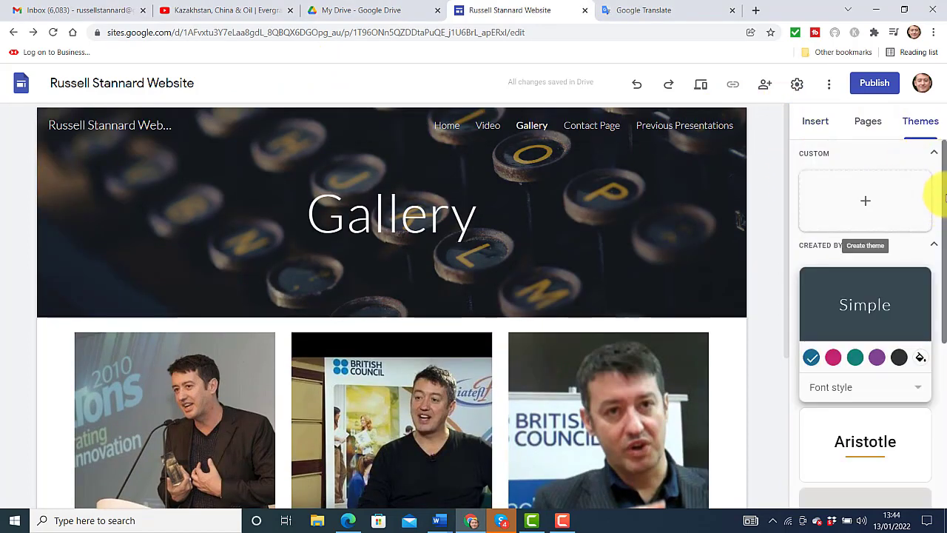
{"action": "left_click_drag", "start_coordinate": [944, 196], "coordinate": [941, 304]}
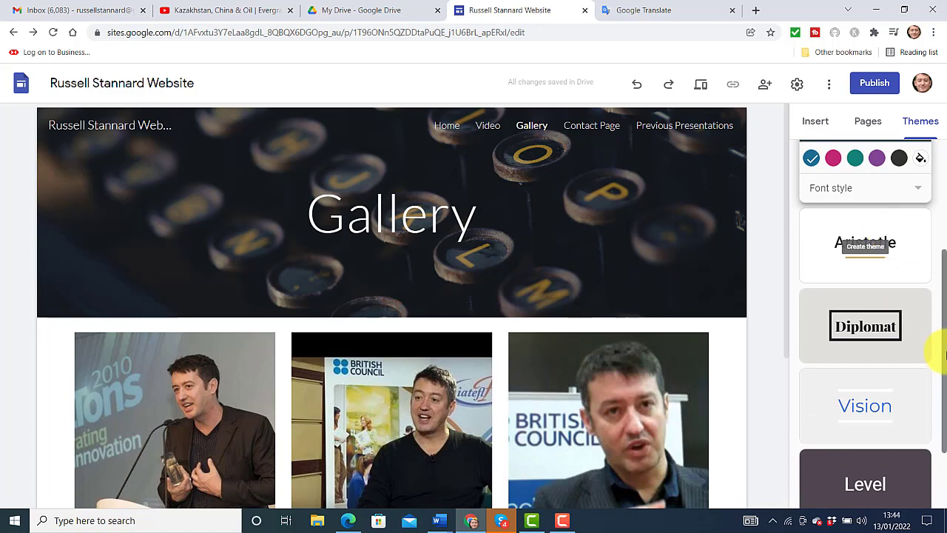
{"action": "left_click_drag", "start_coordinate": [943, 323], "coordinate": [945, 407]}
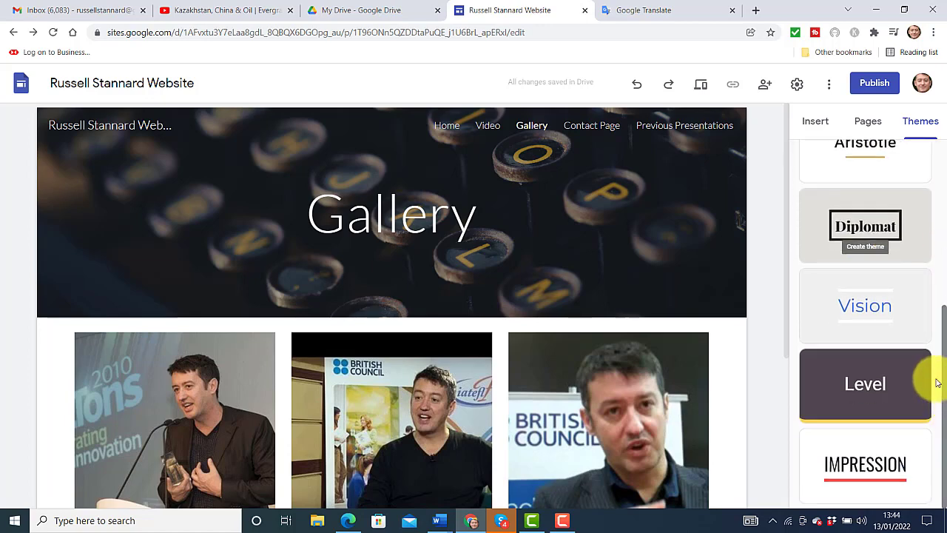
{"action": "left_click", "coordinate": [860, 383]}
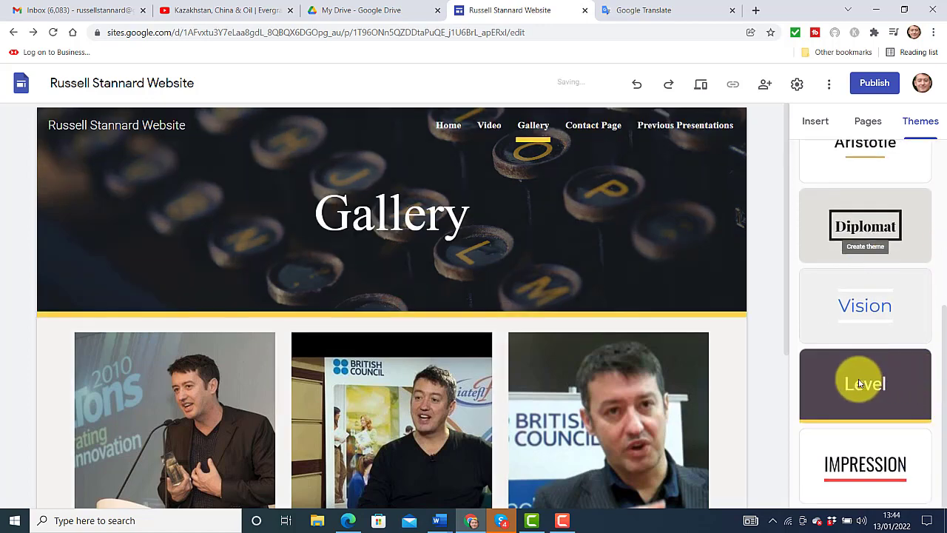
Go to the Home page and try the Level theme's green colour
{"action": "left_click", "coordinate": [435, 125]}
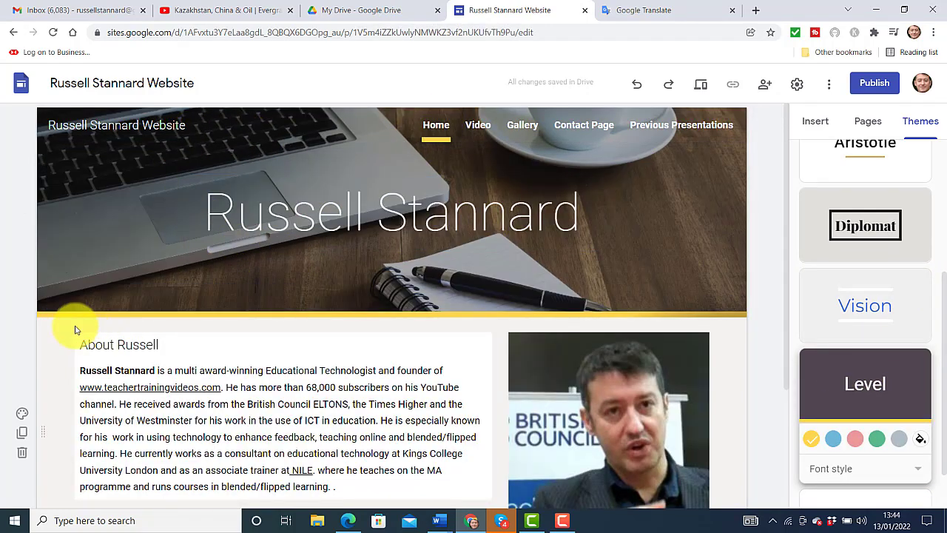
{"action": "mouse_move", "coordinate": [788, 218]}
{"action": "left_mouse_down"}
{"action": "mouse_move", "coordinate": [789, 326]}
{"action": "mouse_move", "coordinate": [788, 219]}
{"action": "left_mouse_up"}
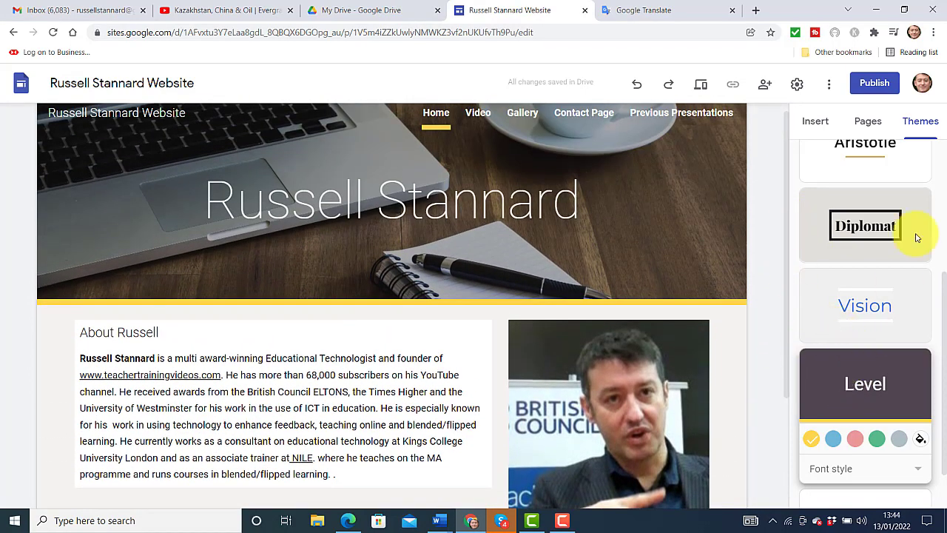
{"action": "left_click", "coordinate": [878, 440]}
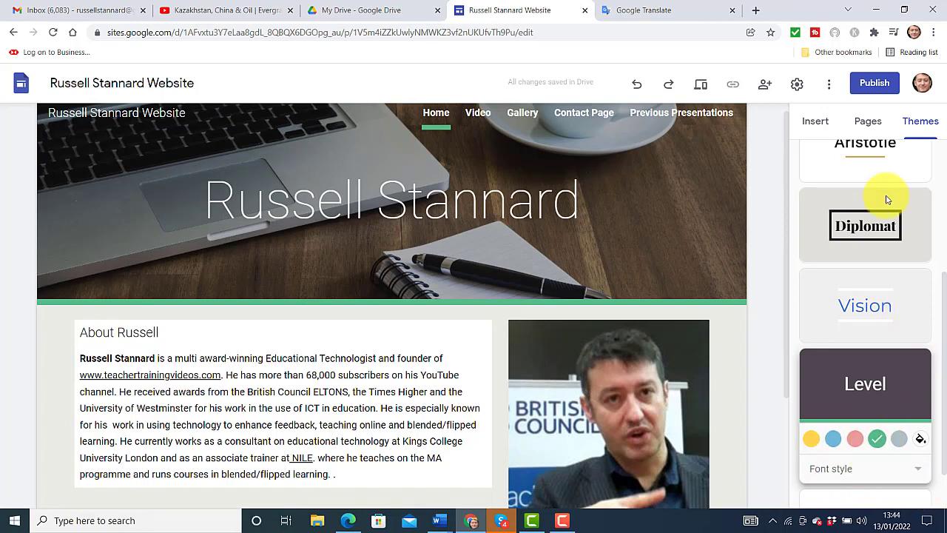
Apply the Diplomat theme in its navy-purple colour and show the site's page list
{"action": "left_click", "coordinate": [853, 226]}
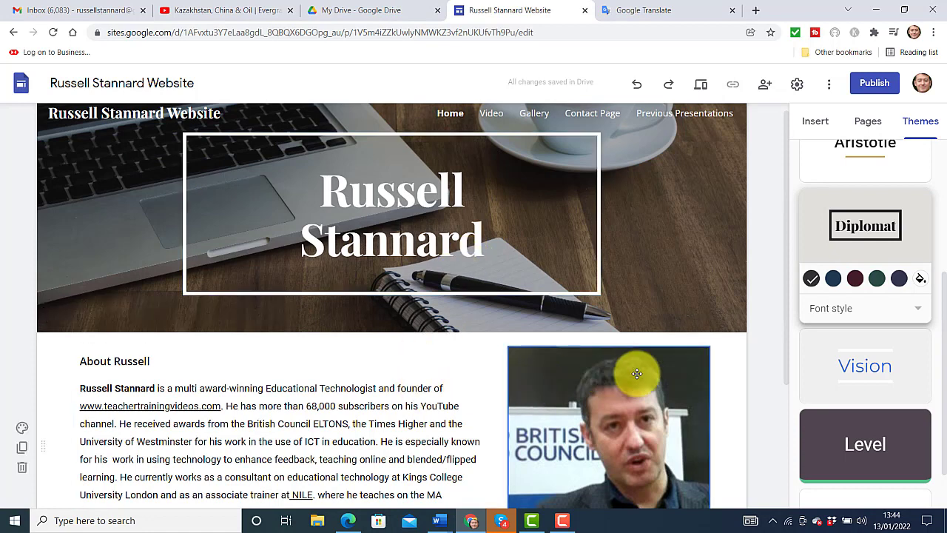
{"action": "left_click", "coordinate": [897, 279]}
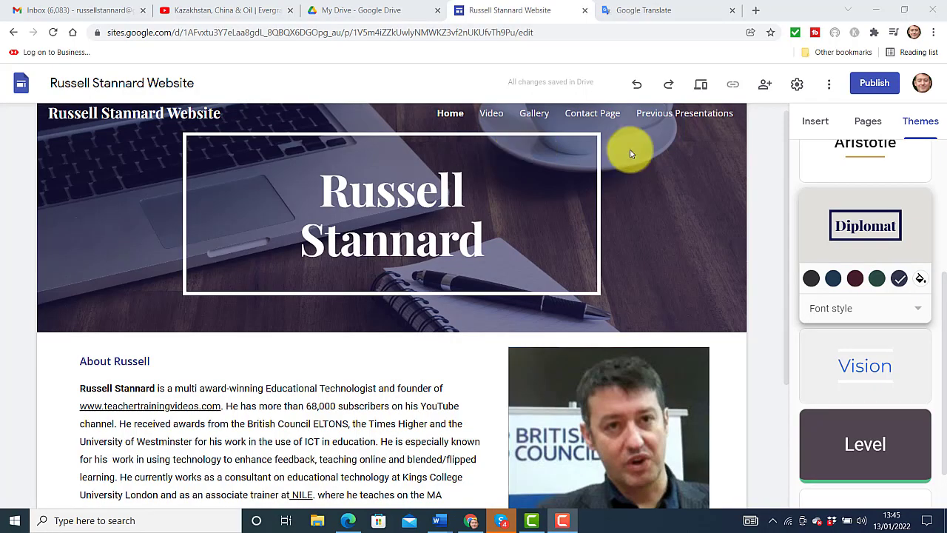
{"action": "left_click", "coordinate": [869, 123]}
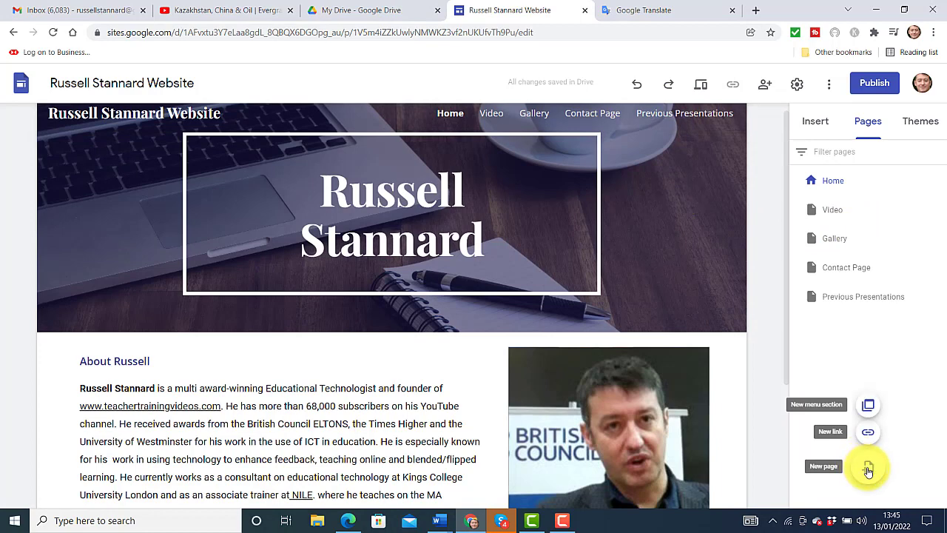
Create two new pages, Video 1 and Video 2
{"action": "left_click", "coordinate": [866, 467]}
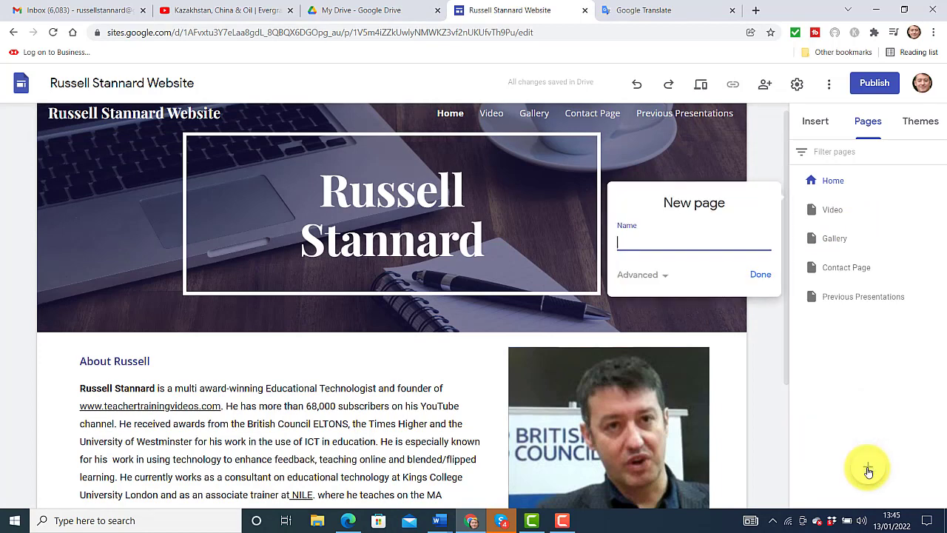
{"action": "type", "text": "Video 1"}
{"action": "left_click", "coordinate": [768, 276]}
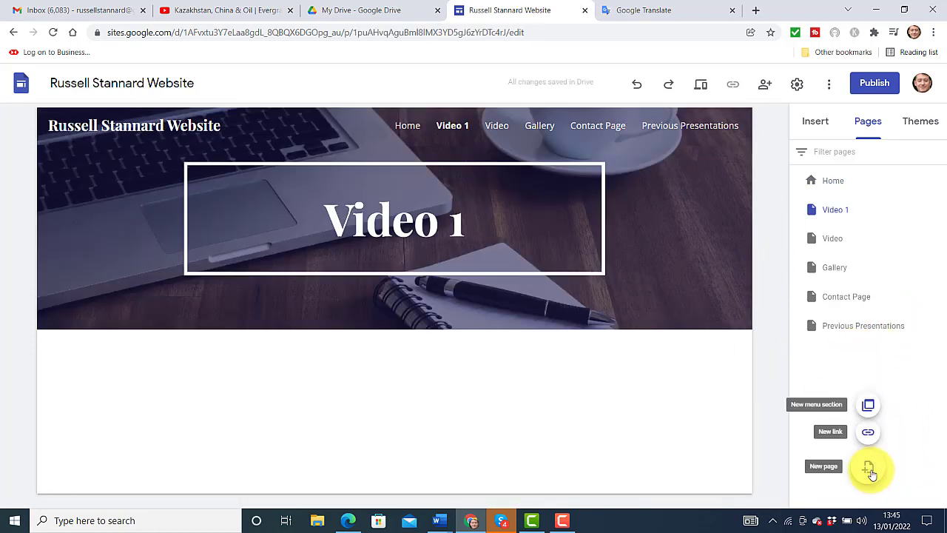
{"action": "left_click", "coordinate": [872, 474]}
{"action": "type", "text": "V"}
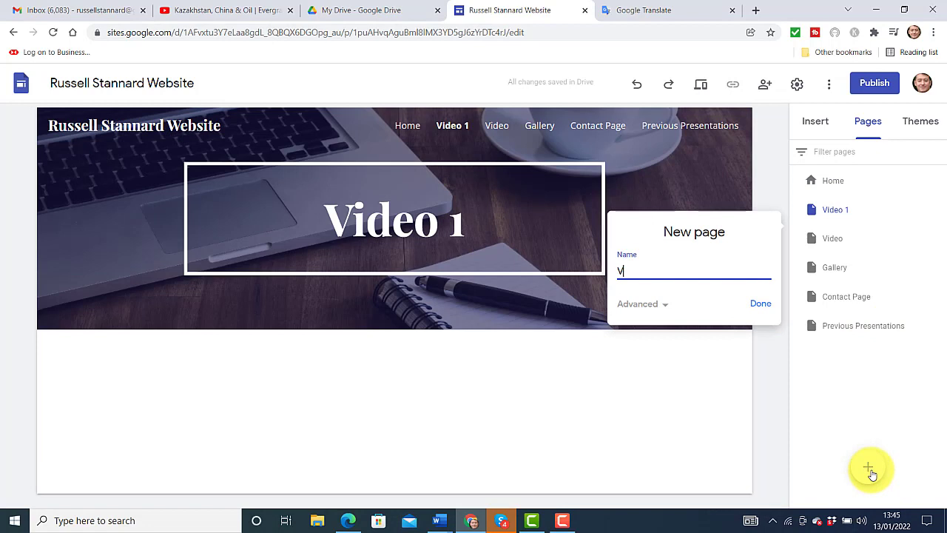
{"action": "type", "text": "od"}
{"action": "type", "text": "ideo 2"}
{"action": "left_click", "coordinate": [761, 305]}
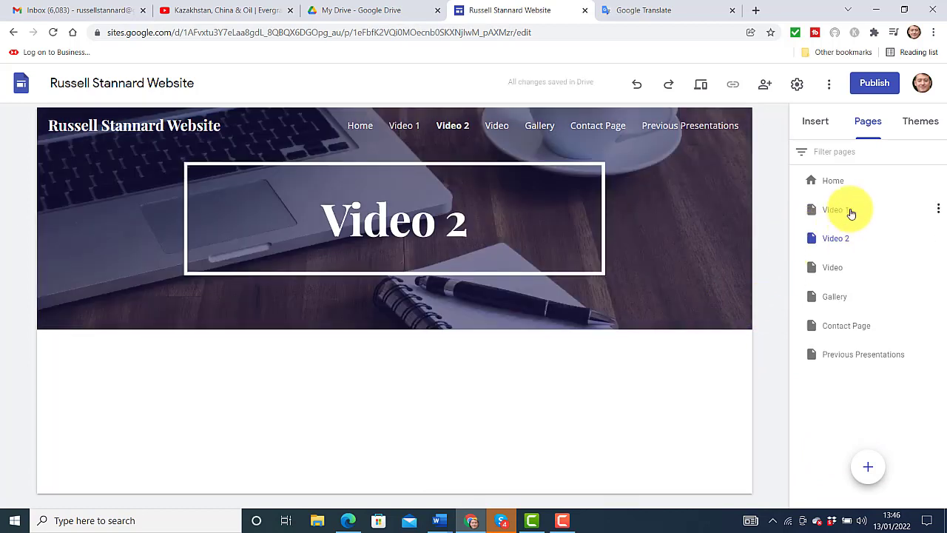
Nest Video 1 and Video 2 under the Video page and open Video 2
{"action": "left_click_drag", "start_coordinate": [836, 212], "coordinate": [841, 268]}
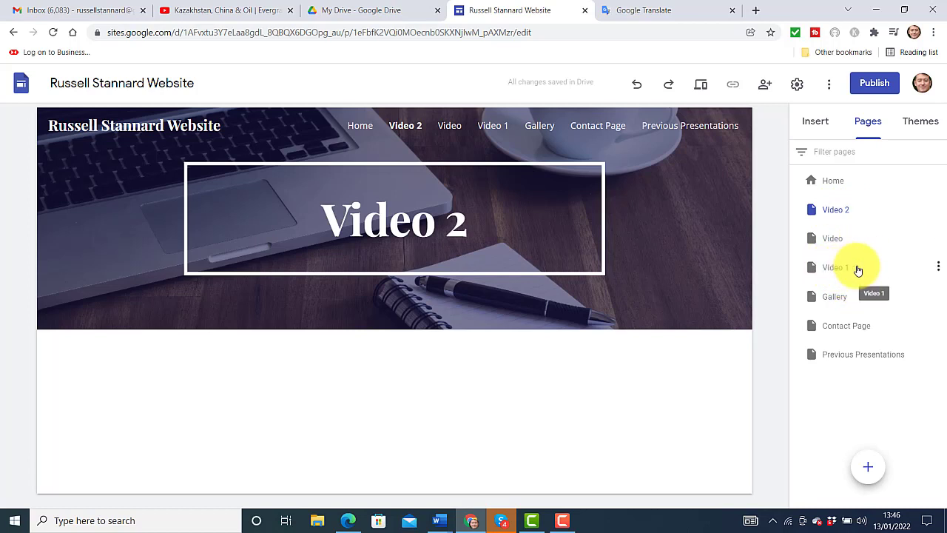
{"action": "left_click", "coordinate": [822, 273]}
{"action": "left_click_drag", "start_coordinate": [814, 271], "coordinate": [878, 239]}
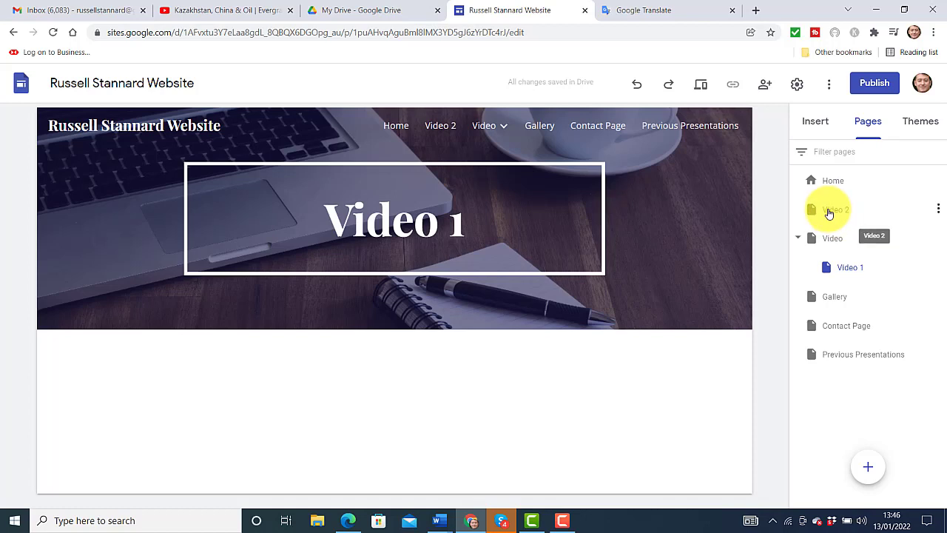
{"action": "left_click_drag", "start_coordinate": [847, 215], "coordinate": [855, 239]}
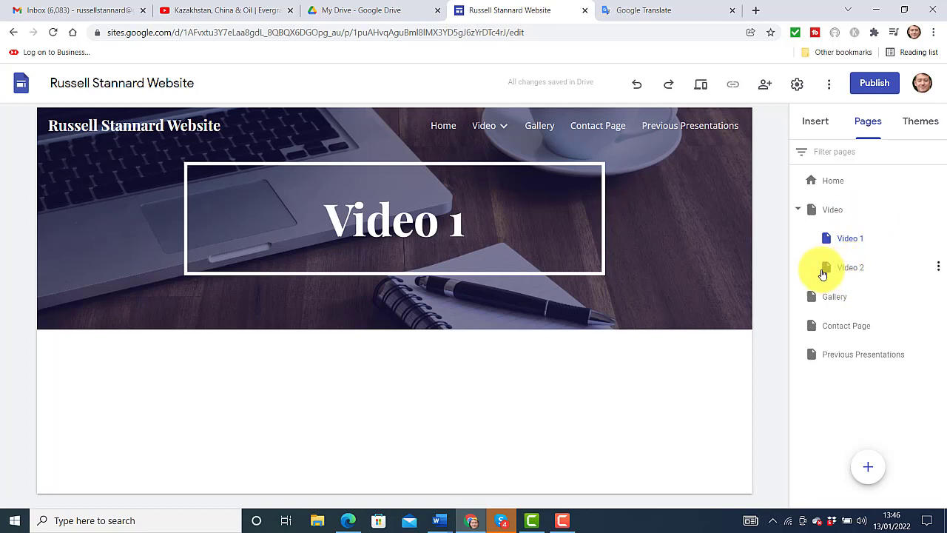
{"action": "left_click", "coordinate": [811, 271]}
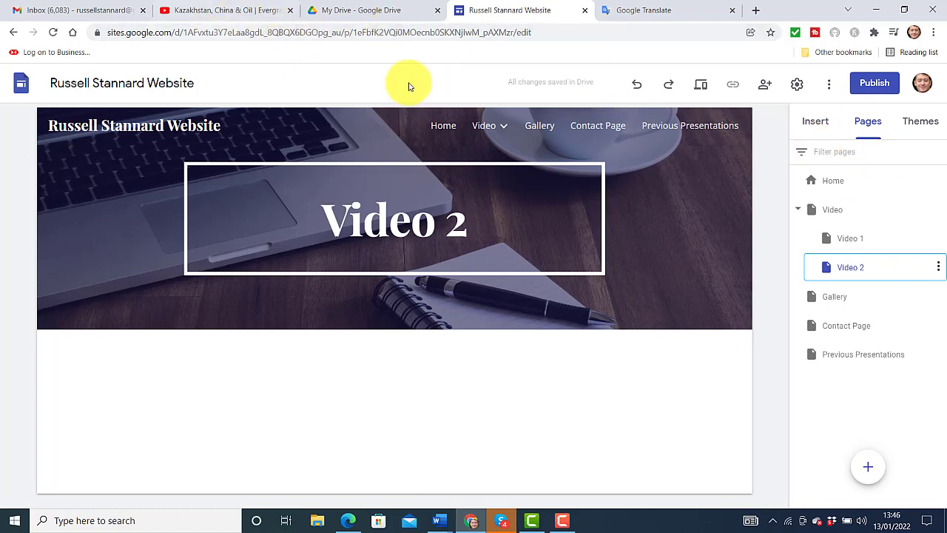
Browse the Video, Video 1 and Video 2 pages from the navigation dropdown
{"action": "mouse_move", "coordinate": [496, 135]}
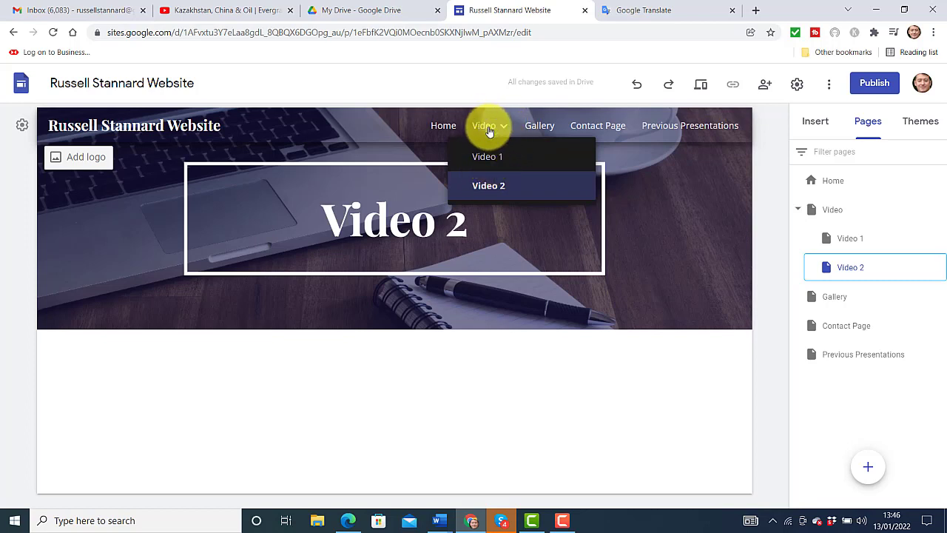
{"action": "left_click", "coordinate": [489, 131]}
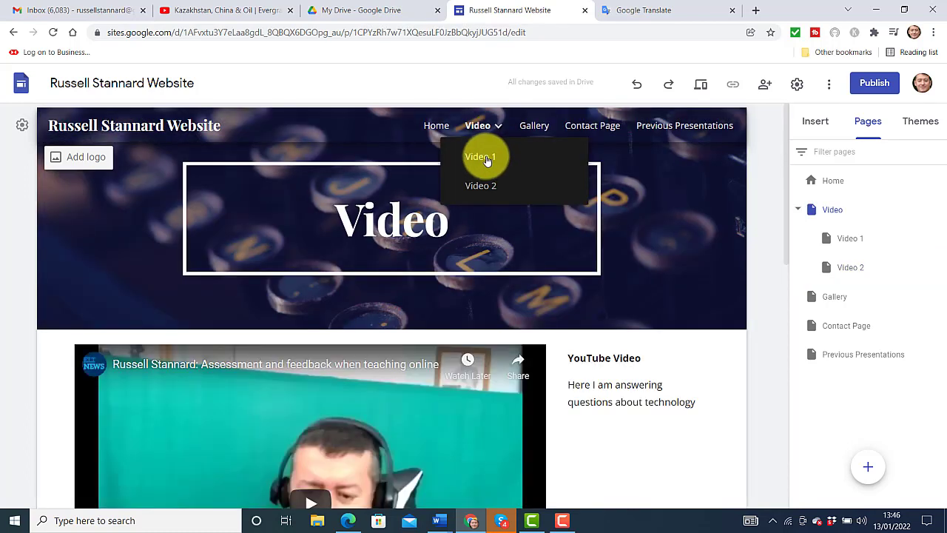
{"action": "left_click", "coordinate": [482, 158]}
{"action": "mouse_move", "coordinate": [503, 127]}
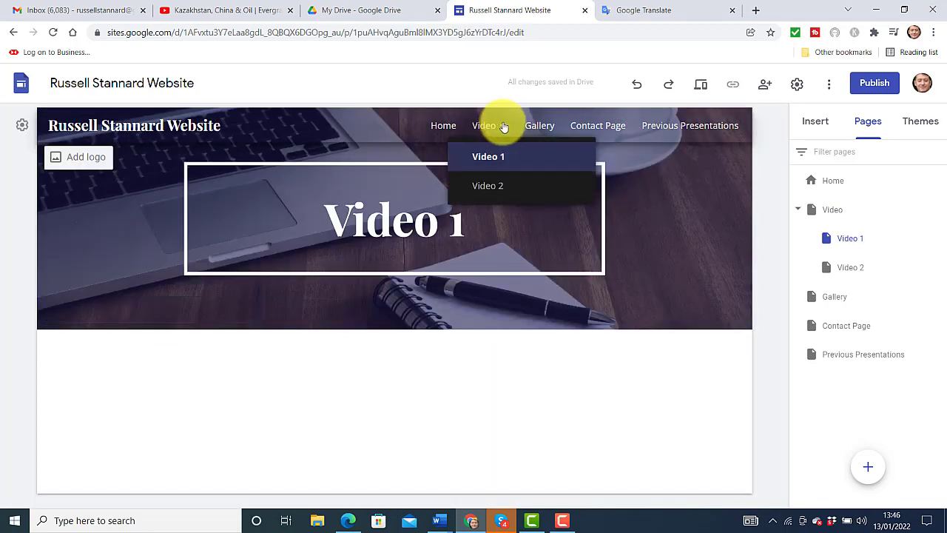
{"action": "left_click", "coordinate": [486, 186]}
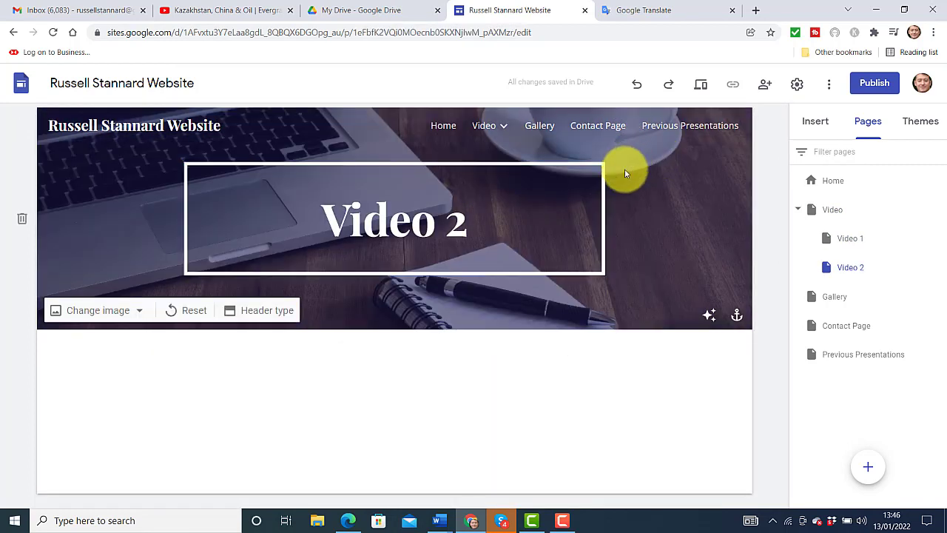
Add Video 3 and Video 4 as subpages of Video, then return to the Video page
{"action": "mouse_move", "coordinate": [885, 217]}
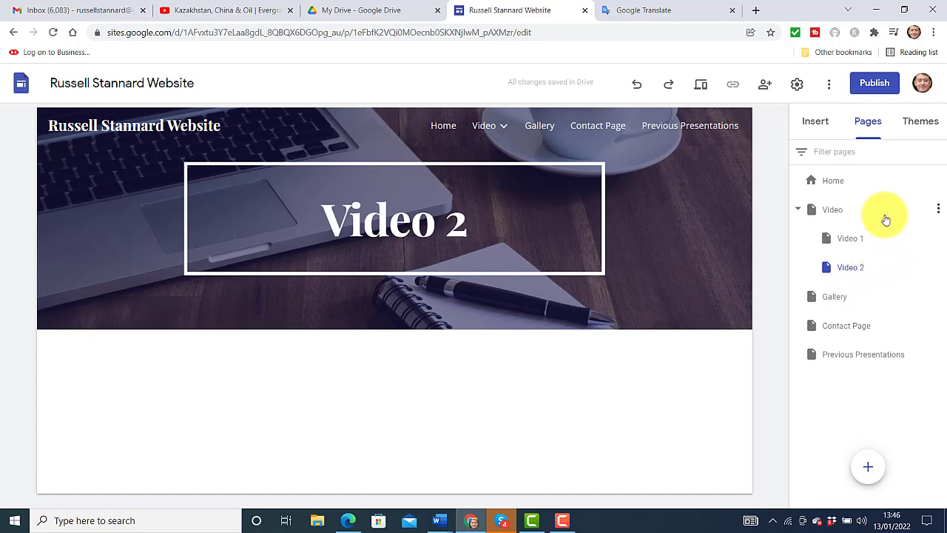
{"action": "left_click", "coordinate": [937, 210]}
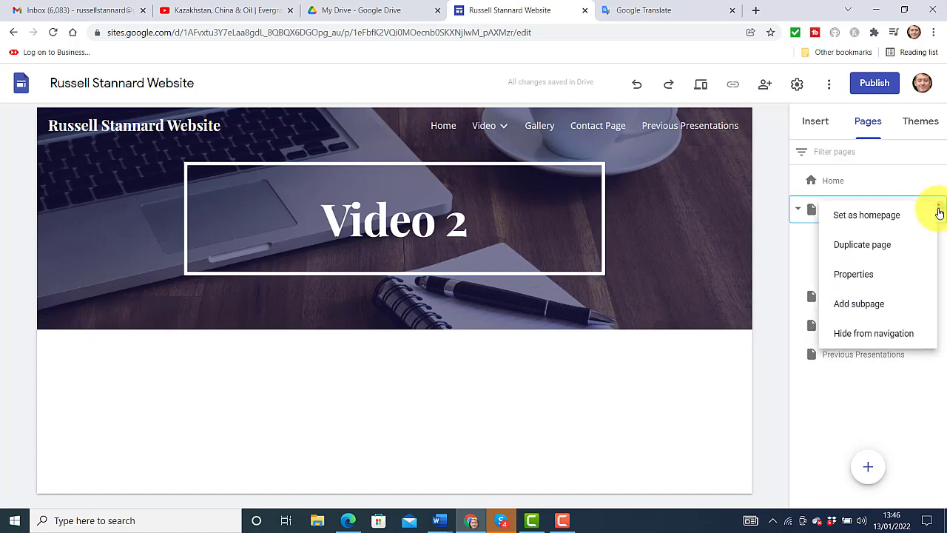
{"action": "left_click", "coordinate": [861, 305]}
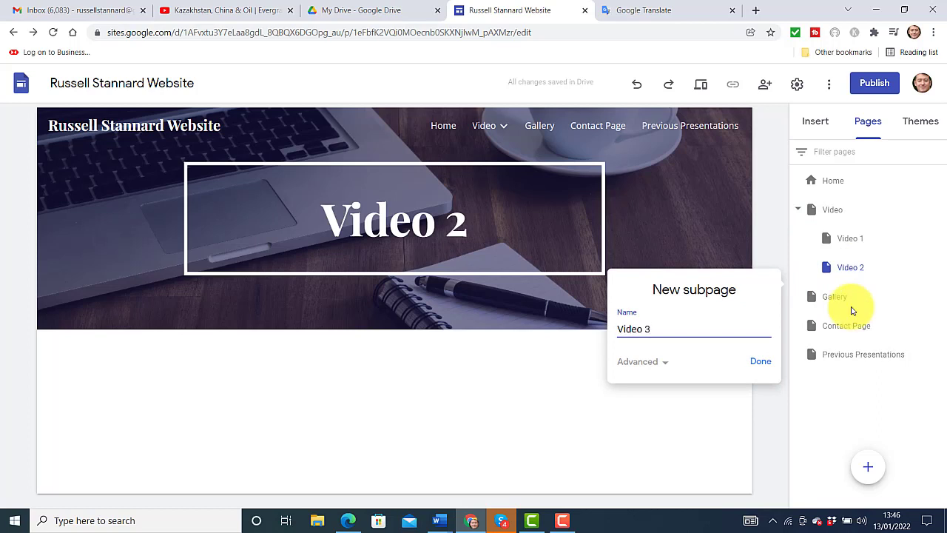
{"action": "left_click", "coordinate": [761, 362]}
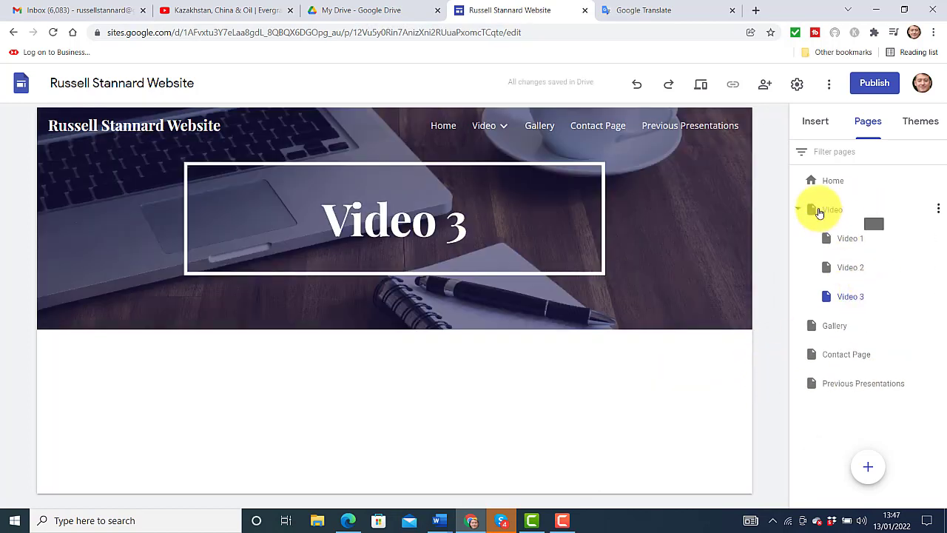
{"action": "left_click_drag", "start_coordinate": [820, 212], "coordinate": [851, 215]}
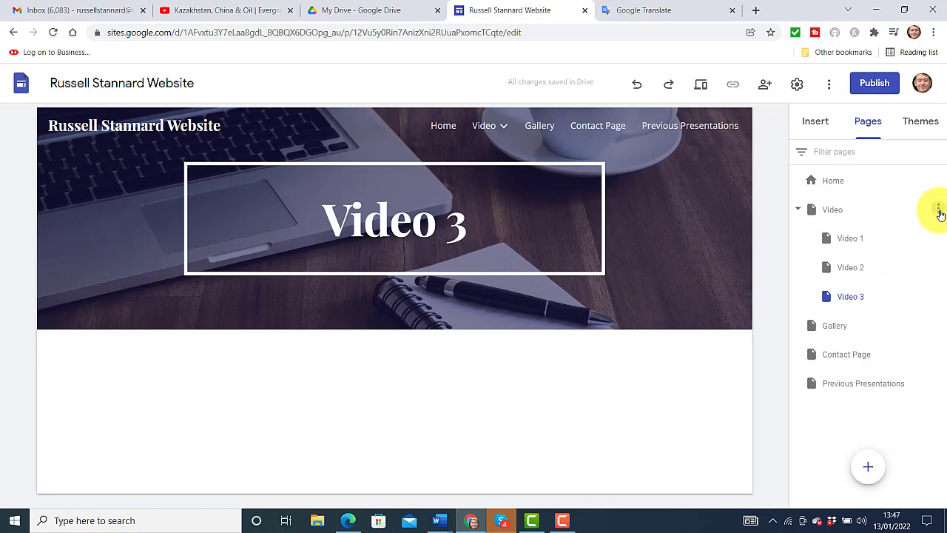
{"action": "left_click", "coordinate": [938, 211]}
{"action": "left_click", "coordinate": [870, 309]}
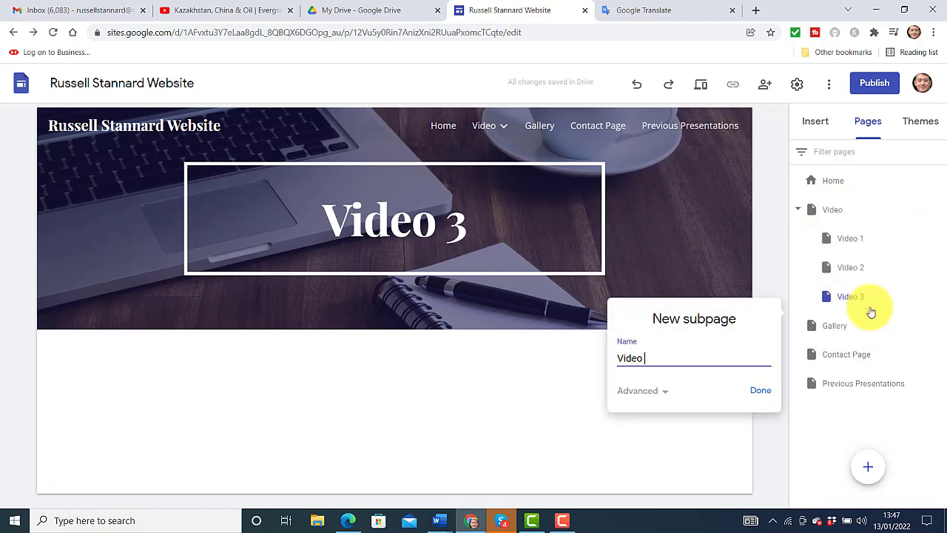
{"action": "left_click", "coordinate": [760, 391]}
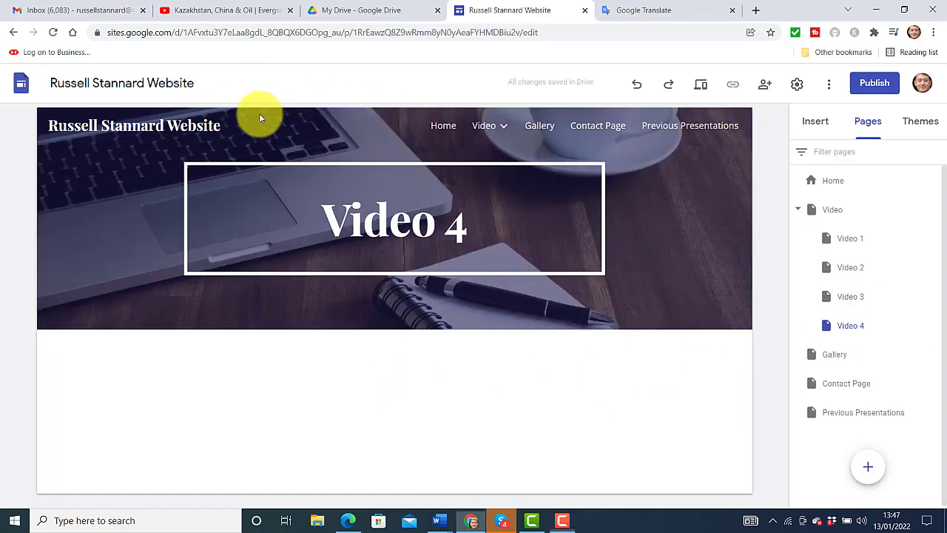
{"action": "mouse_move", "coordinate": [487, 134]}
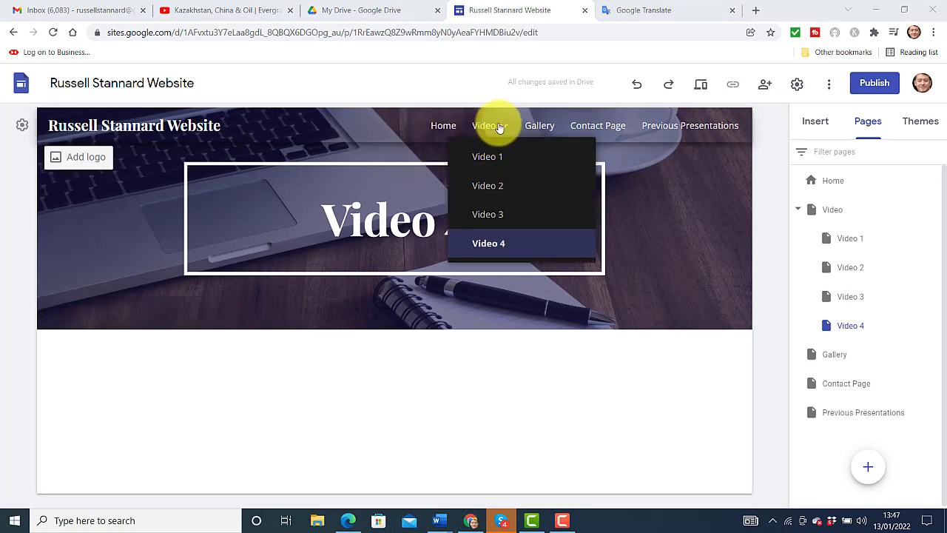
{"action": "left_click", "coordinate": [499, 127]}
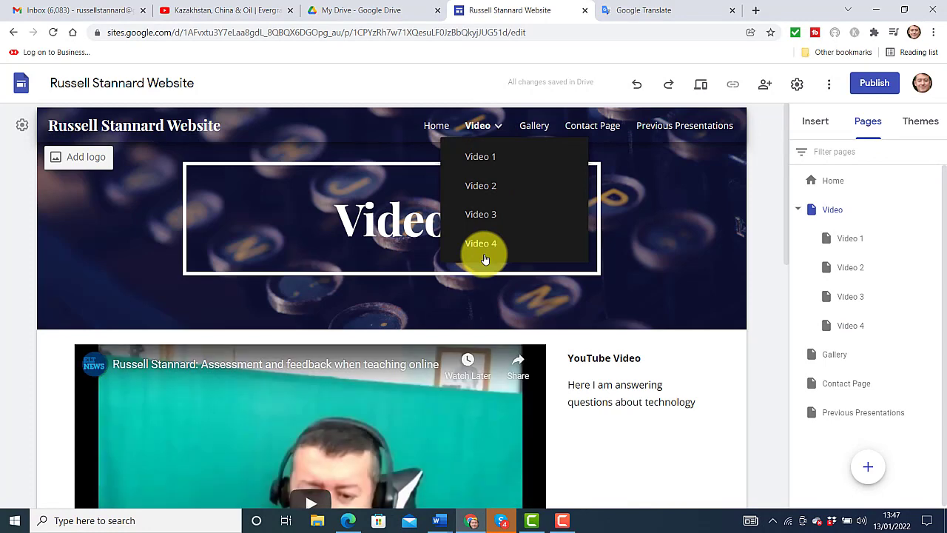
Delete the first YouTube video from the Video page
{"action": "scroll", "coordinate": [788, 187], "scroll_direction": "down", "scroll_amount": 5}
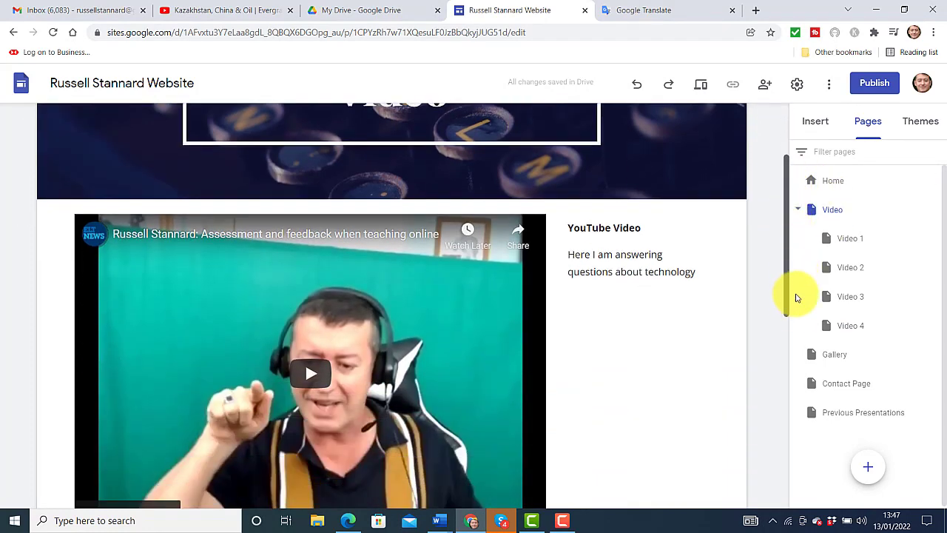
{"action": "scroll", "coordinate": [807, 353], "scroll_direction": "up", "scroll_amount": 5}
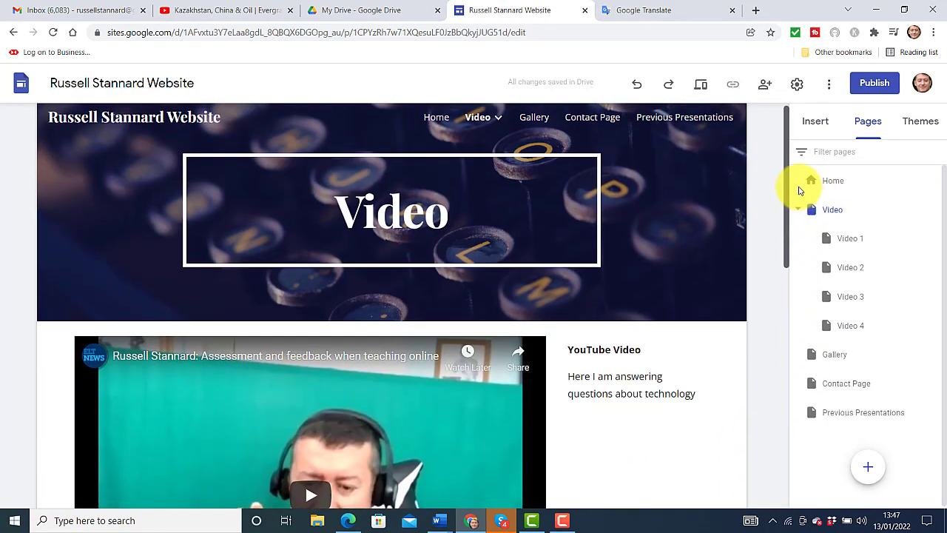
{"action": "mouse_move", "coordinate": [484, 126]}
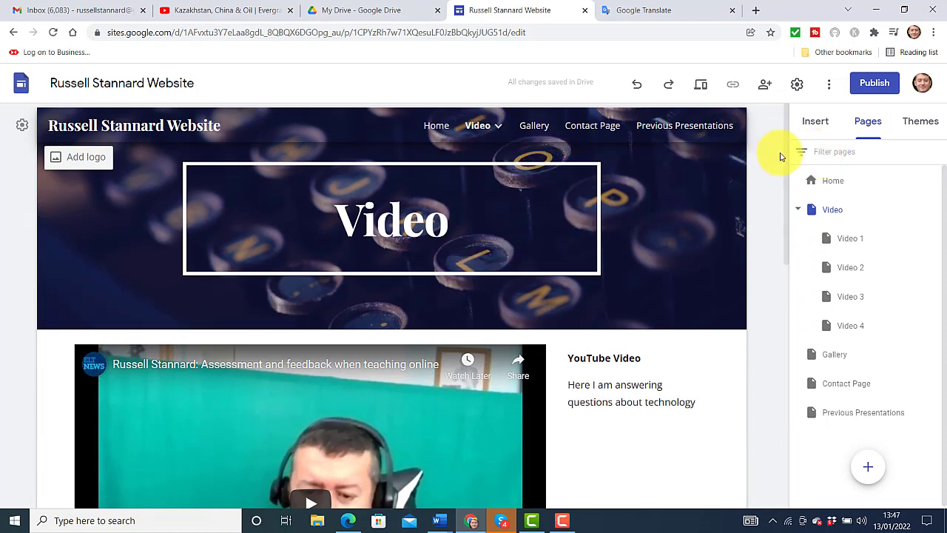
{"action": "left_click_drag", "start_coordinate": [782, 197], "coordinate": [787, 237]}
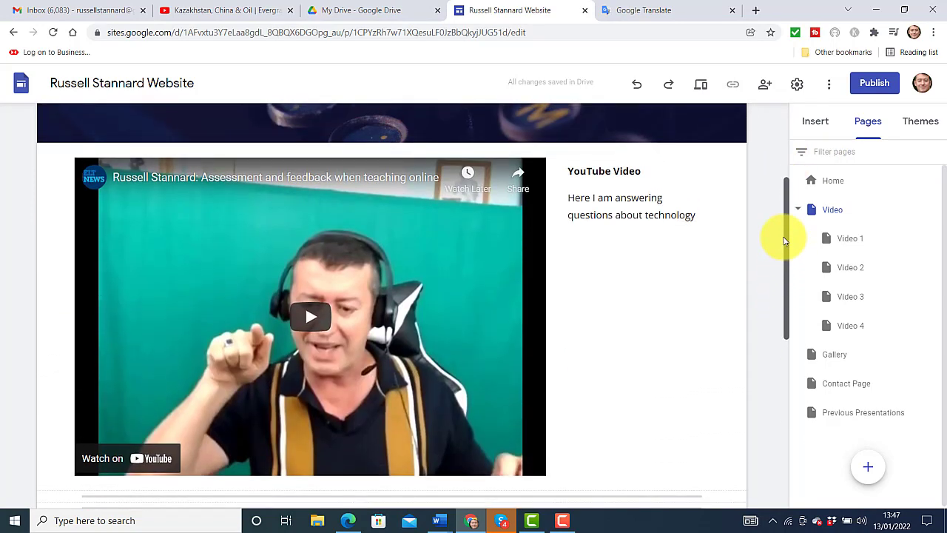
{"action": "left_click", "coordinate": [263, 278]}
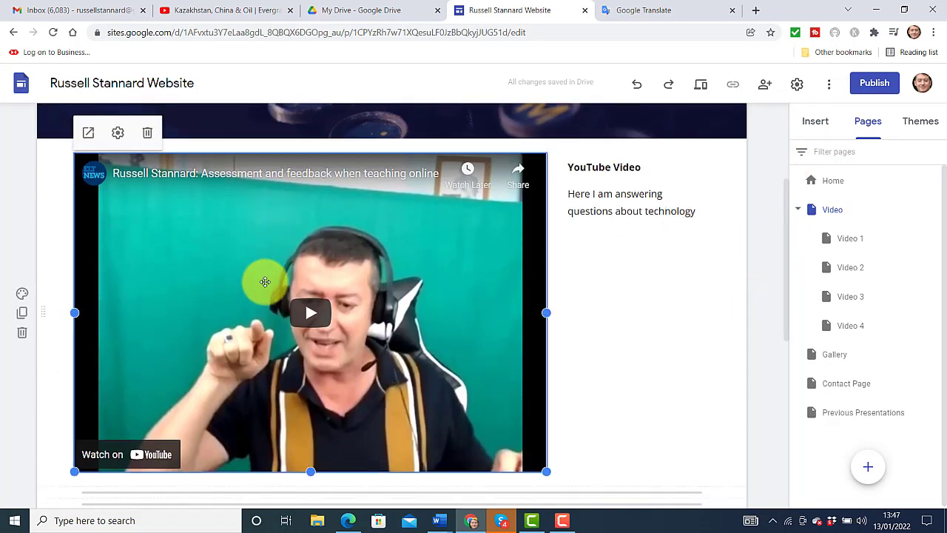
{"action": "key", "text": "Delete"}
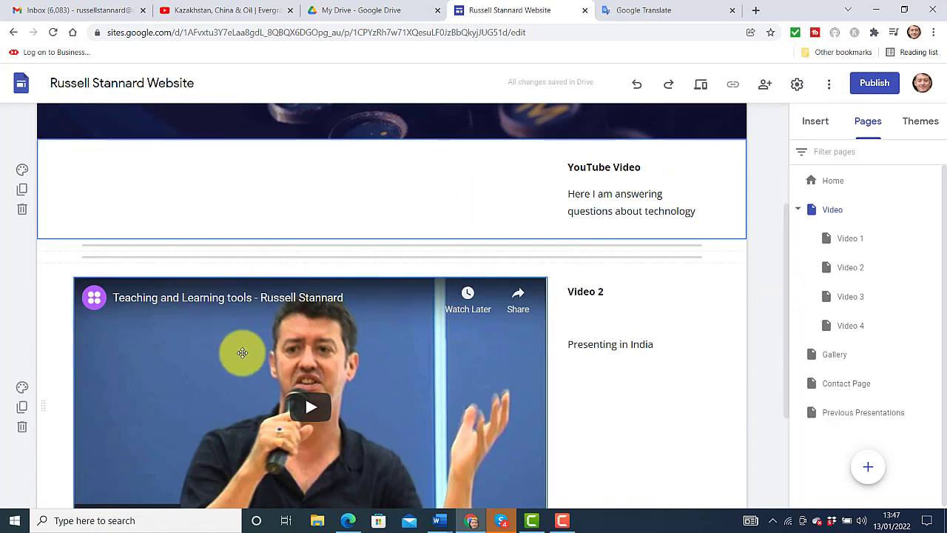
Remove the YouTube Video and Video 2 caption text boxes, leaving empty space below the header
{"action": "left_click", "coordinate": [244, 255]}
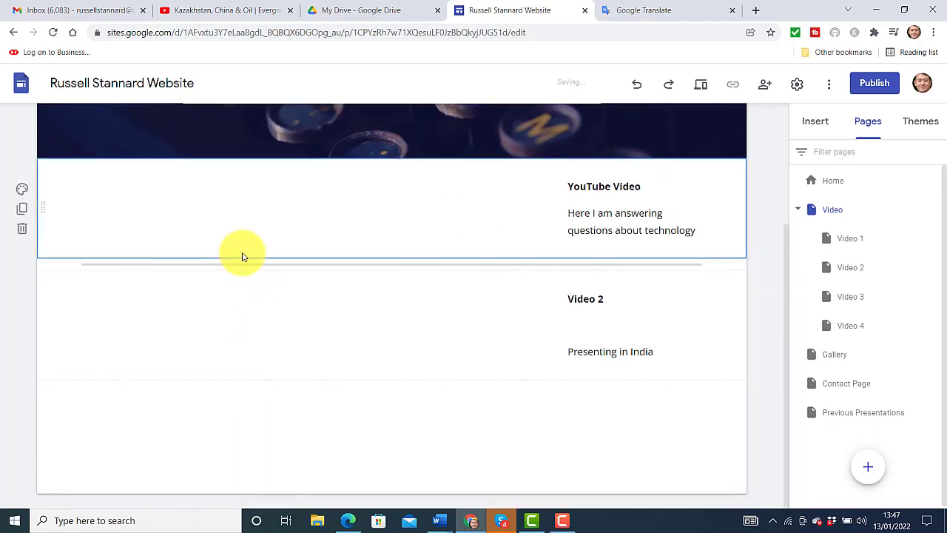
{"action": "left_click", "coordinate": [624, 212]}
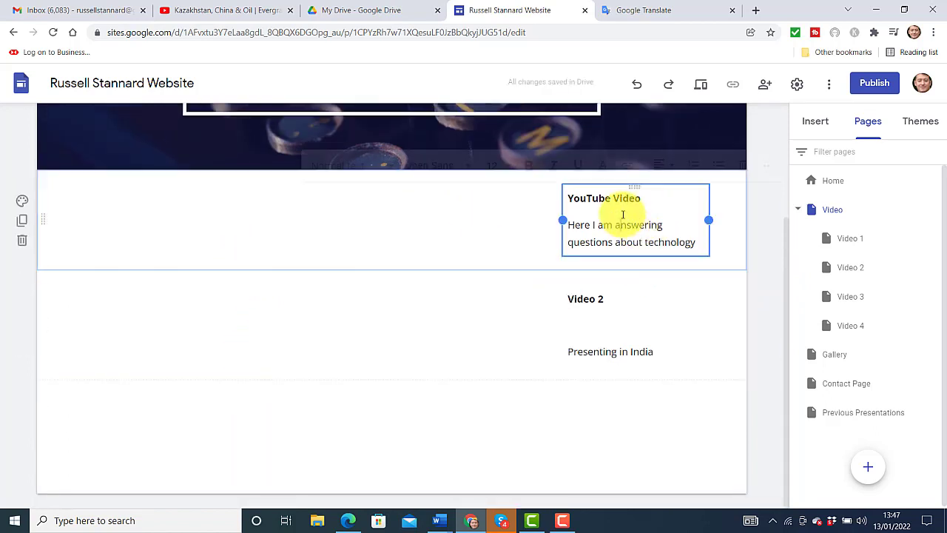
{"action": "left_click", "coordinate": [744, 164]}
{"action": "left_click", "coordinate": [579, 348]}
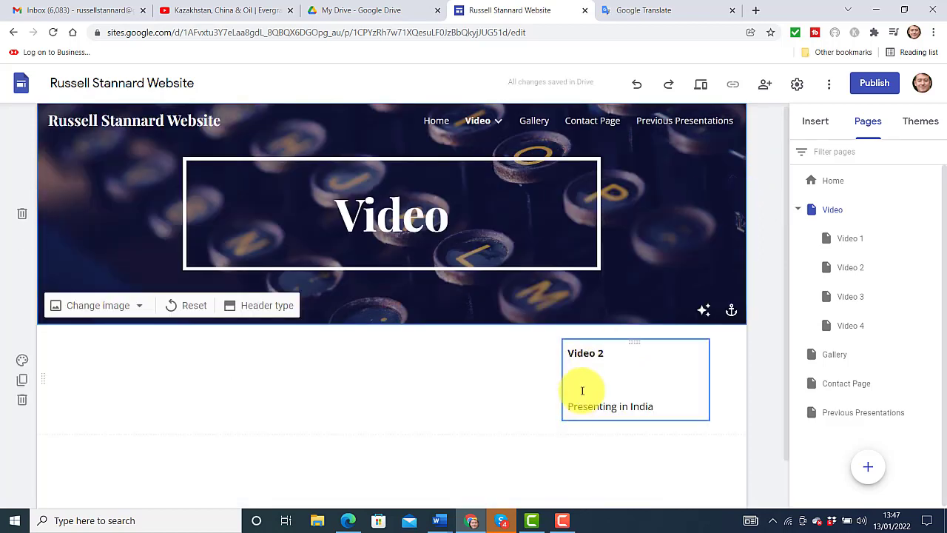
{"action": "left_click", "coordinate": [610, 365]}
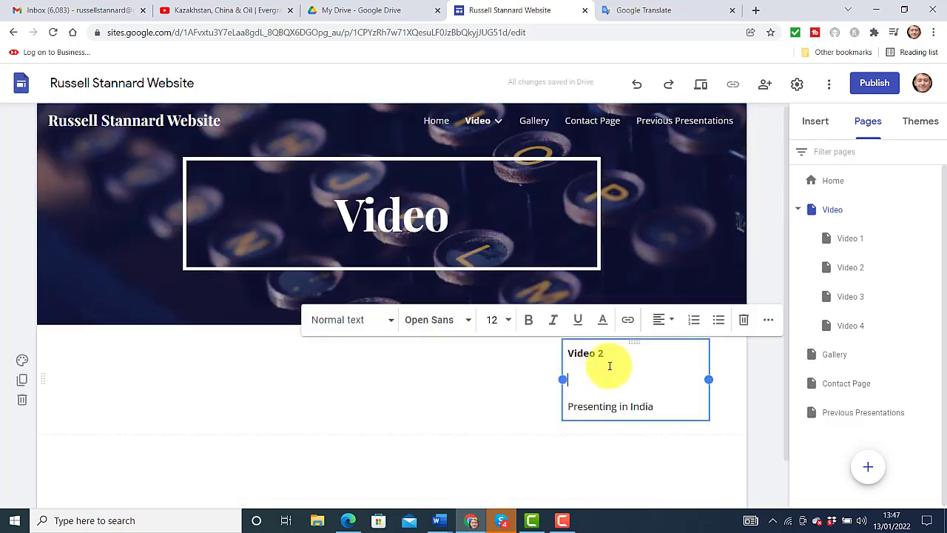
{"action": "left_click", "coordinate": [746, 324]}
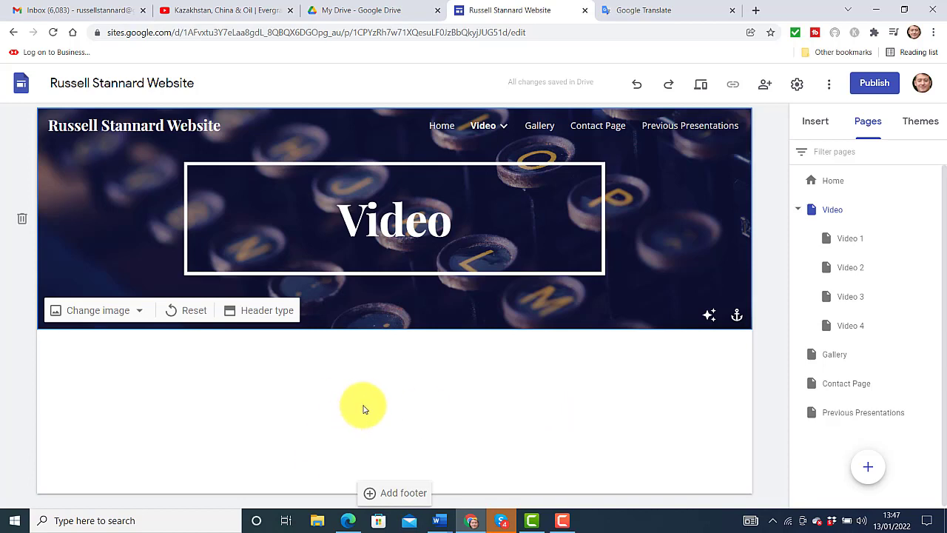
{"action": "left_click", "coordinate": [384, 414]}
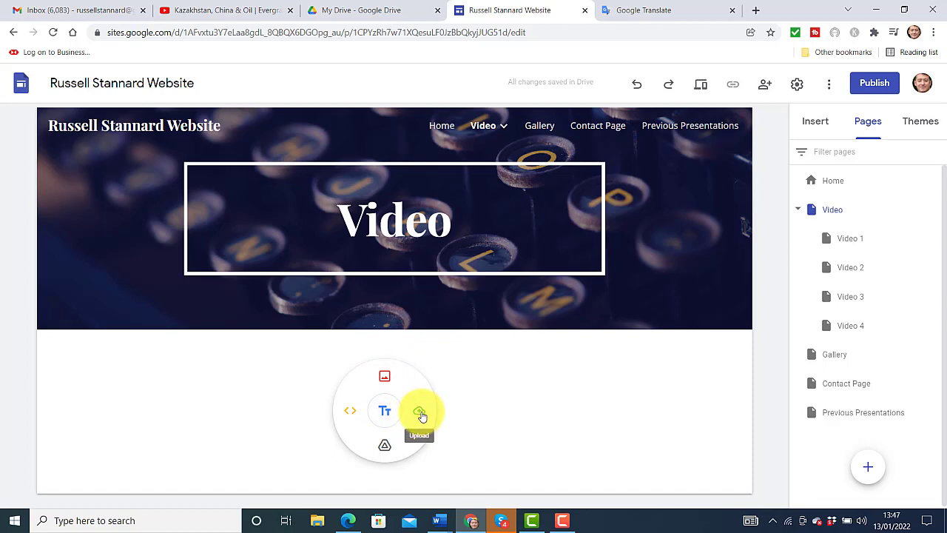
{"action": "left_click", "coordinate": [385, 379]}
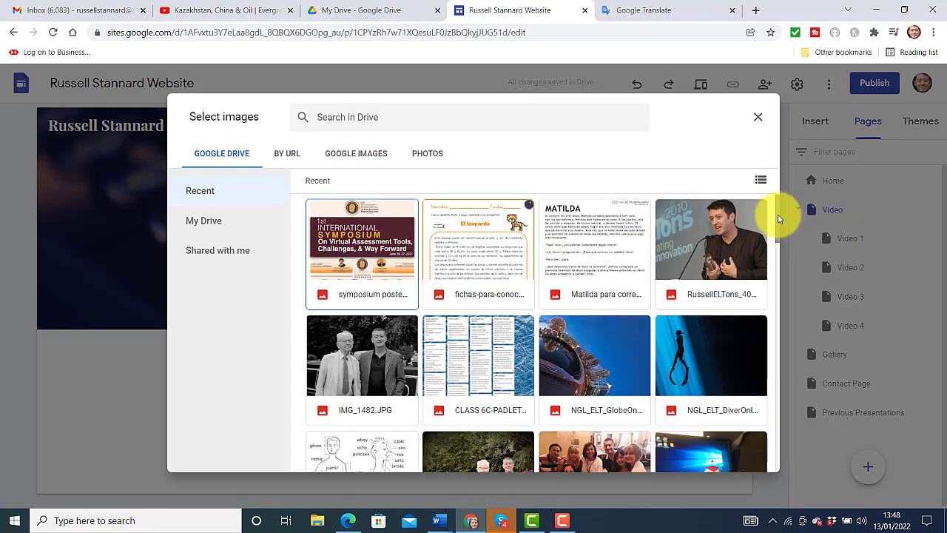
{"action": "scroll", "coordinate": [777, 222], "scroll_direction": "down", "scroll_amount": 1}
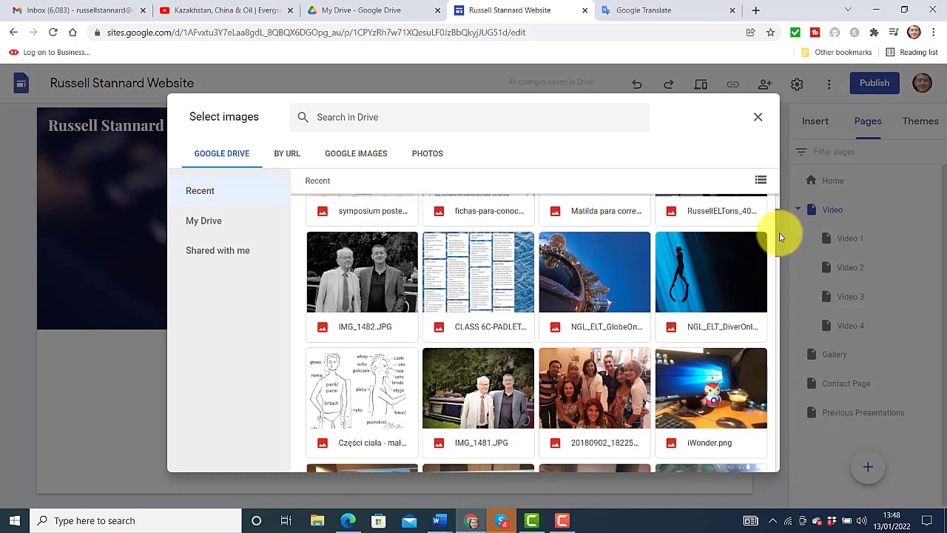
{"action": "scroll", "coordinate": [782, 242], "scroll_direction": "down", "scroll_amount": 1}
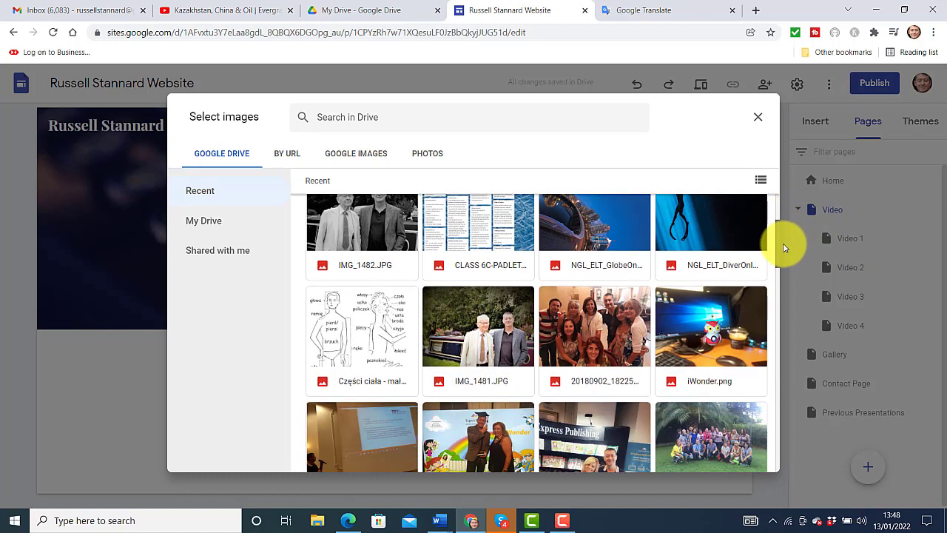
{"action": "scroll", "coordinate": [782, 259], "scroll_direction": "down", "scroll_amount": 4}
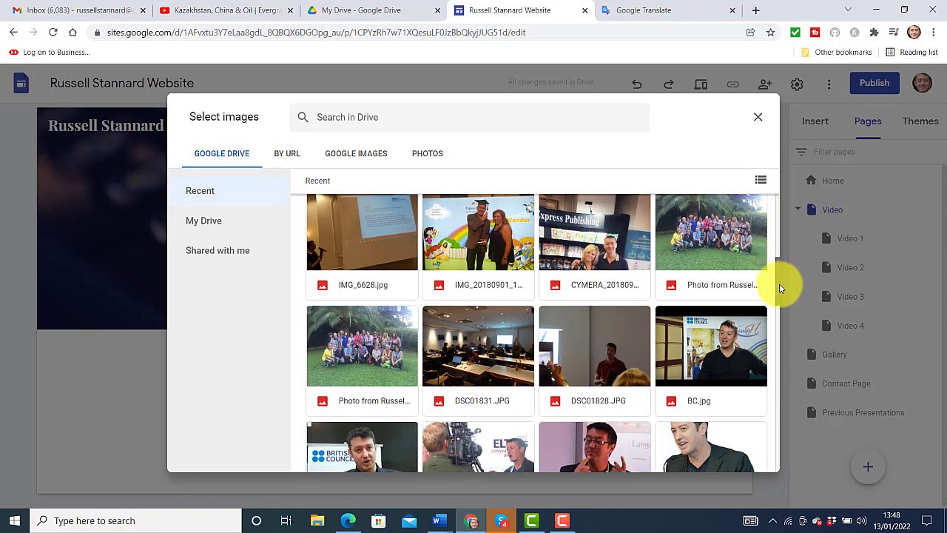
{"action": "scroll", "coordinate": [779, 283], "scroll_direction": "down", "scroll_amount": 5}
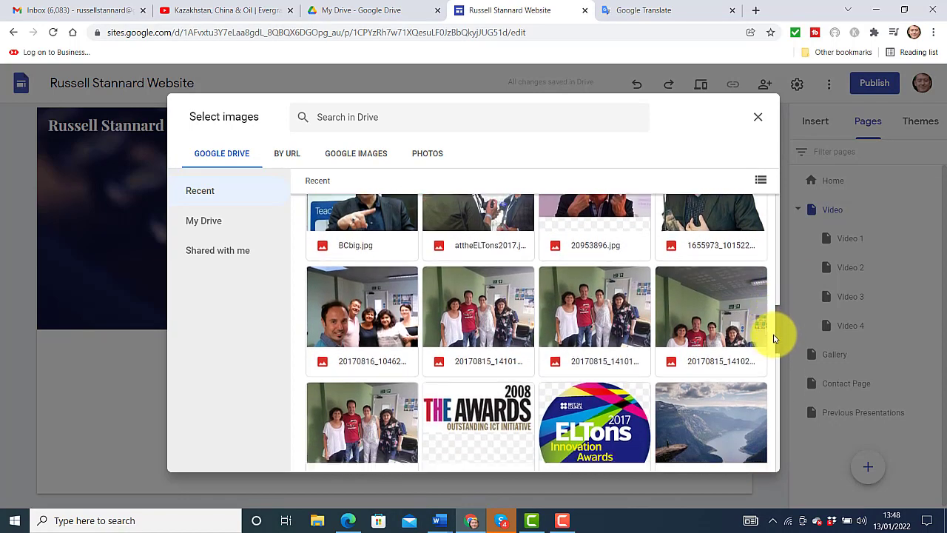
{"action": "scroll", "coordinate": [781, 355], "scroll_direction": "down", "scroll_amount": 5}
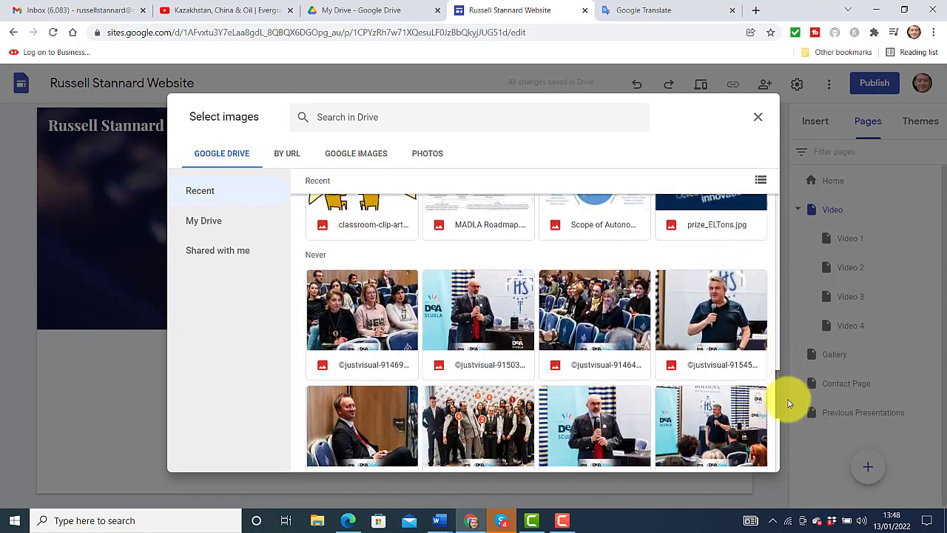
{"action": "left_click_drag", "start_coordinate": [788, 401], "coordinate": [753, 209]}
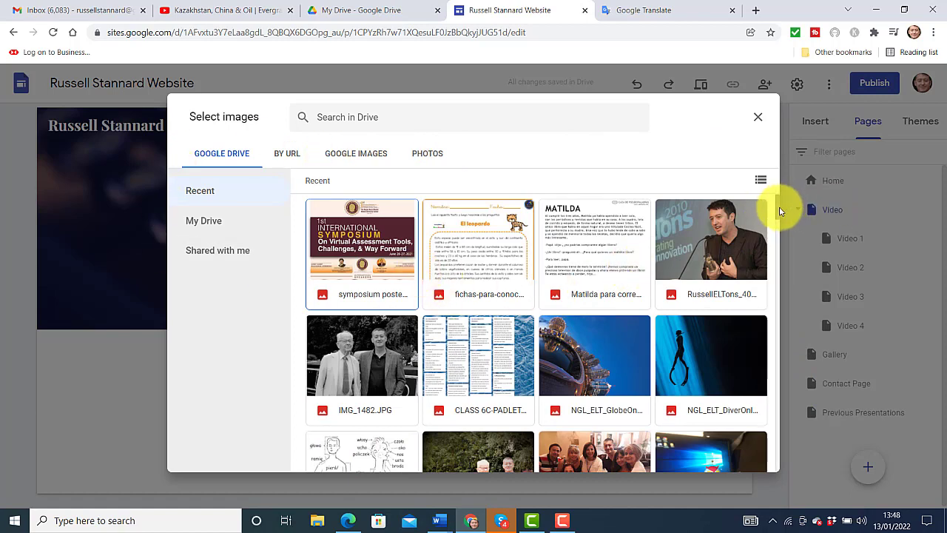
{"action": "left_click_drag", "start_coordinate": [779, 206], "coordinate": [780, 226]}
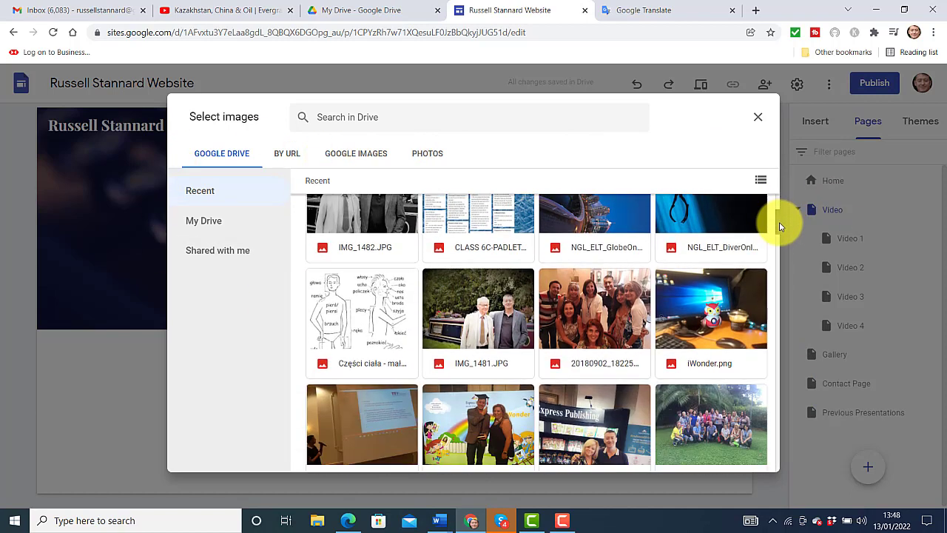
{"action": "left_click", "coordinate": [701, 317]}
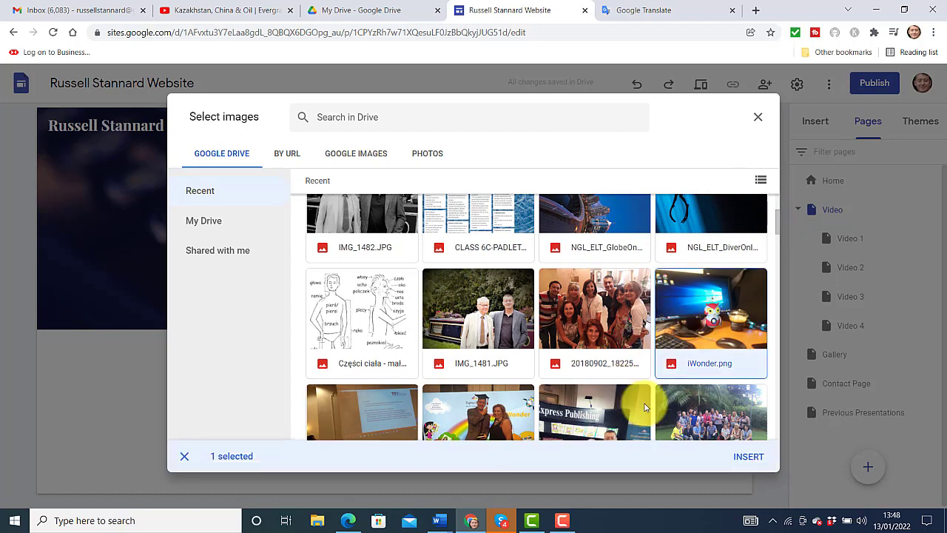
{"action": "left_click", "coordinate": [749, 458]}
{"action": "scroll", "coordinate": [311, 377], "scroll_direction": "down", "scroll_amount": 1}
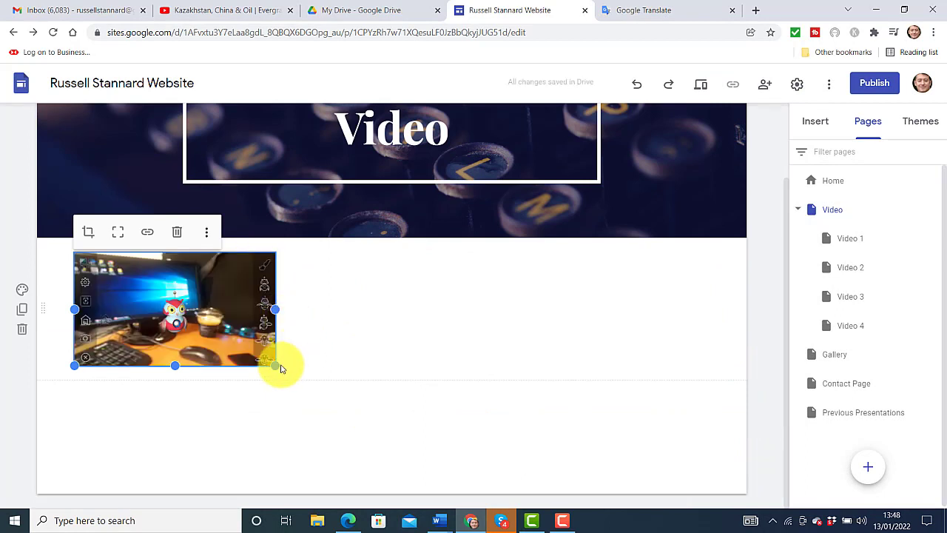
{"action": "left_click_drag", "start_coordinate": [274, 365], "coordinate": [809, 517]}
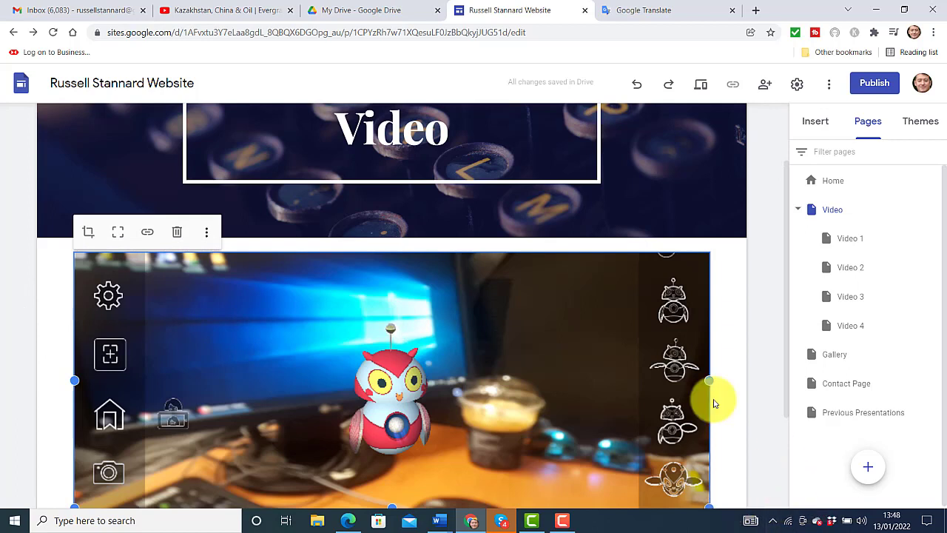
{"action": "left_click", "coordinate": [176, 234]}
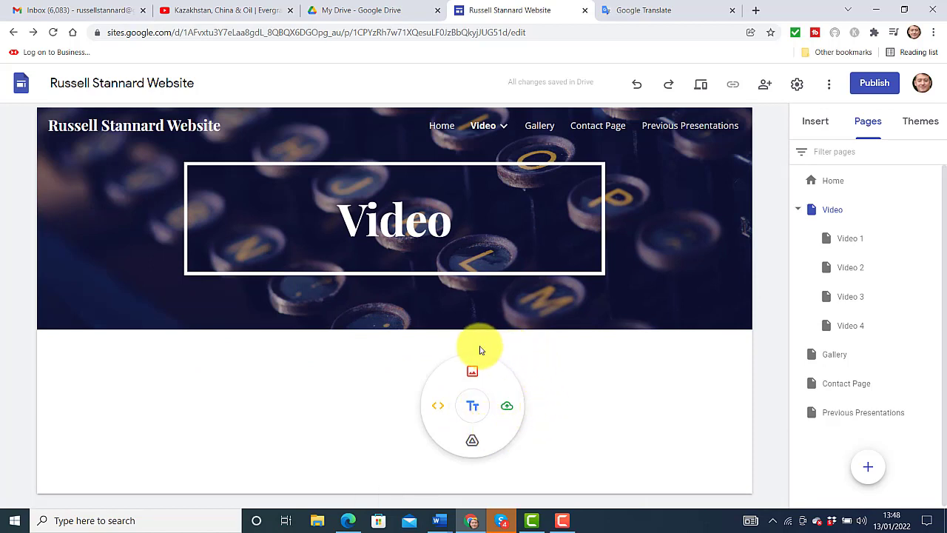
Upload the Camera picture from Saved Pictures and stretch it across the page width
{"action": "left_click", "coordinate": [507, 407]}
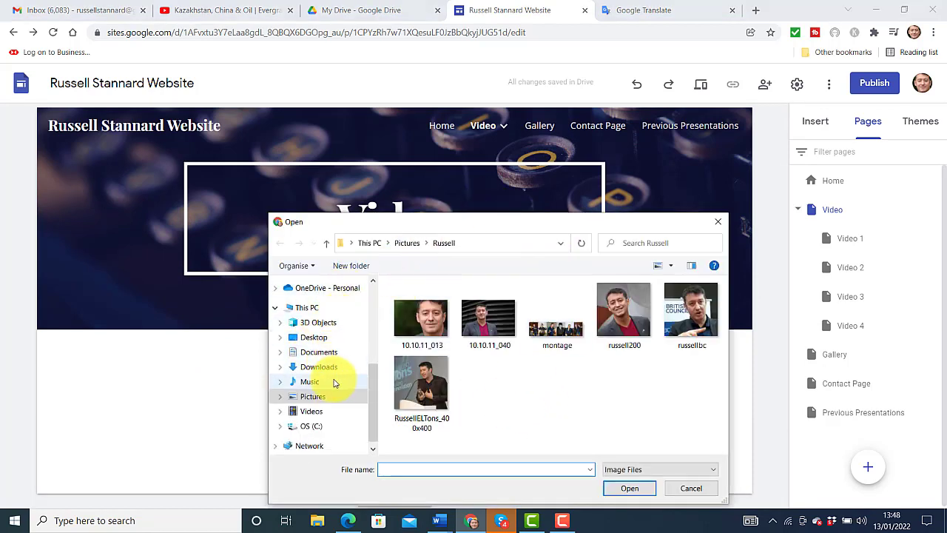
{"action": "left_click", "coordinate": [318, 403]}
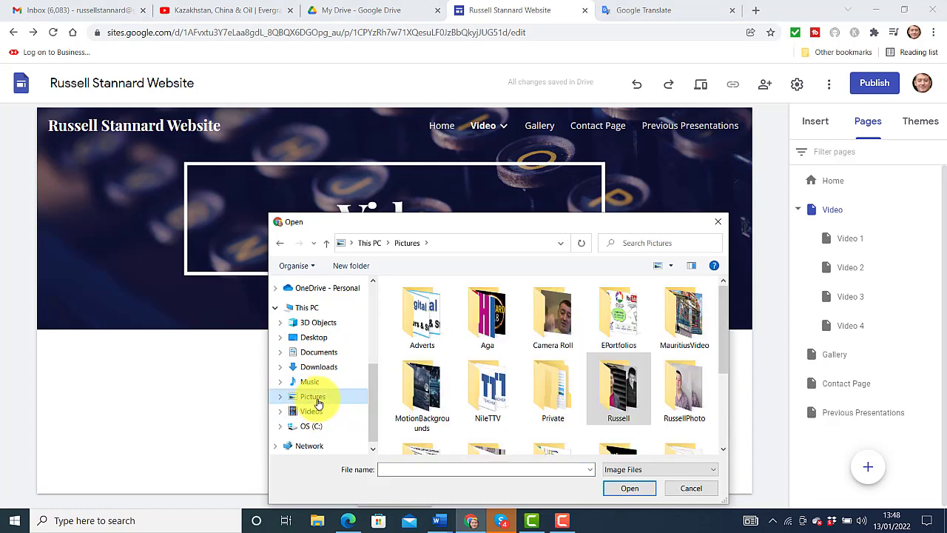
{"action": "left_click_drag", "start_coordinate": [697, 225], "coordinate": [696, 224]}
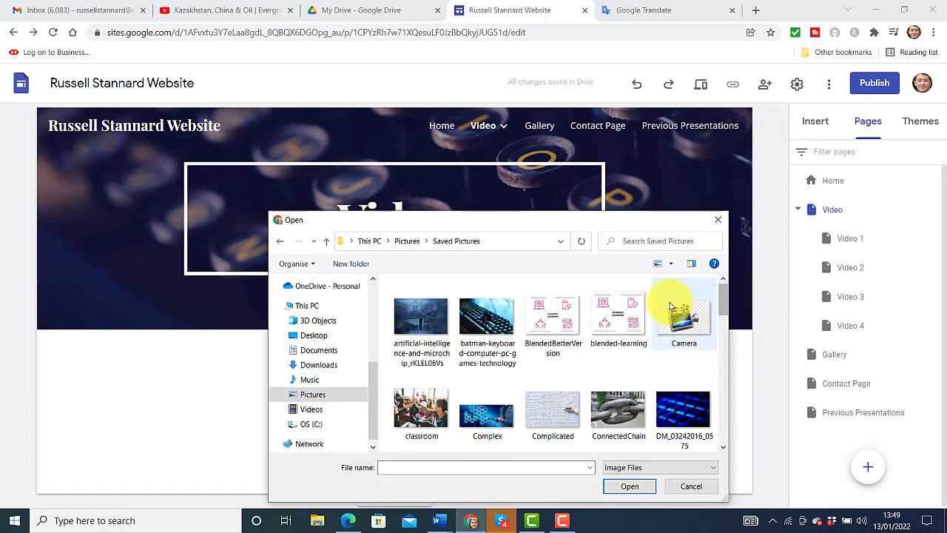
{"action": "left_click", "coordinate": [678, 315]}
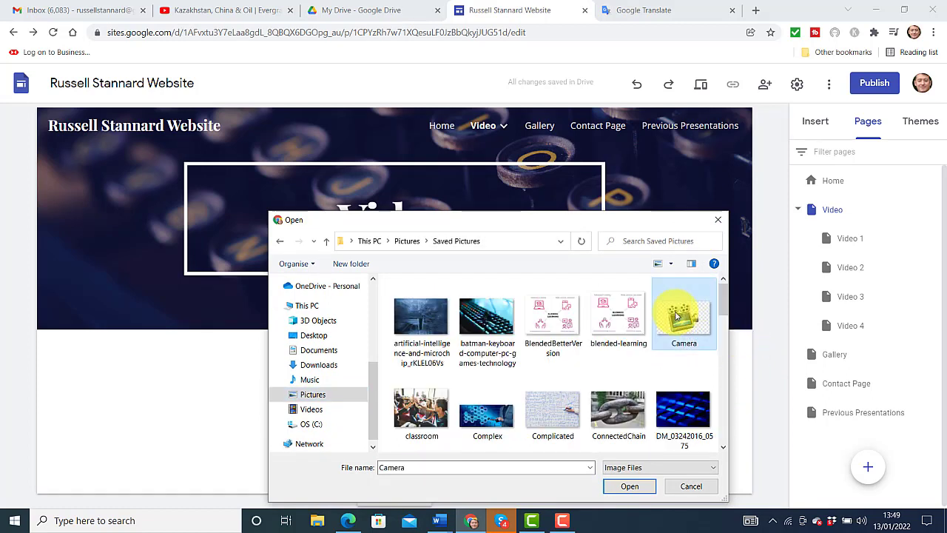
{"action": "left_click", "coordinate": [633, 494]}
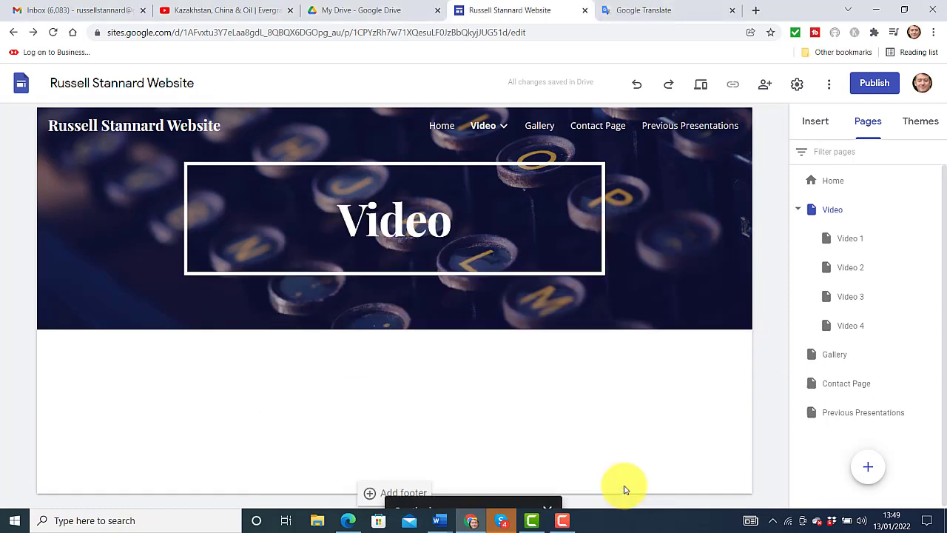
{"action": "left_click_drag", "start_coordinate": [275, 365], "coordinate": [728, 512]}
{"action": "scroll", "coordinate": [788, 321], "scroll_direction": "up", "scroll_amount": 3}
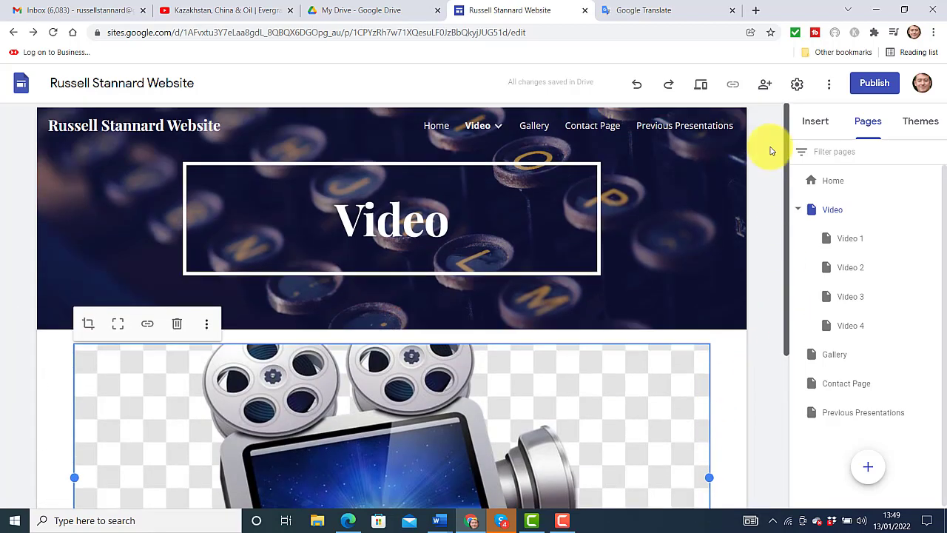
{"action": "left_click", "coordinate": [232, 207]}
{"action": "left_click", "coordinate": [459, 219]}
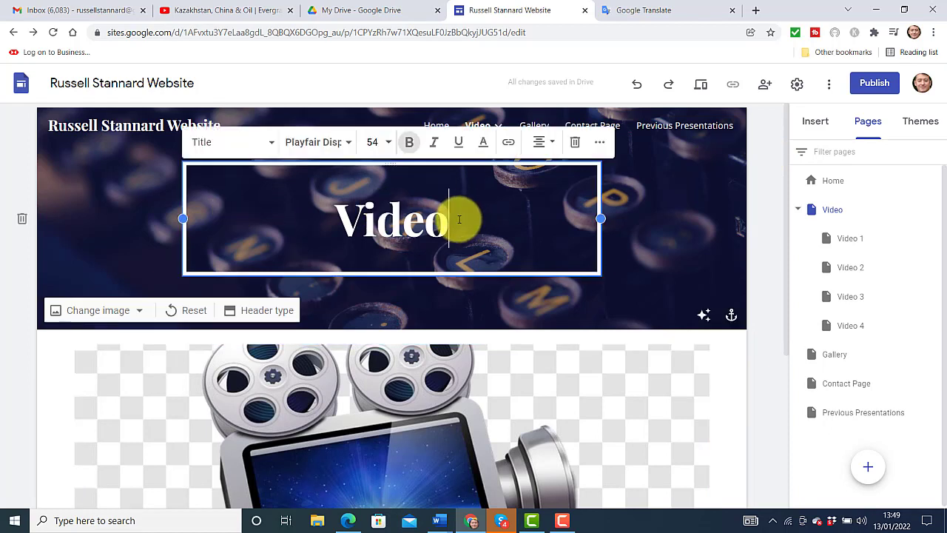
{"action": "type", "text": "Section"}
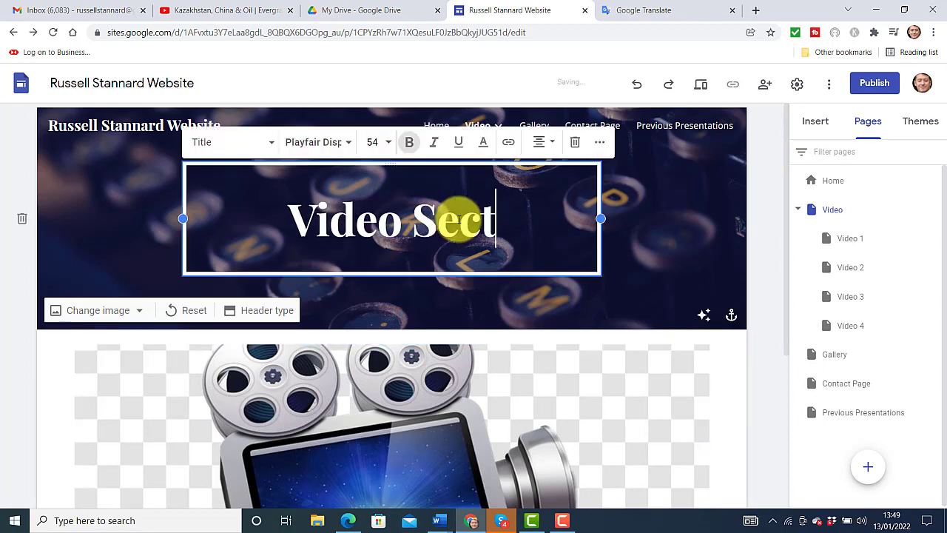
{"action": "left_click", "coordinate": [11, 169]}
{"action": "mouse_move", "coordinate": [490, 130]}
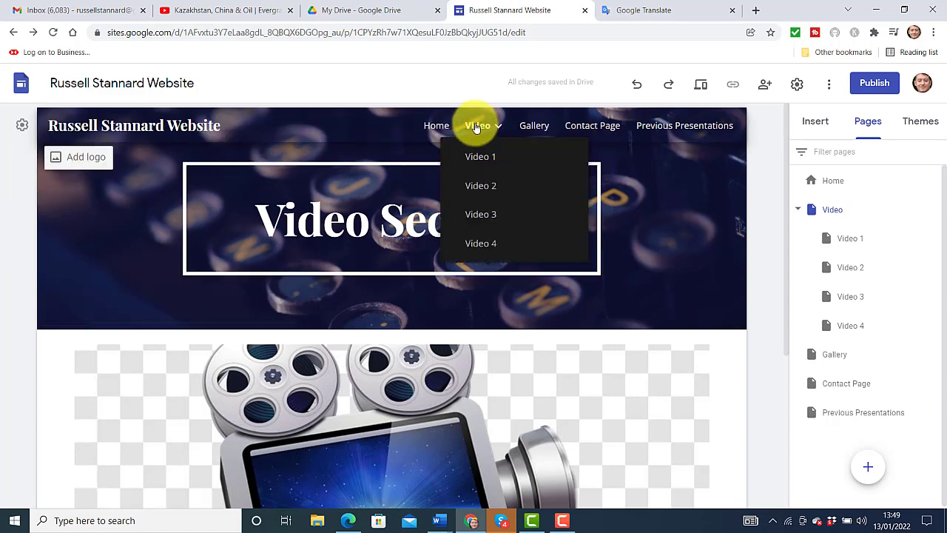
{"action": "left_click", "coordinate": [435, 126]}
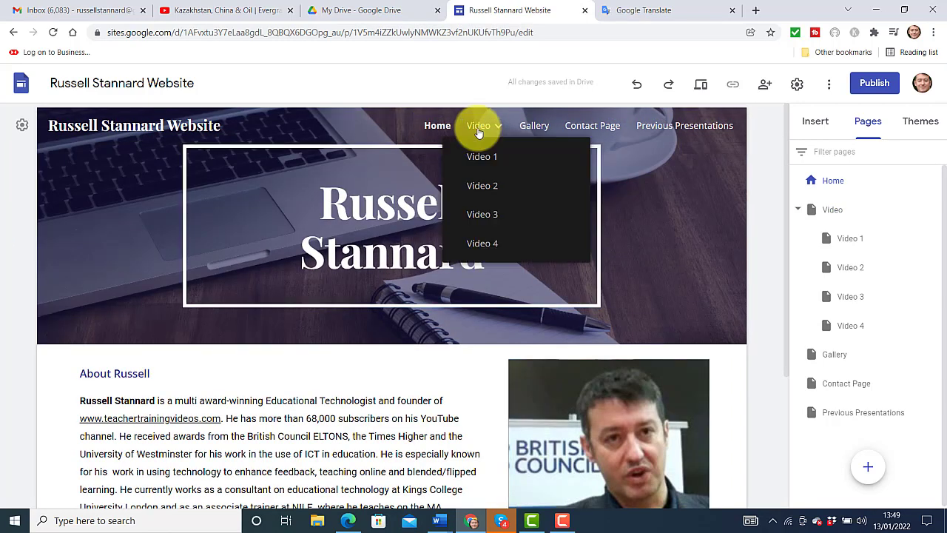
{"action": "left_click", "coordinate": [478, 130]}
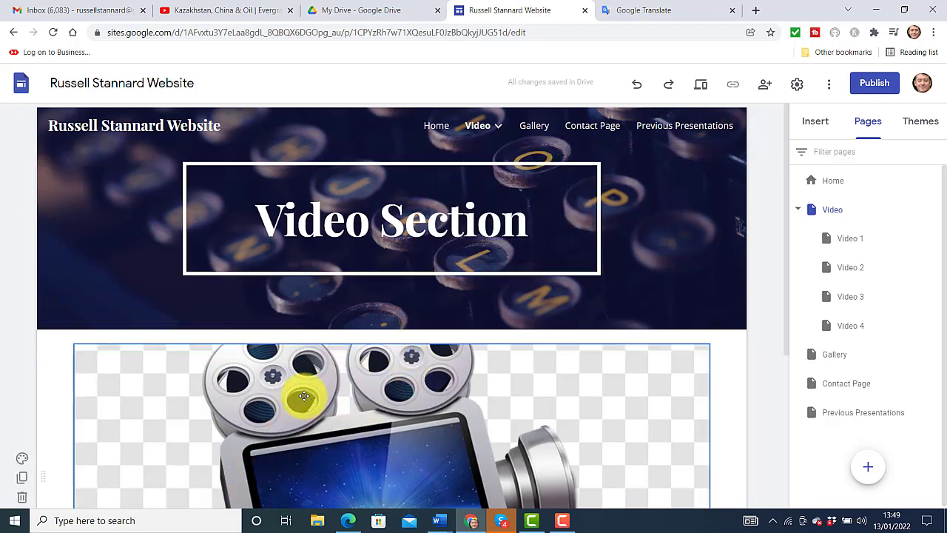
{"action": "scroll", "coordinate": [792, 284], "scroll_direction": "down", "scroll_amount": 1}
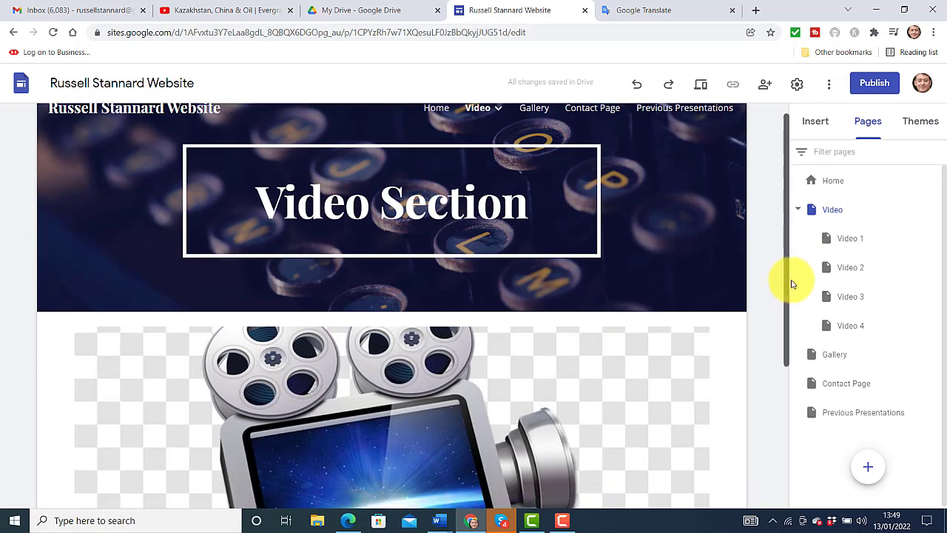
{"action": "scroll", "coordinate": [792, 284], "scroll_direction": "down", "scroll_amount": 3}
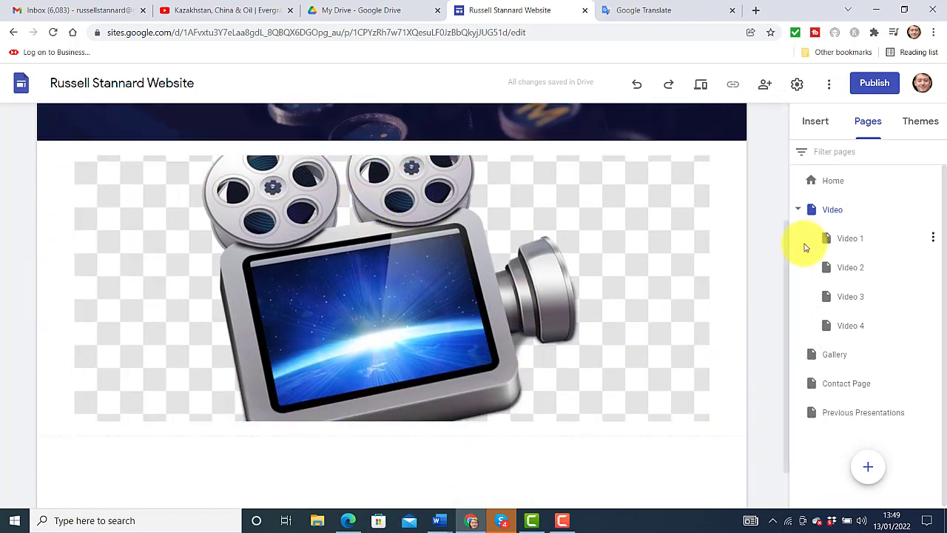
{"action": "scroll", "coordinate": [784, 289], "scroll_direction": "up", "scroll_amount": 3}
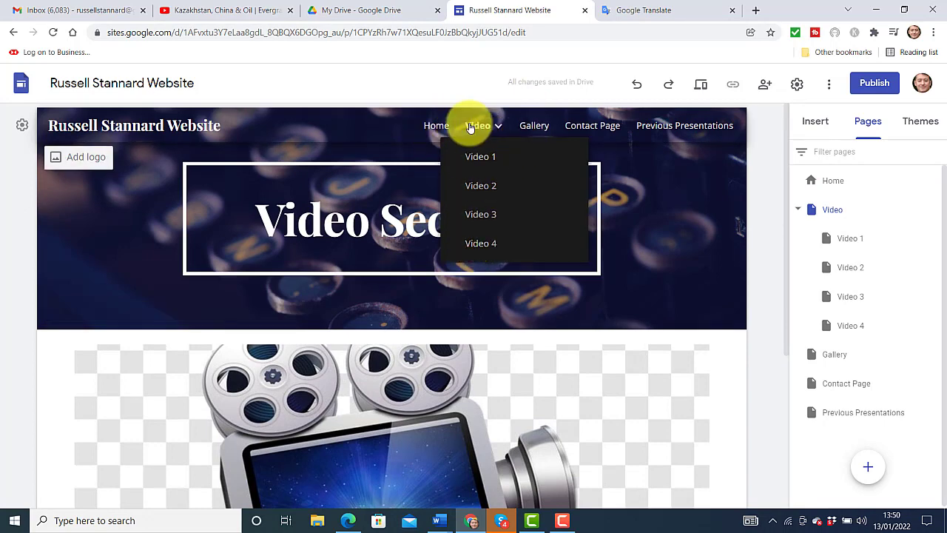
{"action": "left_click", "coordinate": [529, 127]}
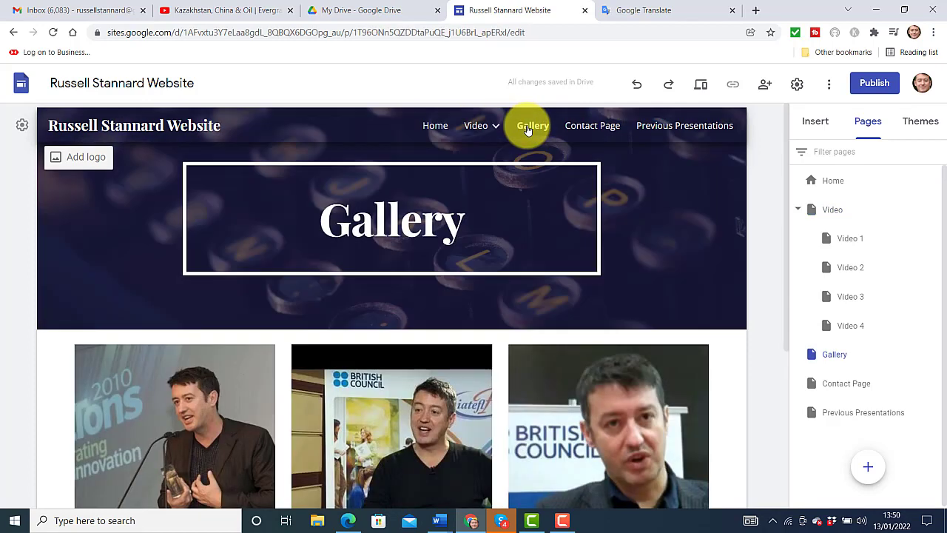
{"action": "left_click", "coordinate": [476, 126]}
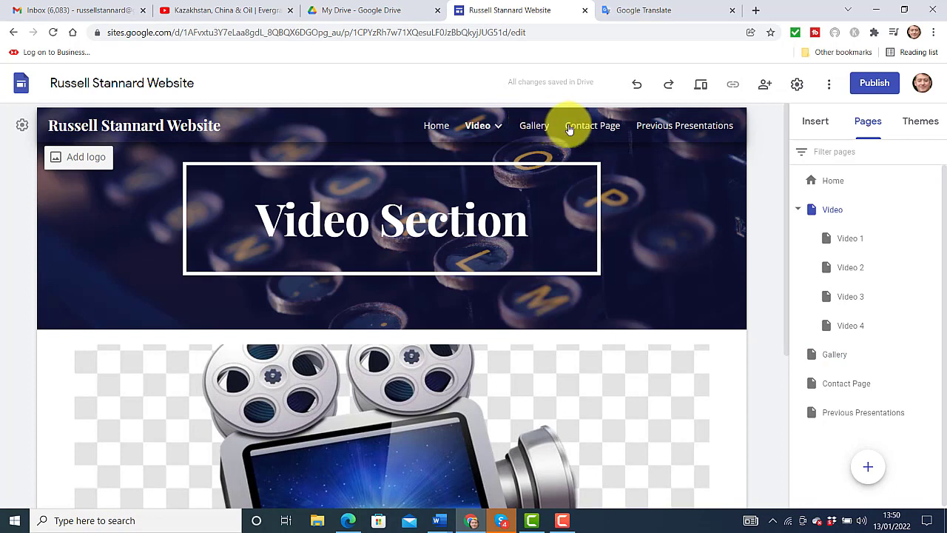
{"action": "mouse_move", "coordinate": [481, 127]}
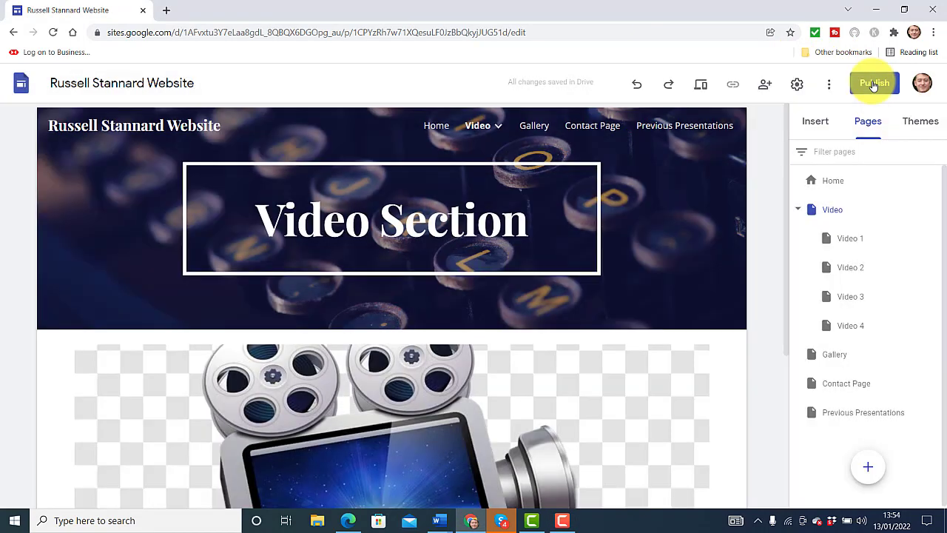
Publish the site under the russell-stannard-website address and copy the Video page's live link
{"action": "left_click", "coordinate": [874, 84]}
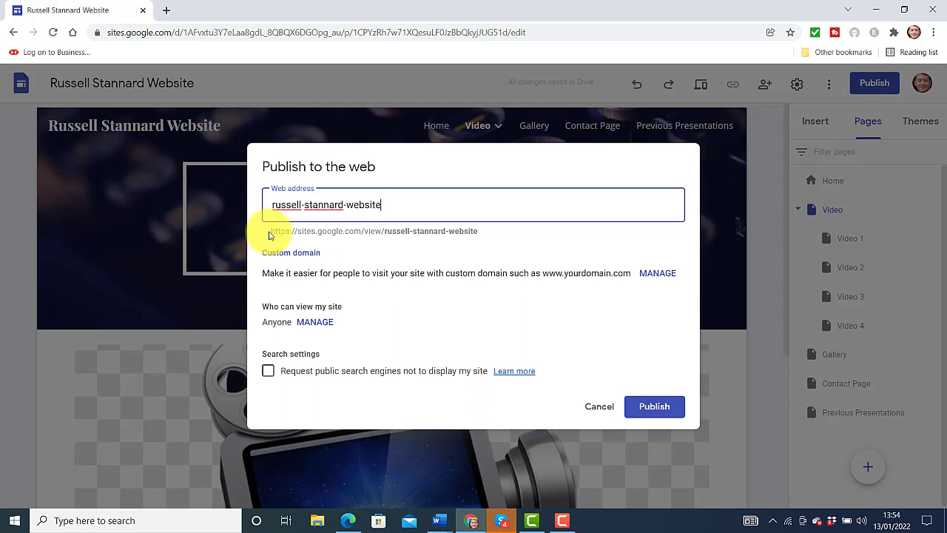
{"action": "left_click", "coordinate": [654, 411]}
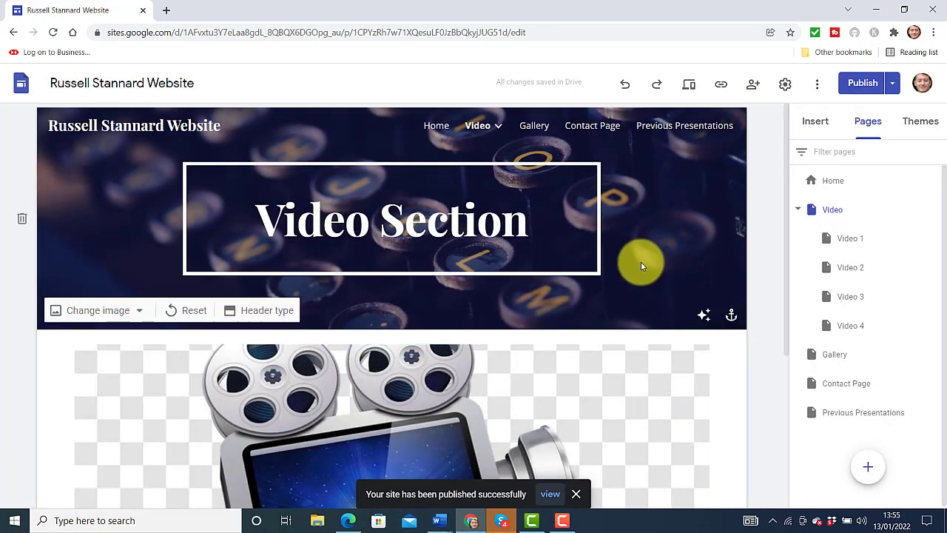
{"action": "left_click", "coordinate": [722, 86]}
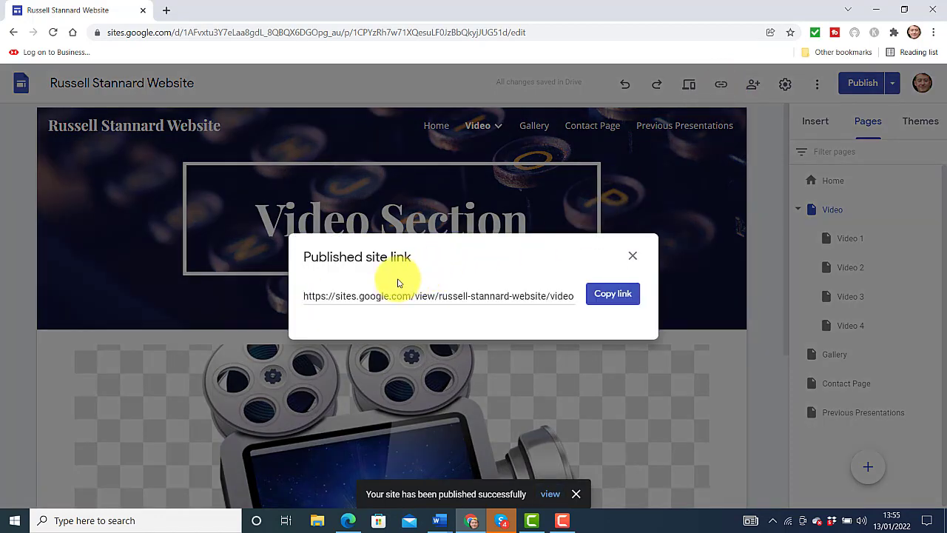
{"action": "left_click", "coordinate": [612, 296]}
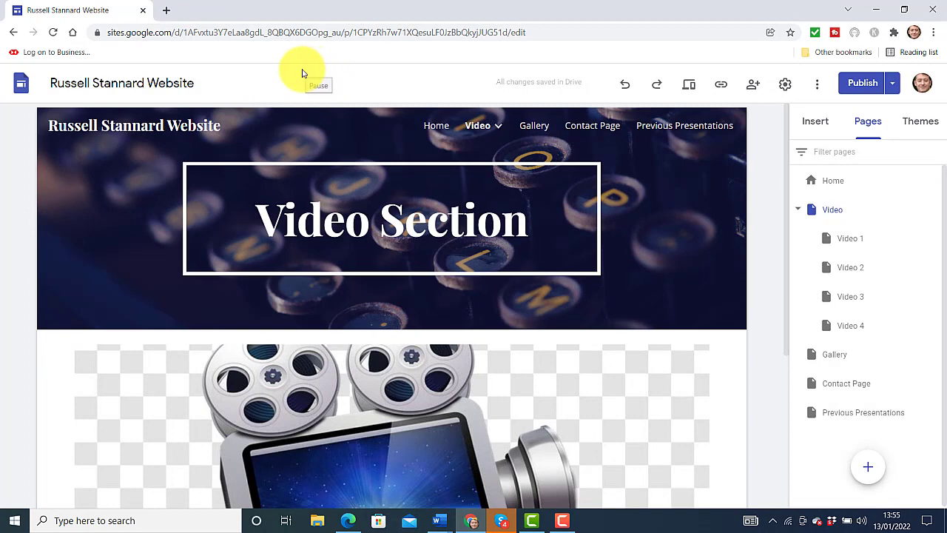
Load the copied published link in a new browser tab to view the live Video Section page
{"action": "key", "text": "ctrl+t"}
{"action": "left_click", "coordinate": [150, 30]}
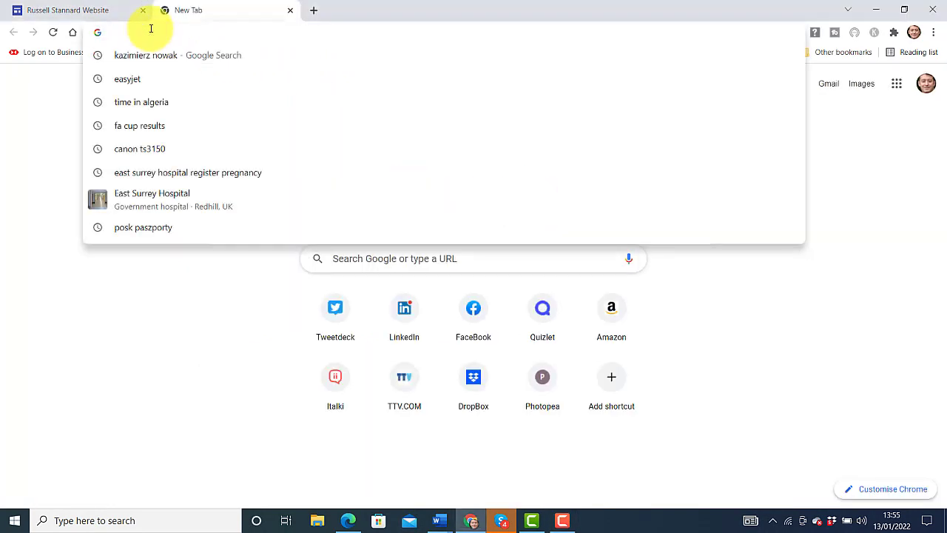
{"action": "key", "text": "ctrl+v"}
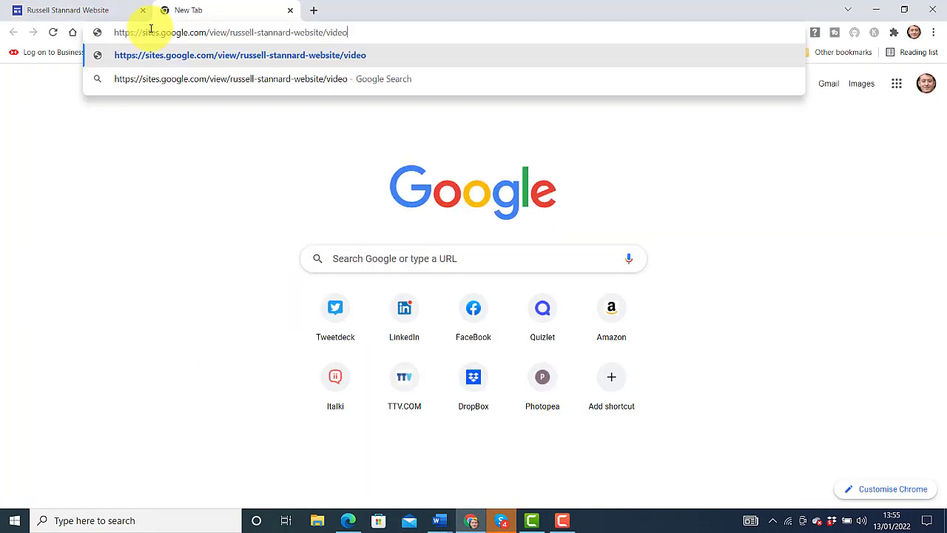
{"action": "key", "text": "Return"}
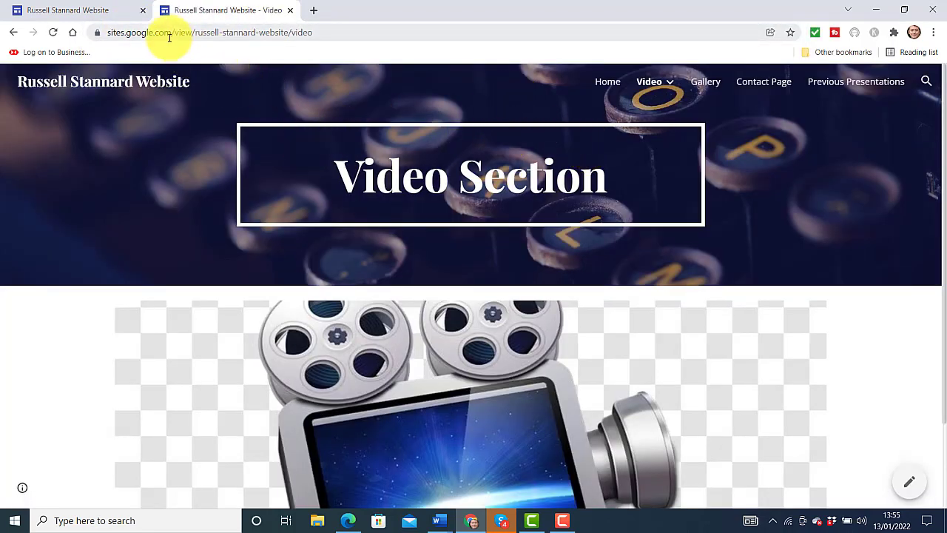
{"action": "left_click", "coordinate": [326, 34]}
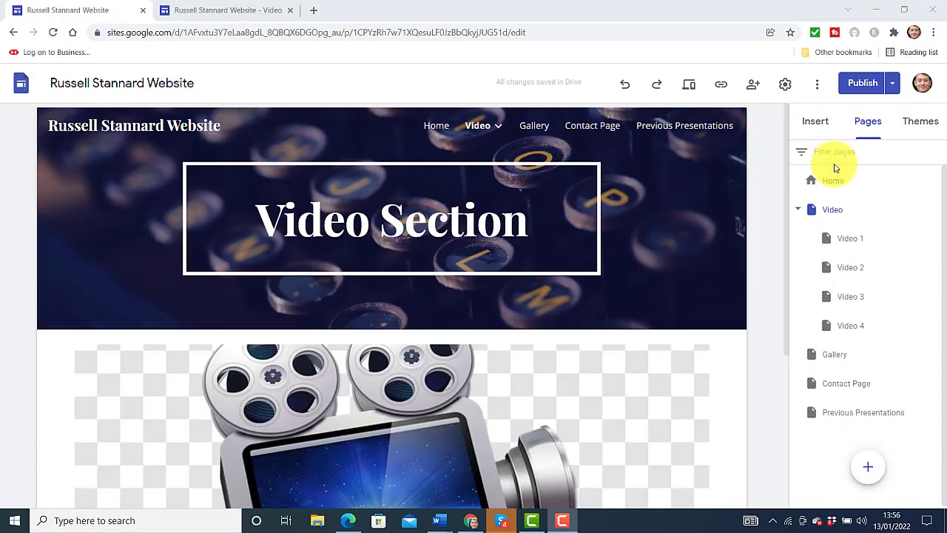
Unpublish the site, confirm with OK, and bring up its Share with others settings
{"action": "left_click", "coordinate": [893, 84]}
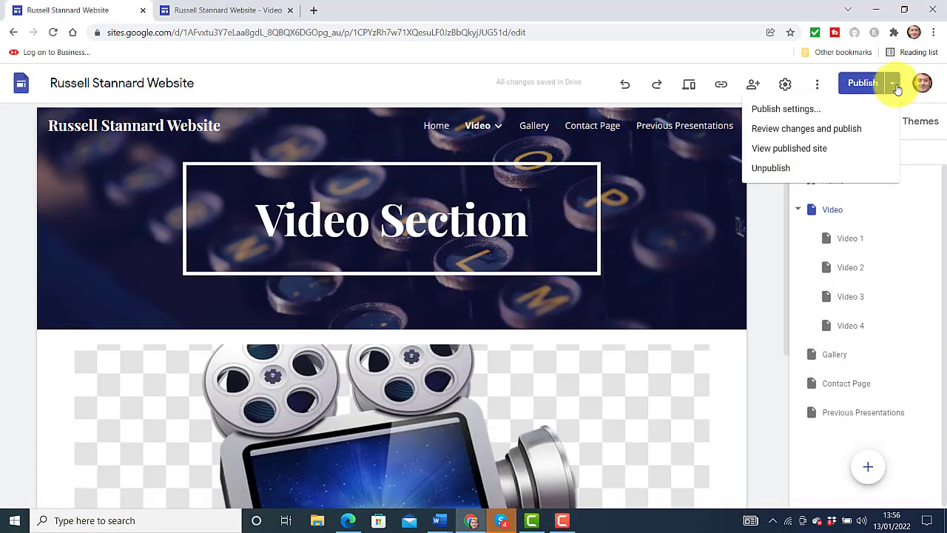
{"action": "left_click", "coordinate": [770, 169]}
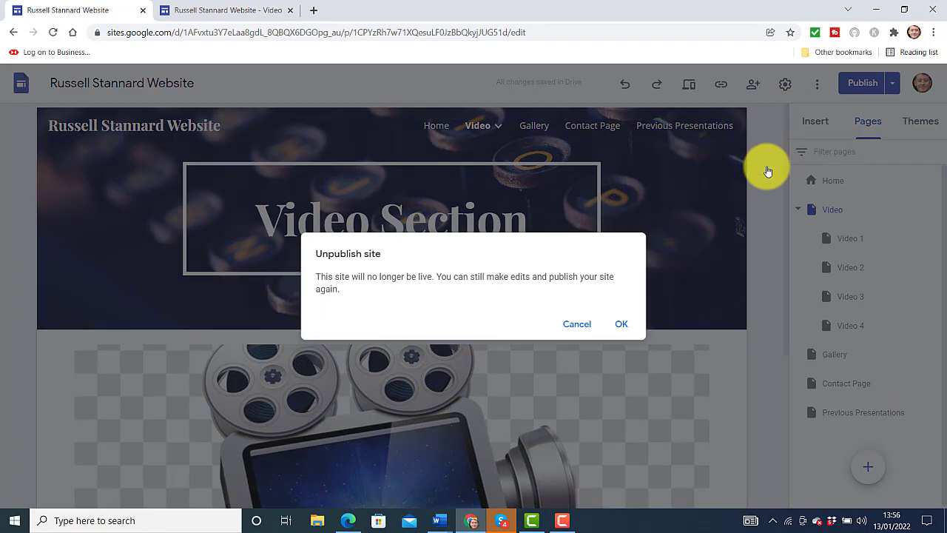
{"action": "left_click", "coordinate": [622, 326]}
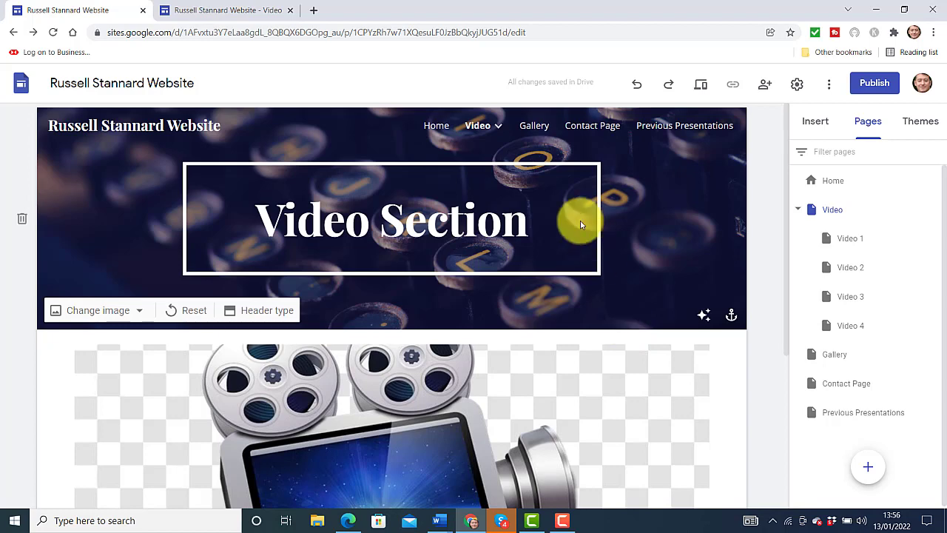
{"action": "left_click", "coordinate": [766, 85]}
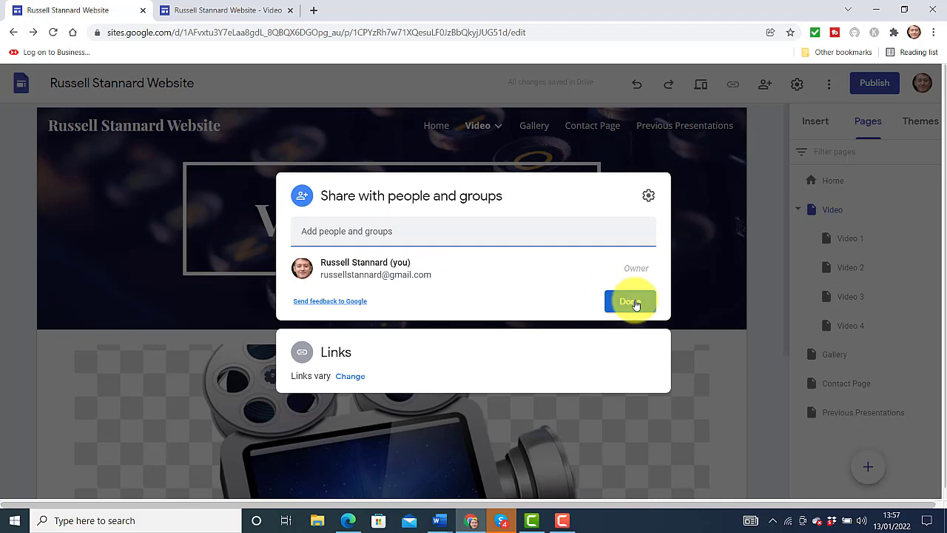
Add a suggested contact, found by typing 'tea', to the site's sharing list
{"action": "mouse_move", "coordinate": [469, 260]}
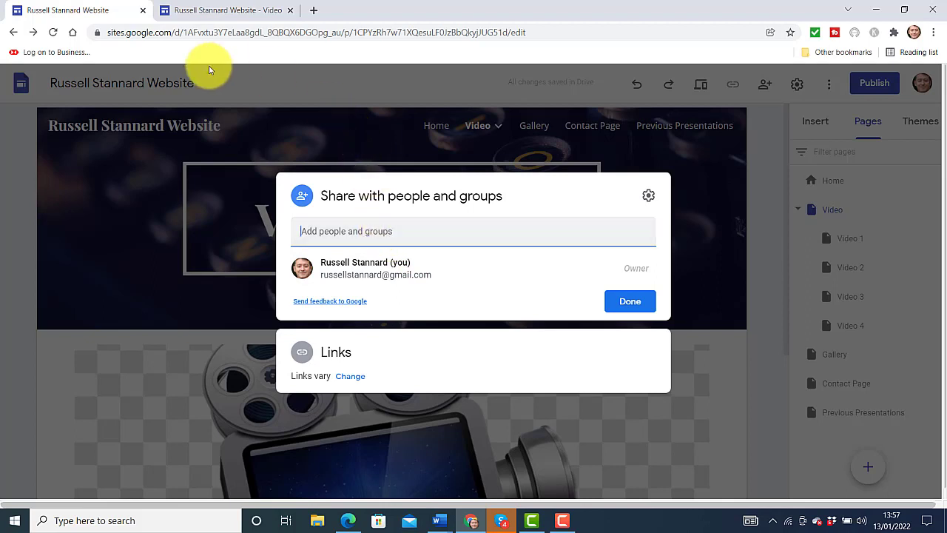
{"action": "left_click", "coordinate": [406, 240]}
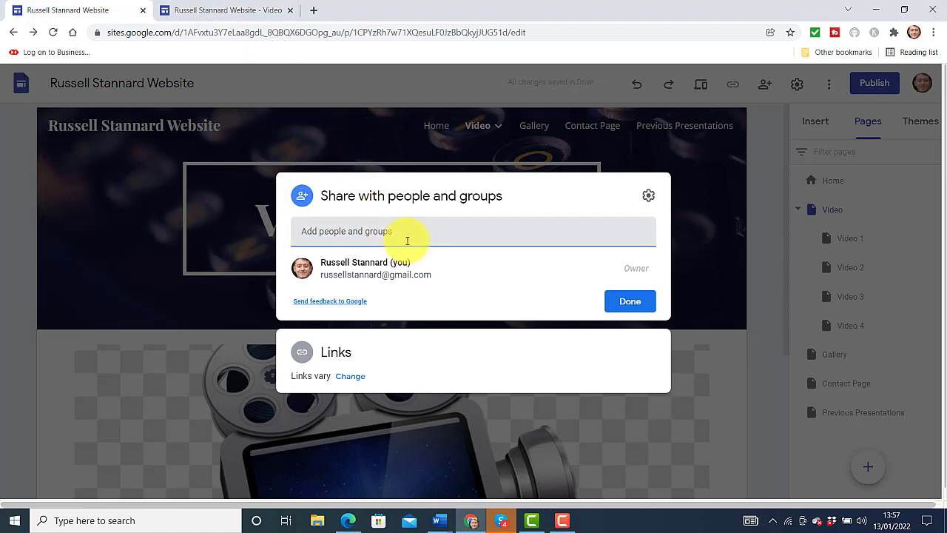
{"action": "type", "text": "tea"}
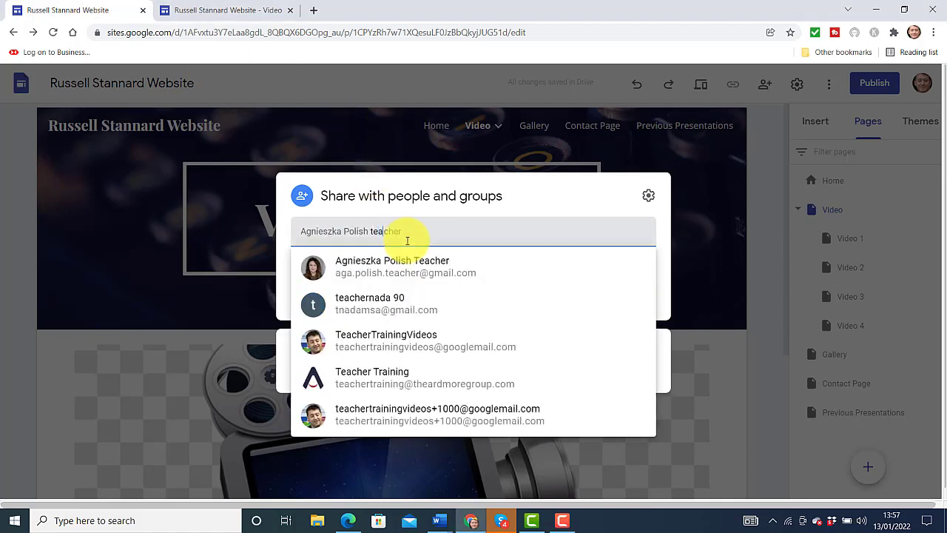
{"action": "left_click", "coordinate": [349, 341]}
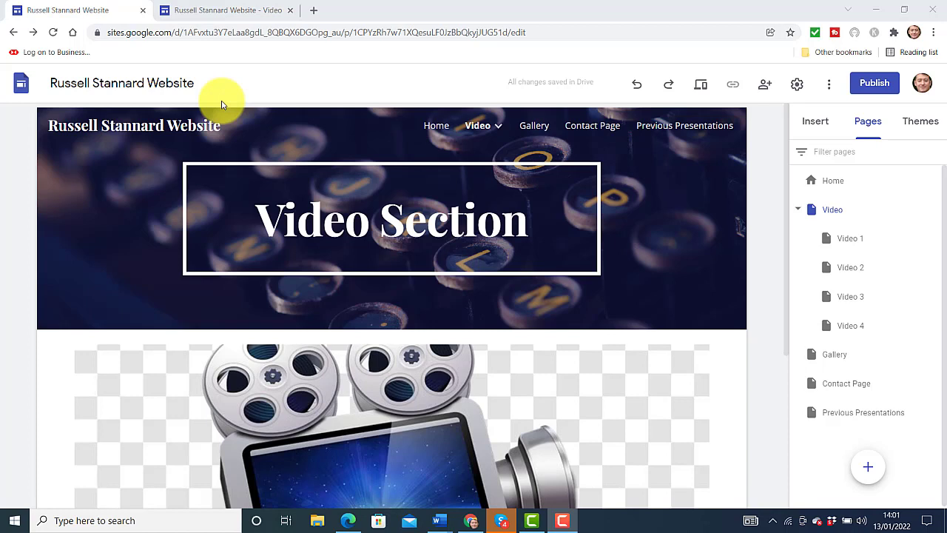
Open the site's custom domain settings from the Publish dialog's Custom domain MANAGE option
{"action": "left_click", "coordinate": [876, 85]}
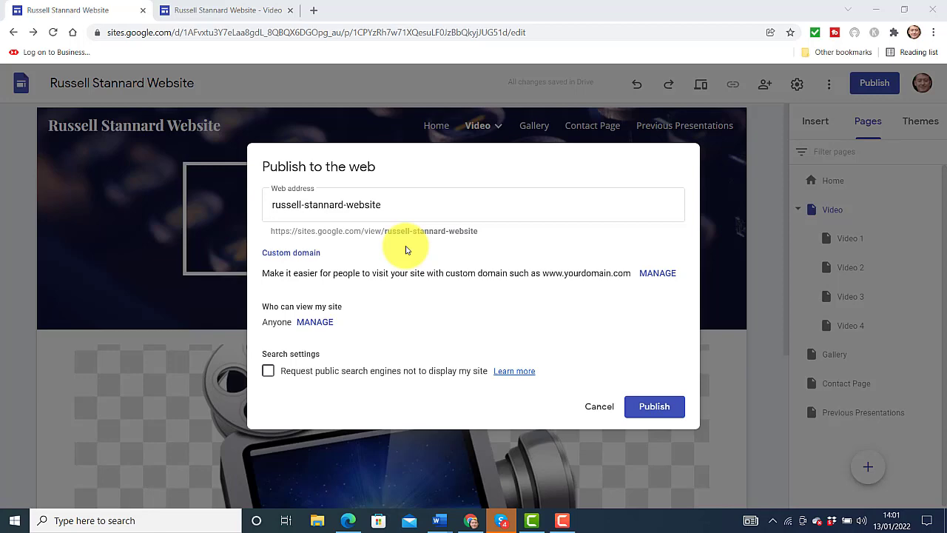
{"action": "left_click", "coordinate": [648, 281]}
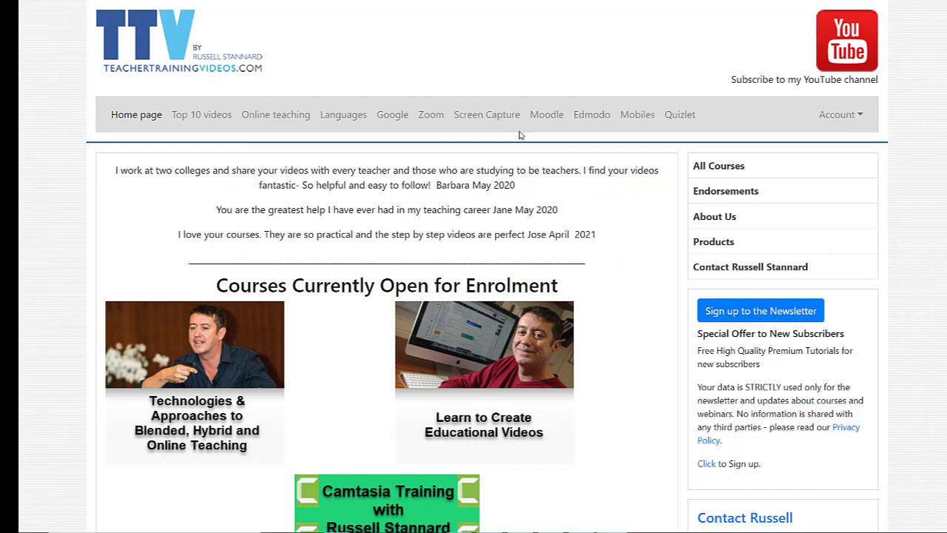
Scroll the TeacherTrainingVideos.com home page down to the 4 top recommendations for language teachers
{"action": "scroll", "coordinate": [519, 134], "scroll_direction": "down", "scroll_amount": 3}
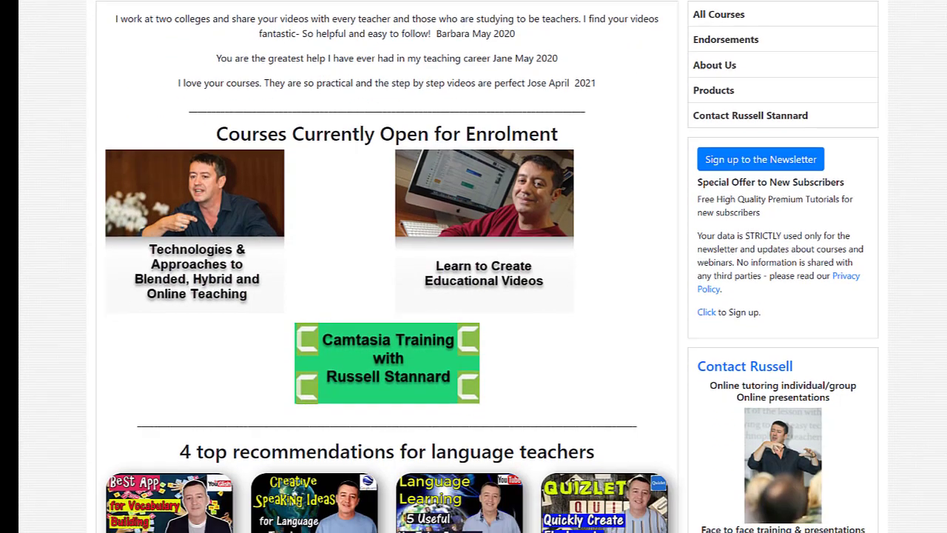
{"action": "scroll", "coordinate": [387, 266], "scroll_direction": "down", "scroll_amount": 3}
{"action": "scroll", "coordinate": [387, 267], "scroll_direction": "up", "scroll_amount": 5}
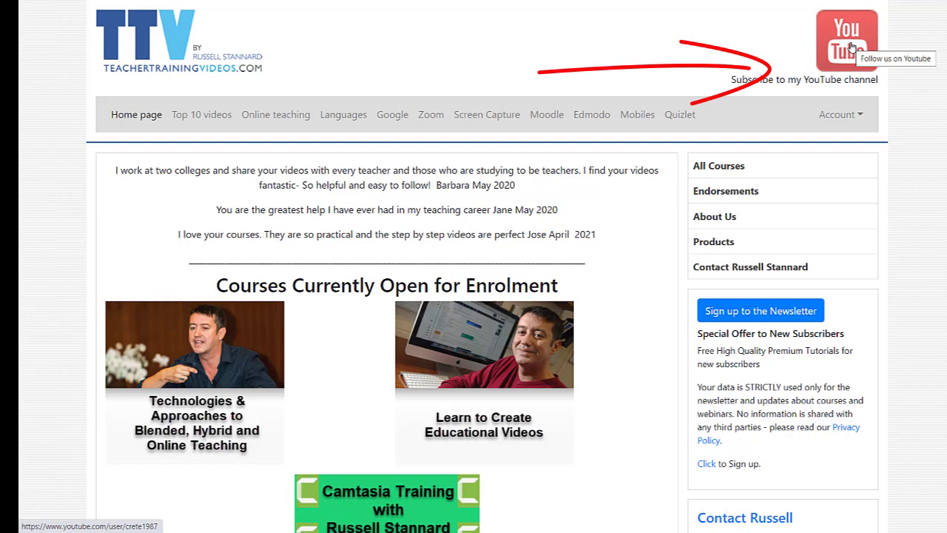
{"action": "scroll", "coordinate": [816, 154], "scroll_direction": "down", "scroll_amount": 5}
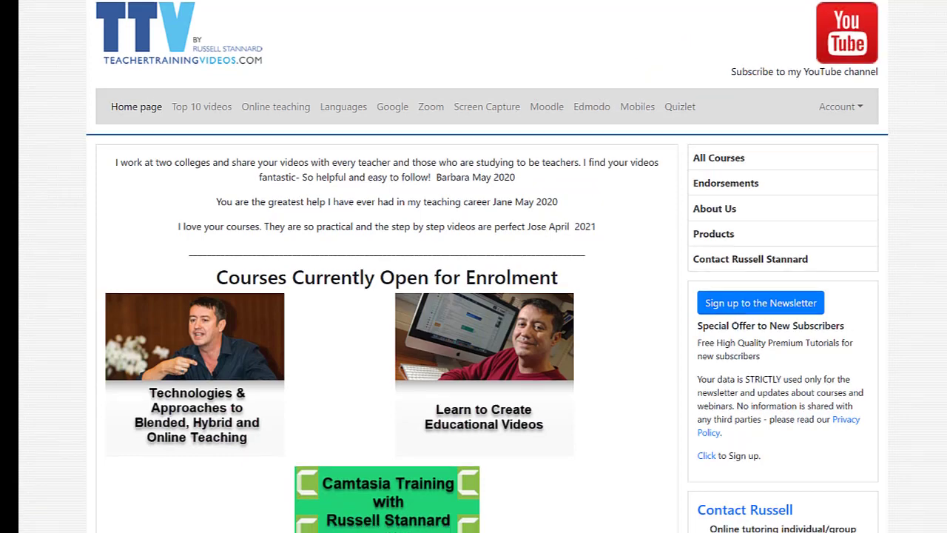